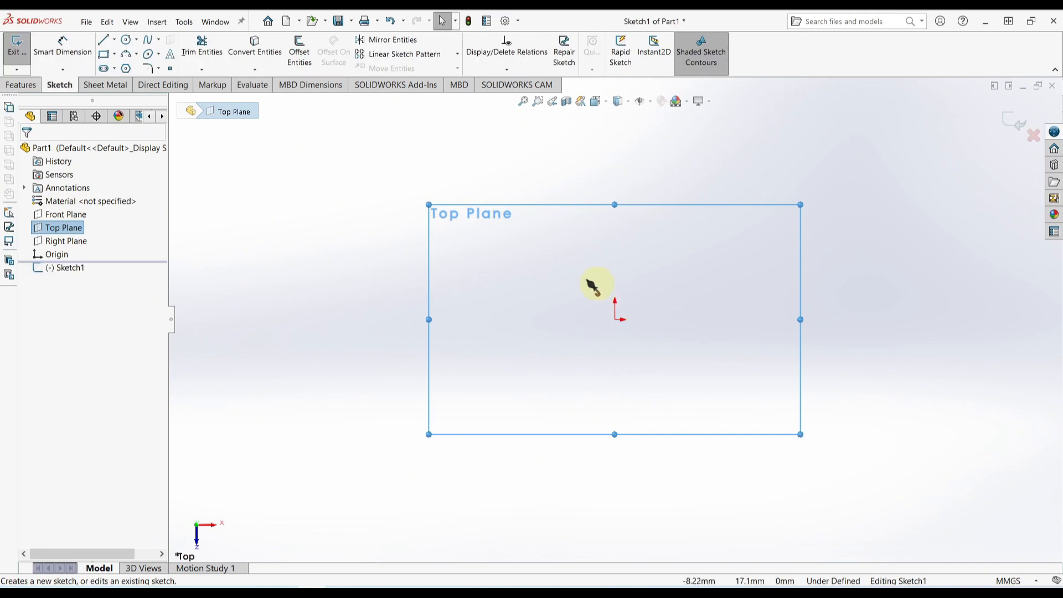
Sketch a center rectangle about 42 mm high, centred on the origin of the Top Plane sketch
{"action": "left_click", "coordinate": [114, 54]}
{"action": "left_click", "coordinate": [142, 82]}
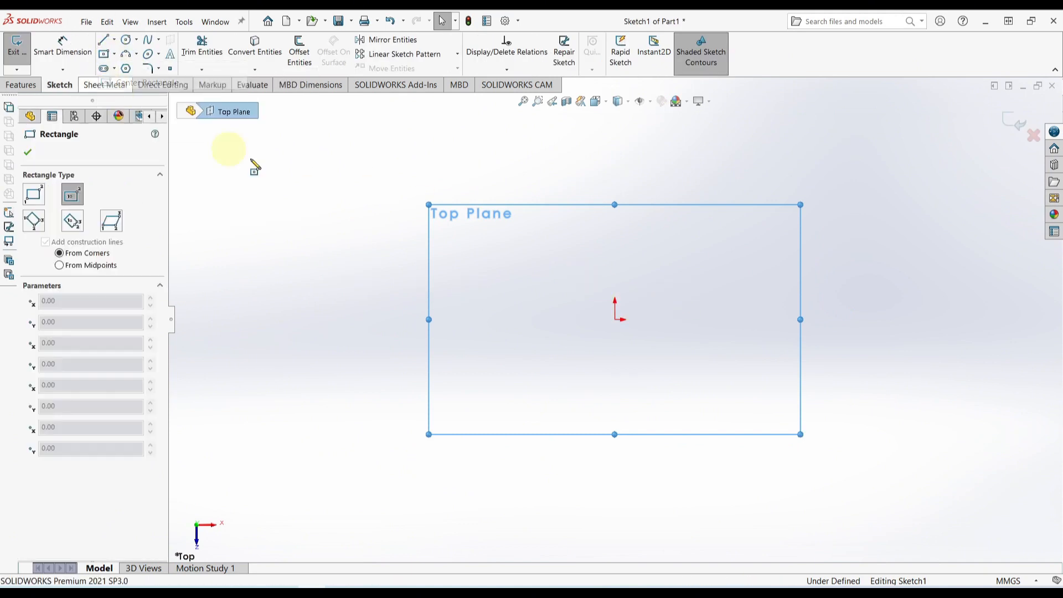
{"action": "left_click", "coordinate": [615, 319]}
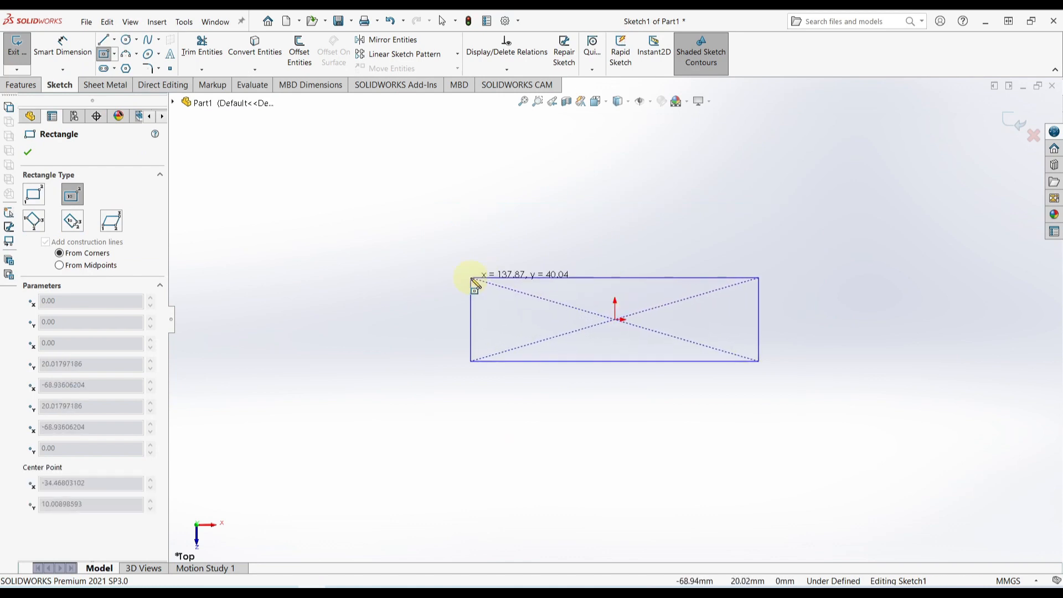
{"action": "left_click", "coordinate": [462, 276]}
Dimension the rectangle's left side to 60 mm and its upper side to 210 mm
{"action": "right_click_drag", "start_coordinate": [366, 322], "coordinate": [364, 261]}
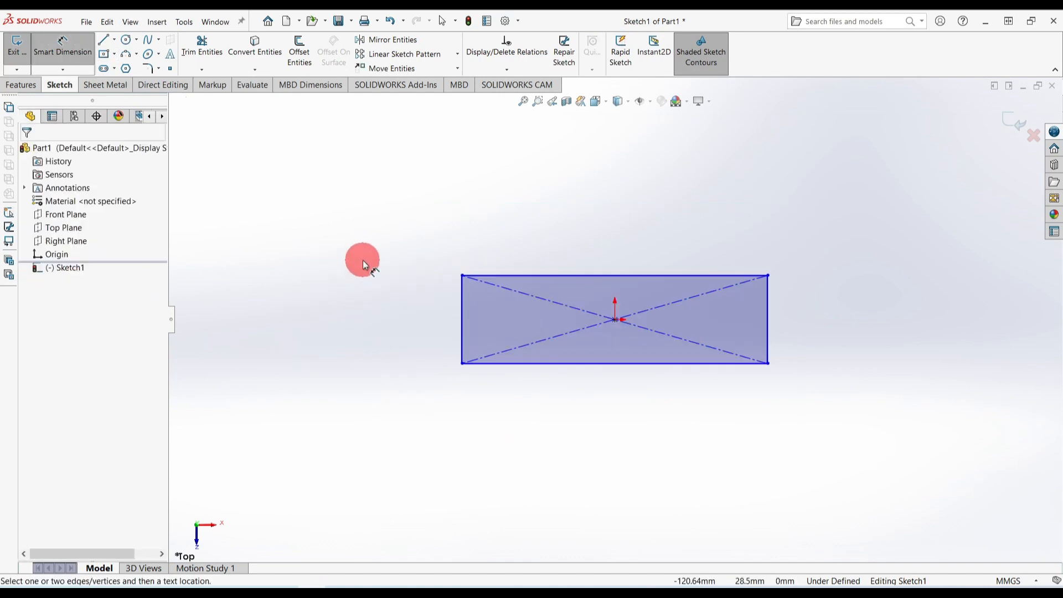
{"action": "left_click", "coordinate": [462, 293]}
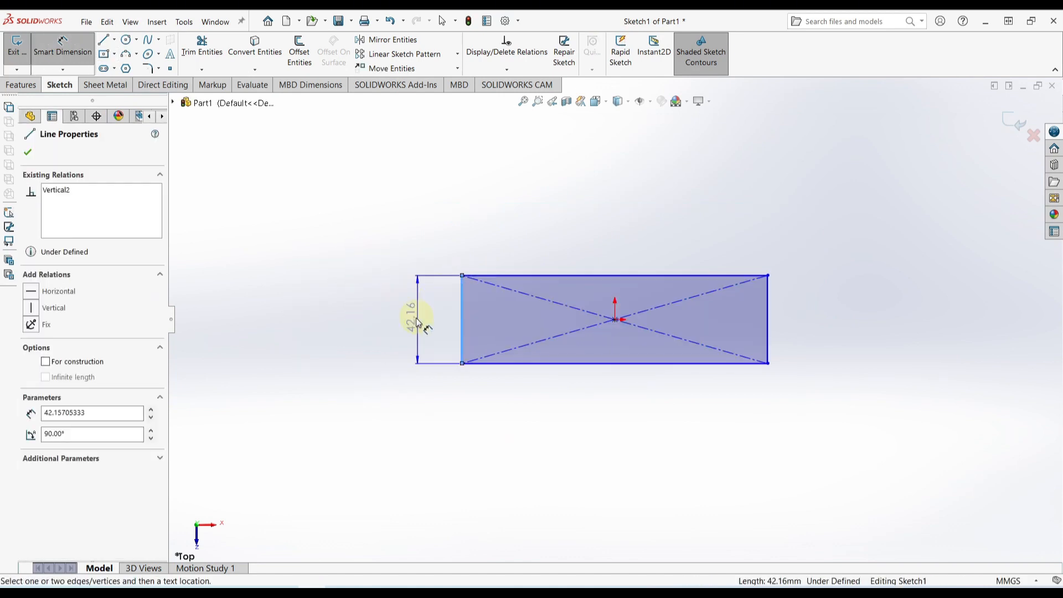
{"action": "left_click", "coordinate": [410, 315]}
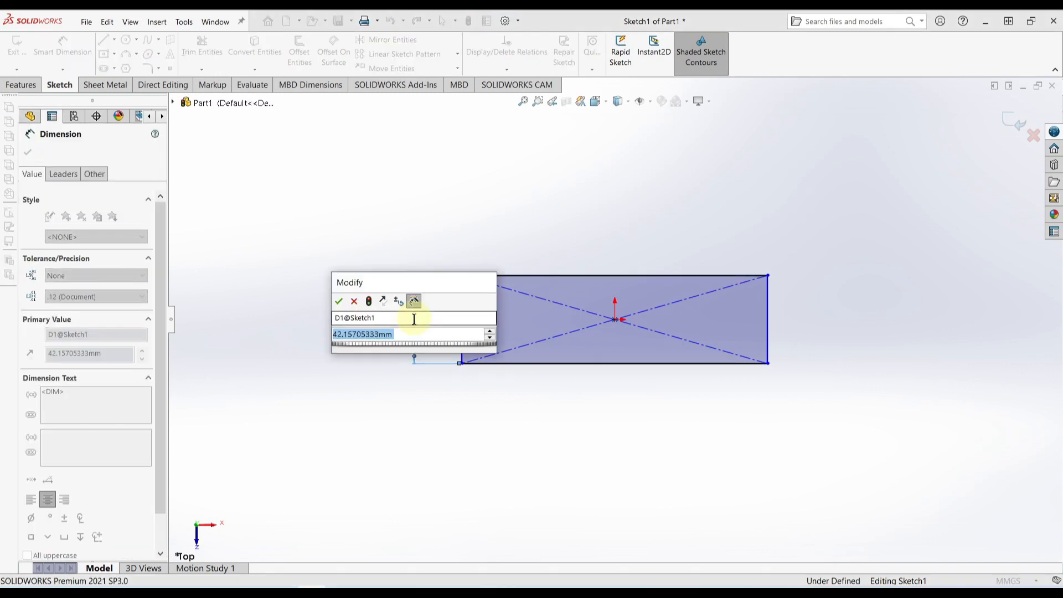
{"action": "type", "text": "60"}
{"action": "key", "text": "Return"}
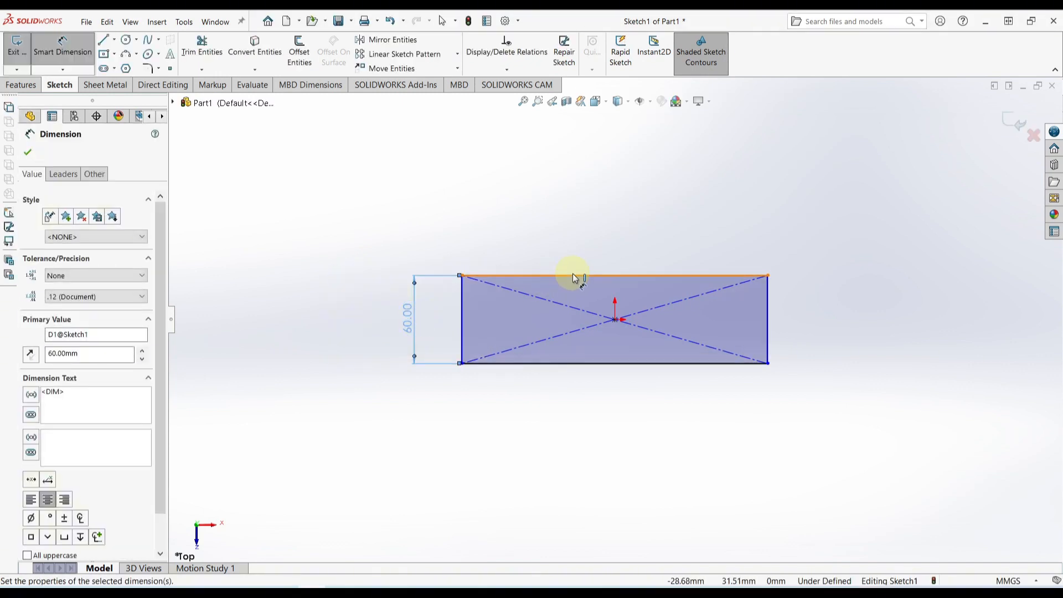
{"action": "left_click", "coordinate": [575, 277]}
{"action": "left_click", "coordinate": [618, 227]}
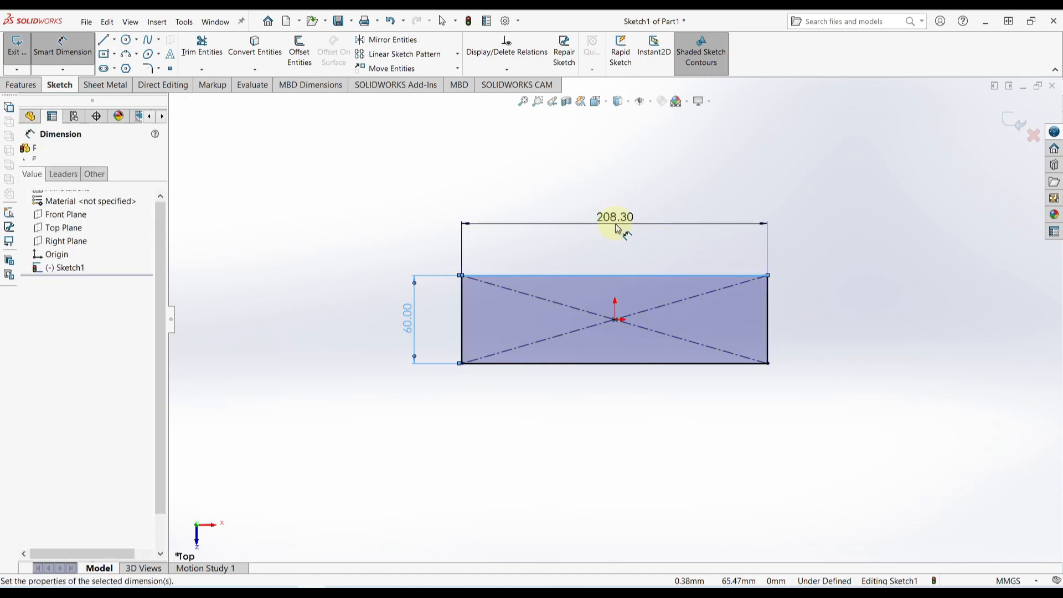
{"action": "type", "text": "210"}
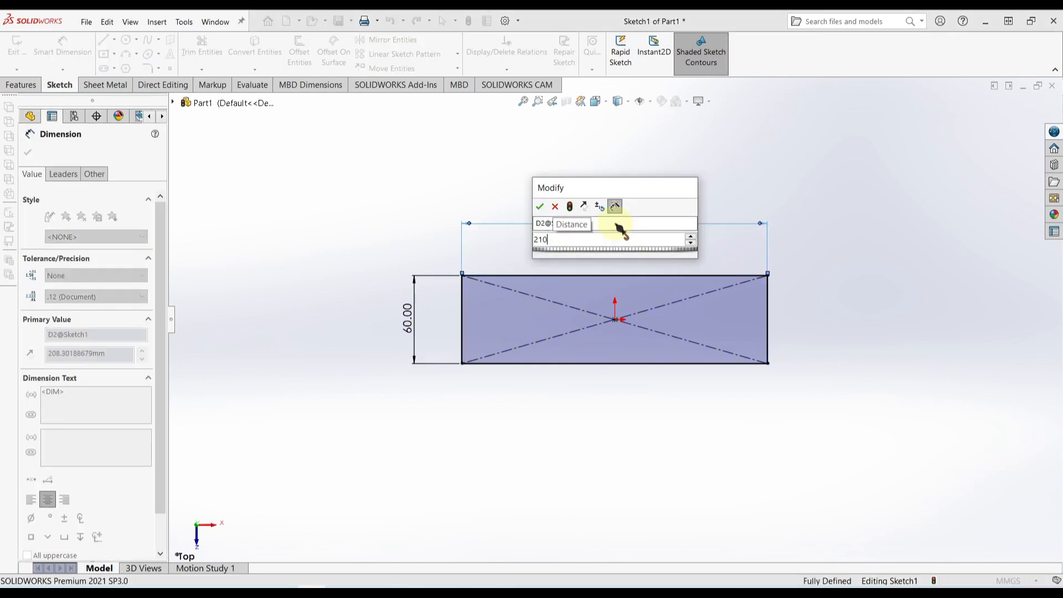
{"action": "key", "text": "Return"}
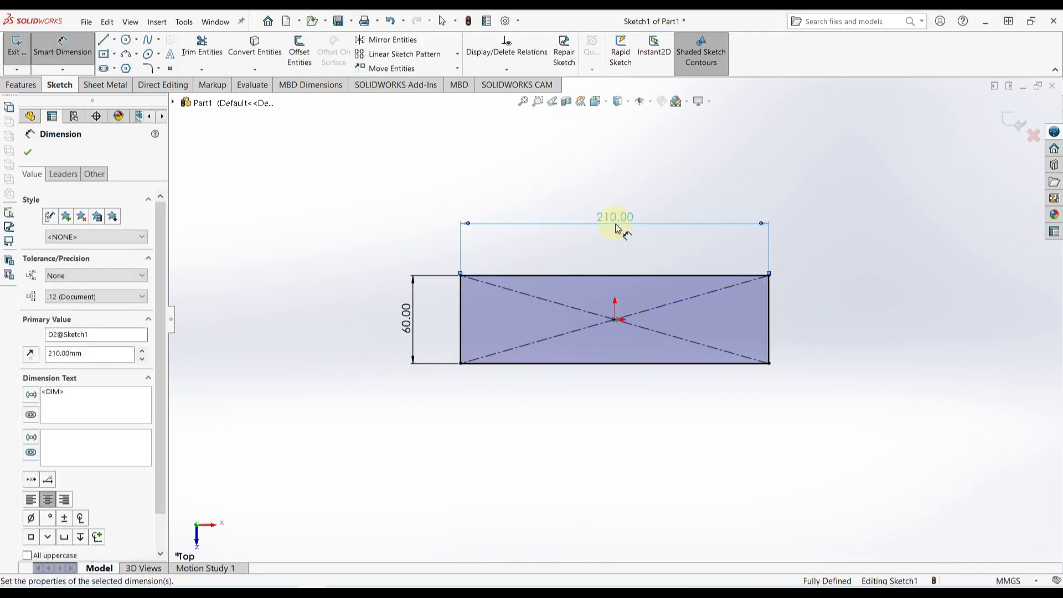
Extrude the rectangle as a blind boss to a depth of 126 mm
{"action": "left_click", "coordinate": [21, 87]}
{"action": "left_click", "coordinate": [31, 59]}
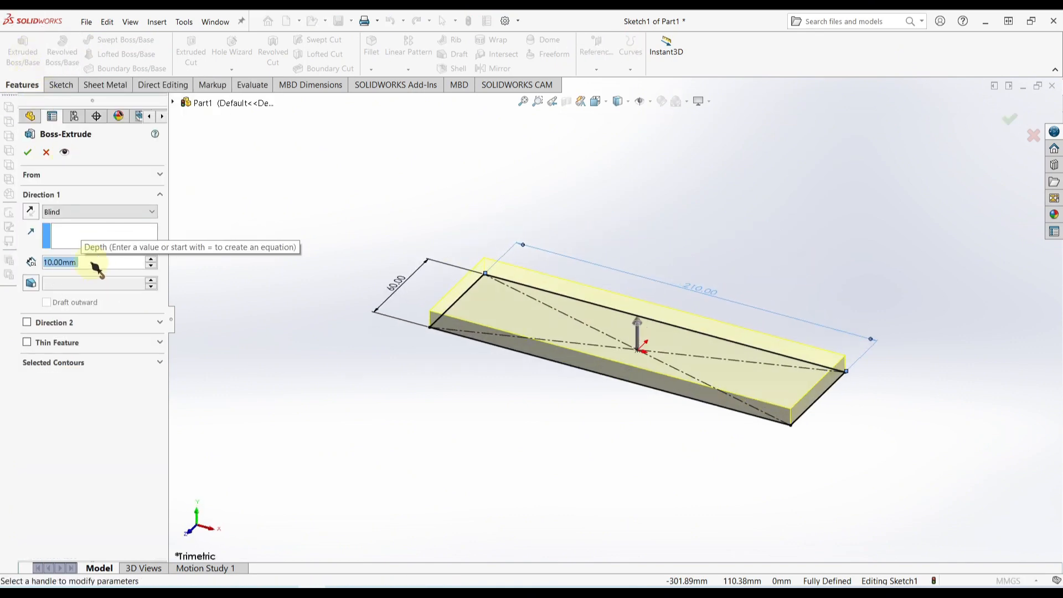
{"action": "type", "text": "126"}
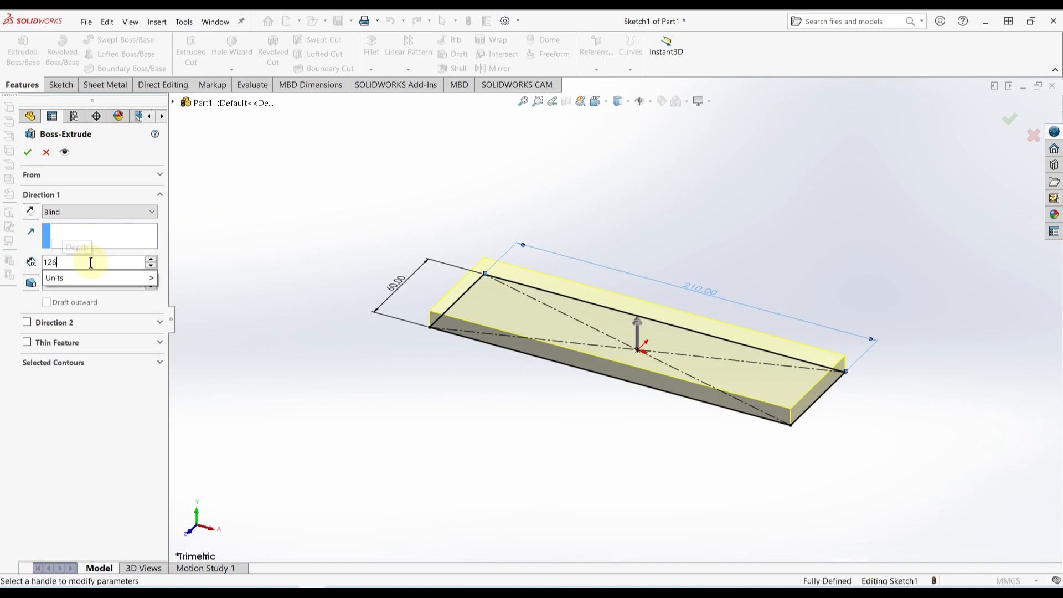
{"action": "key", "text": "Return"}
{"action": "key", "text": "Return"}
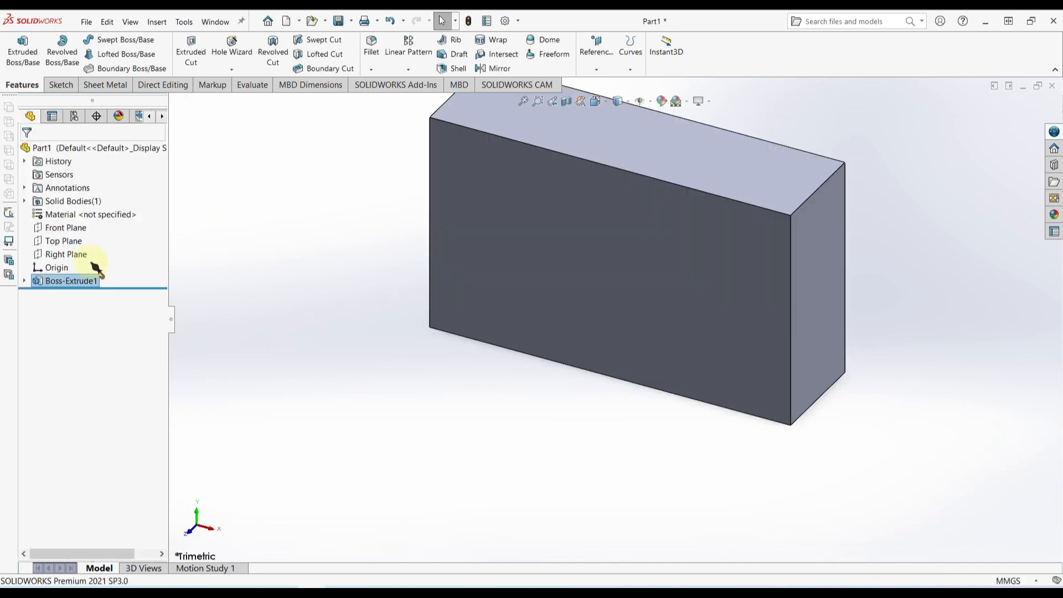
{"action": "key", "text": "f"}
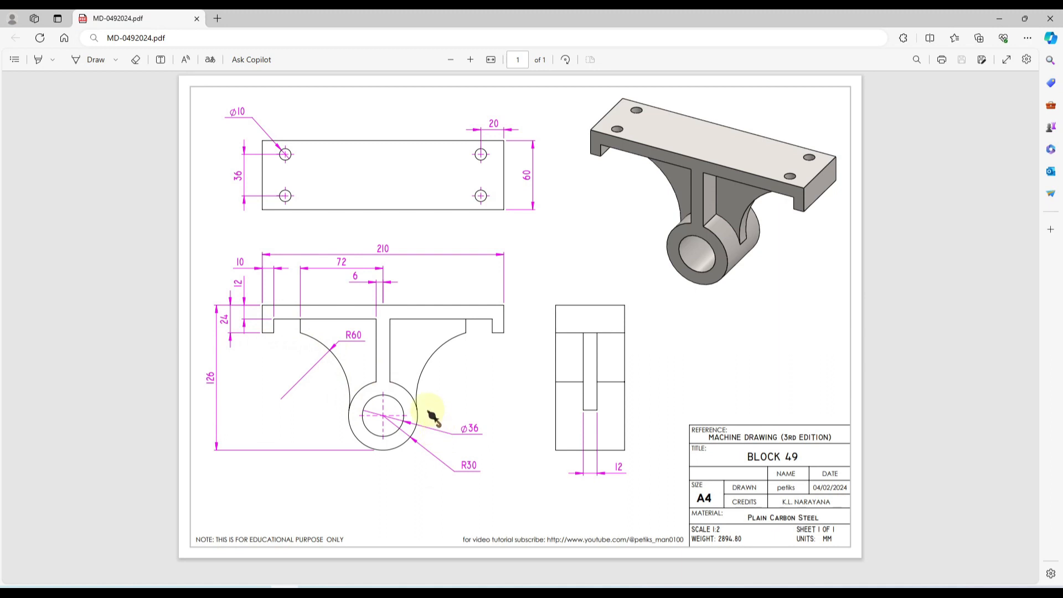
Consult the front view in MD-0492024.pdf, and back in SOLIDWORKS open a sketch on the block's large front face
{"action": "left_click", "coordinate": [480, 488]}
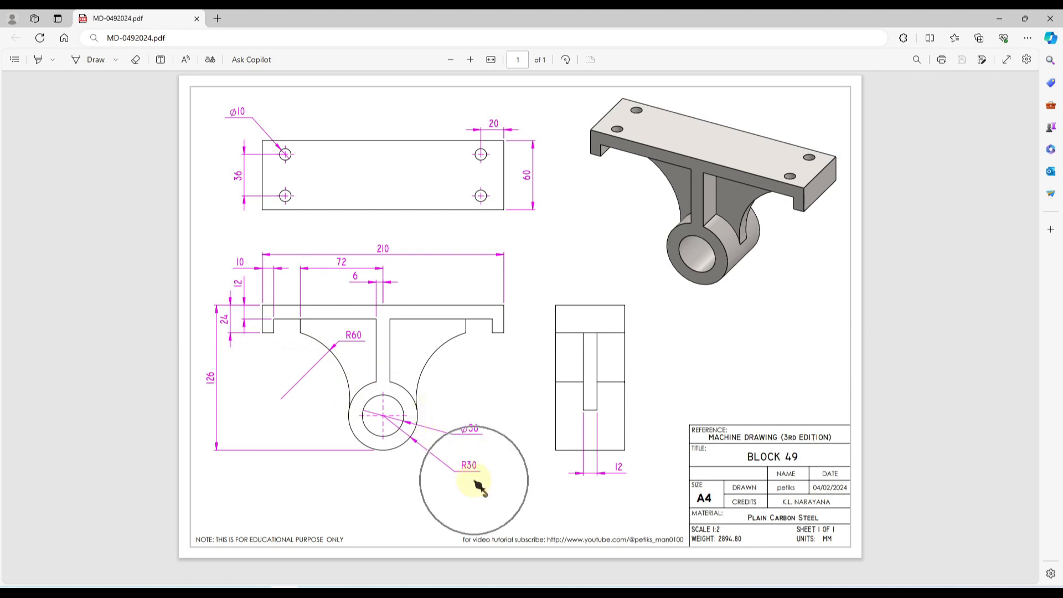
{"action": "left_click", "coordinate": [235, 340]}
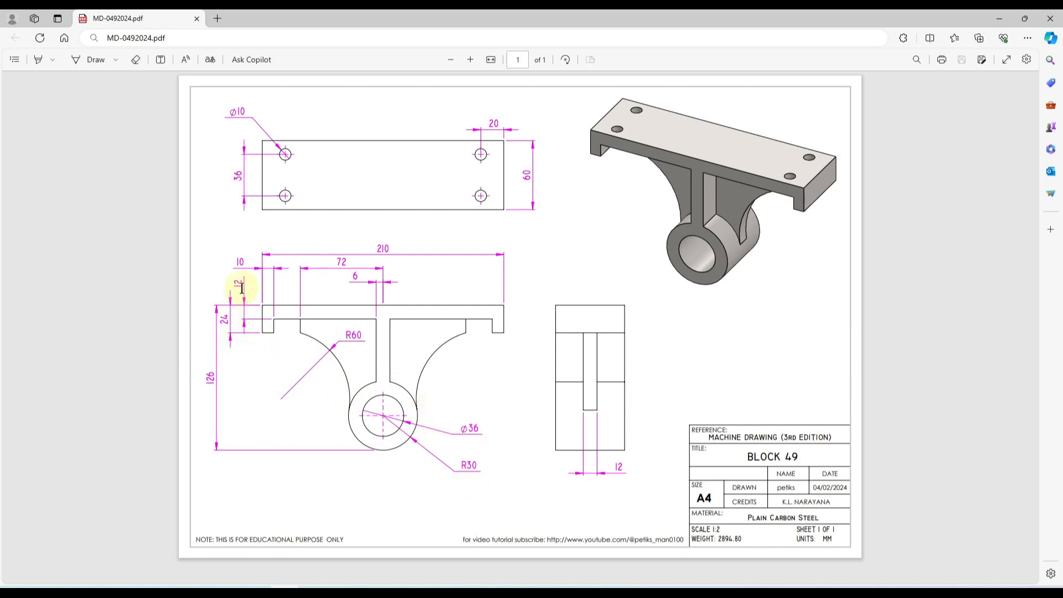
{"action": "left_click", "coordinate": [246, 267]}
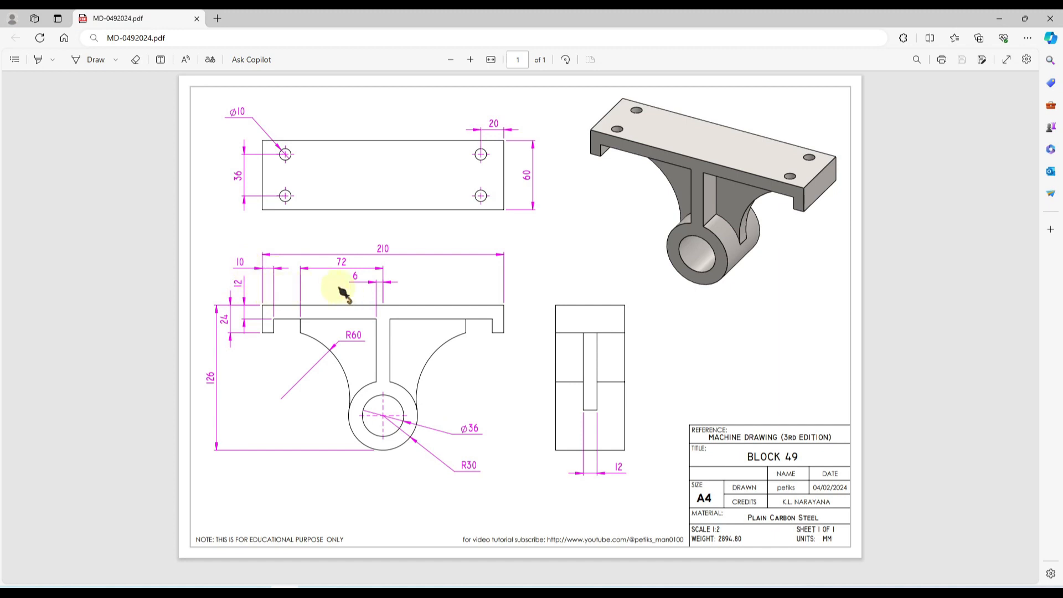
{"action": "left_click", "coordinate": [312, 592]}
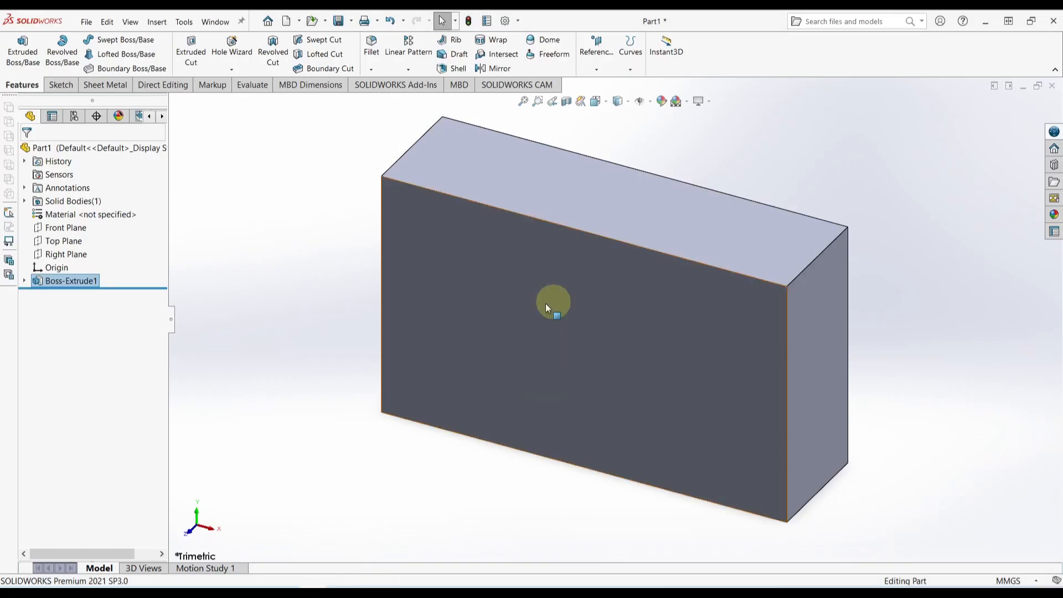
{"action": "left_click", "coordinate": [551, 349]}
{"action": "left_click", "coordinate": [601, 317]}
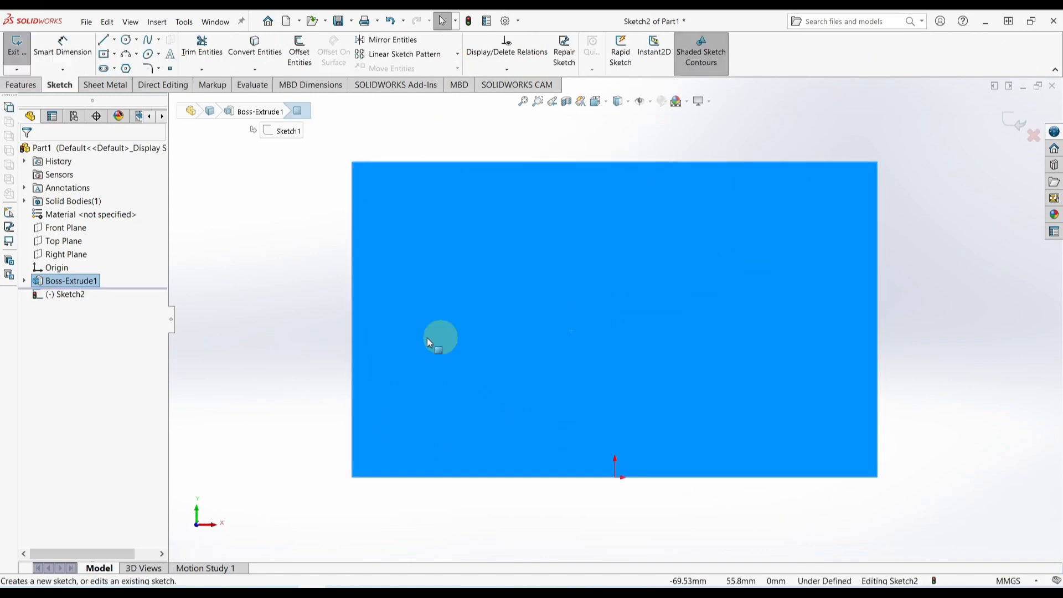
Sketch a stepped line chain from the face's upper left edge, segments about 13, 7, 15 and 7 mm, ending in an arc curving down toward the origin
{"action": "left_click", "coordinate": [103, 41]}
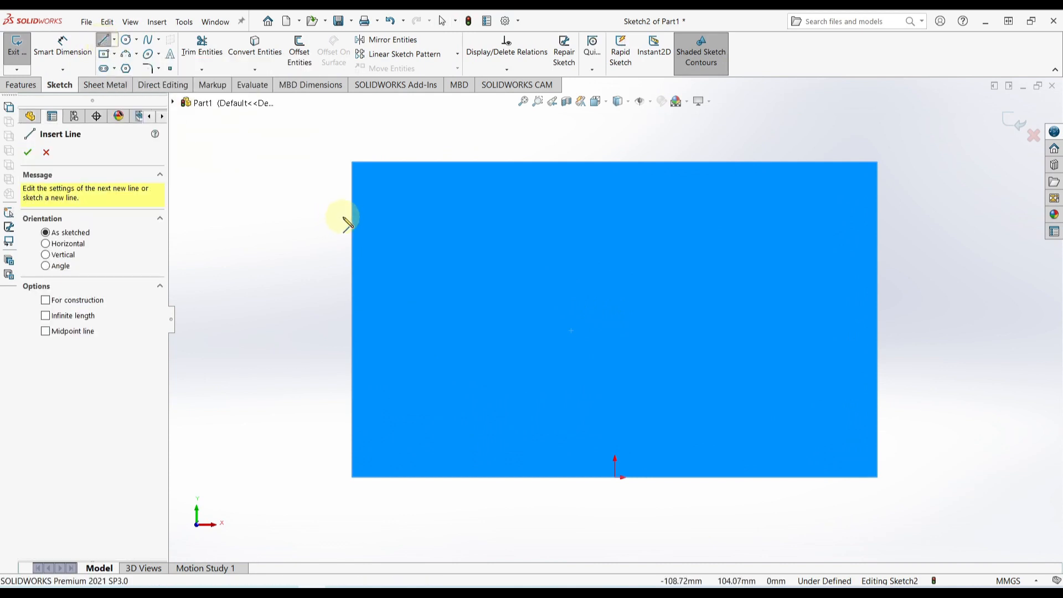
{"action": "left_click", "coordinate": [354, 202]}
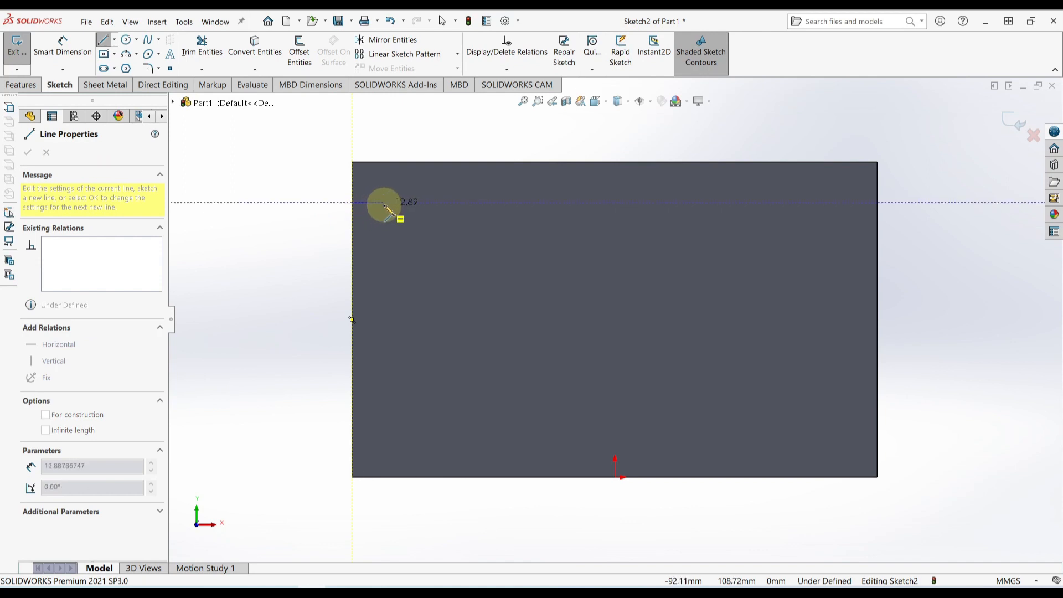
{"action": "left_click", "coordinate": [385, 203]}
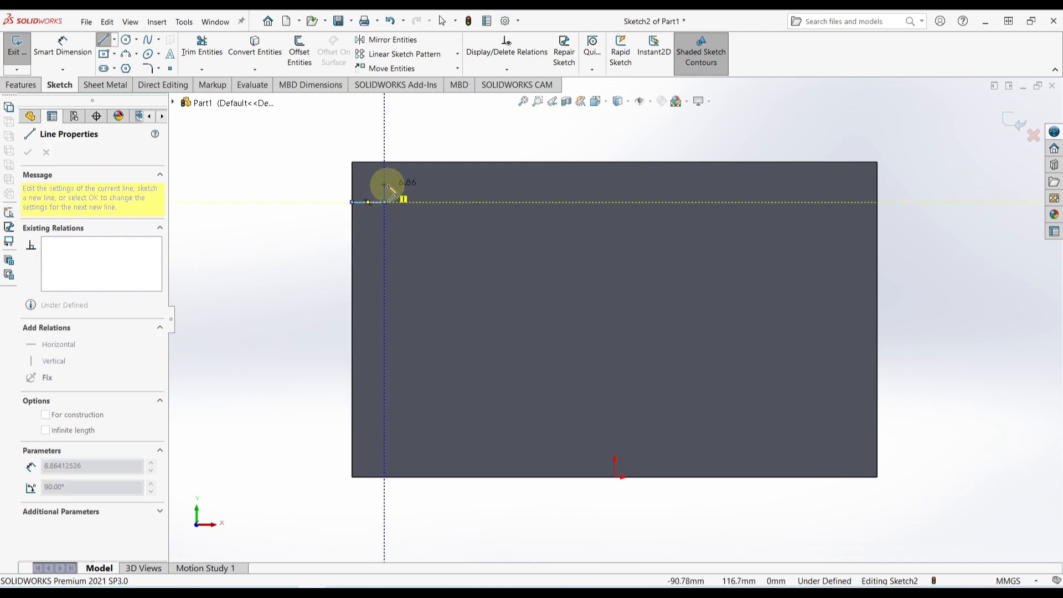
{"action": "left_click", "coordinate": [384, 184]}
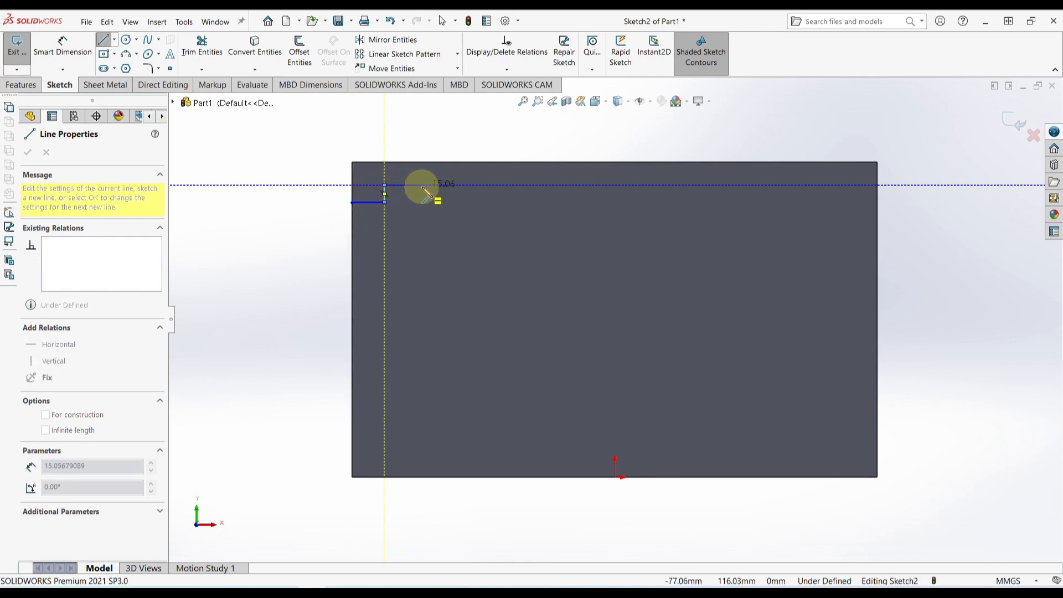
{"action": "left_click", "coordinate": [423, 185]}
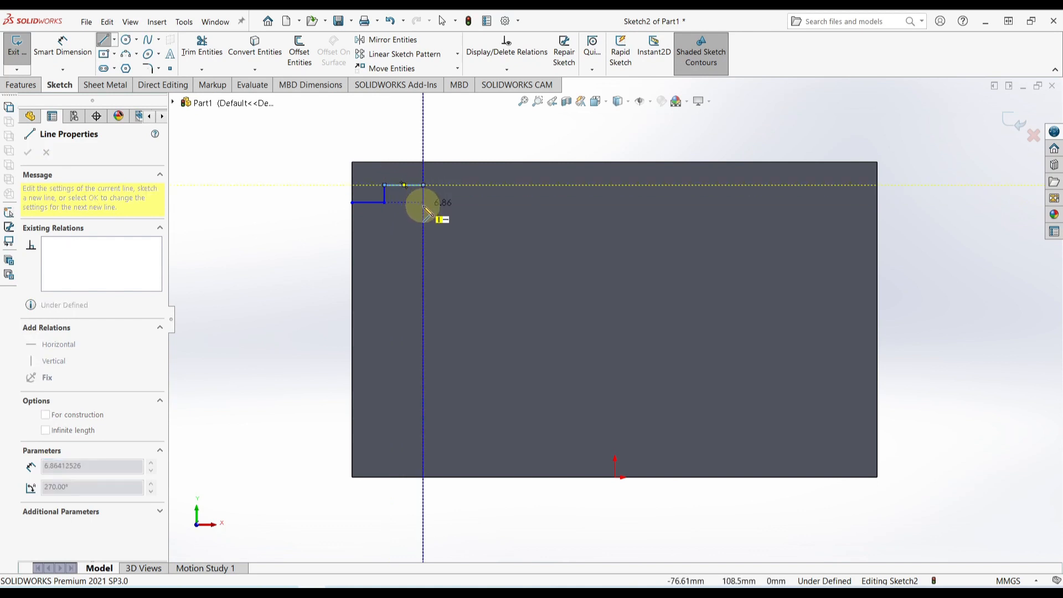
{"action": "left_click", "coordinate": [423, 202]}
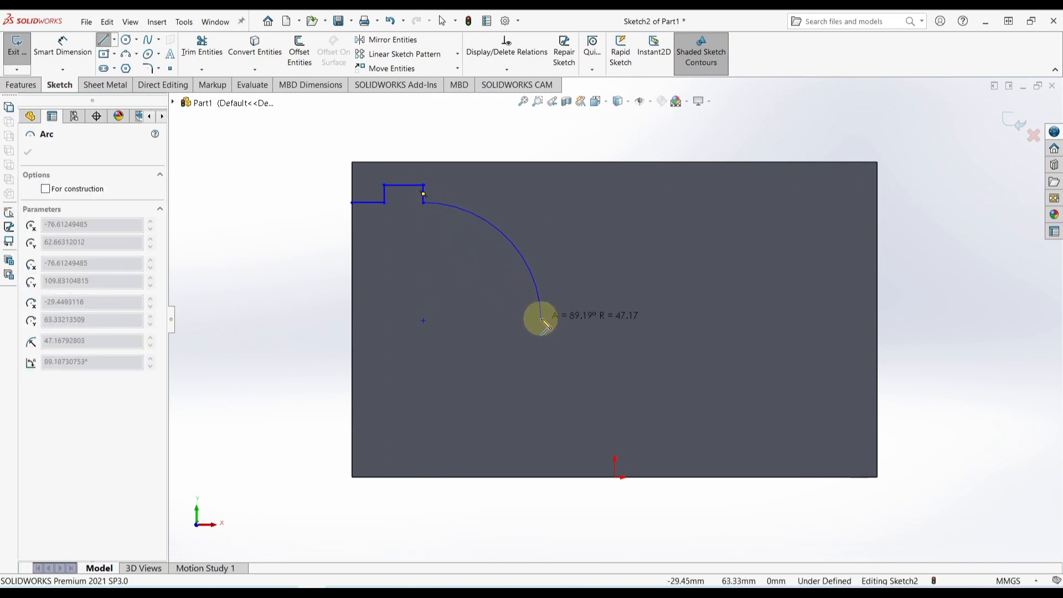
{"action": "left_click", "coordinate": [562, 344]}
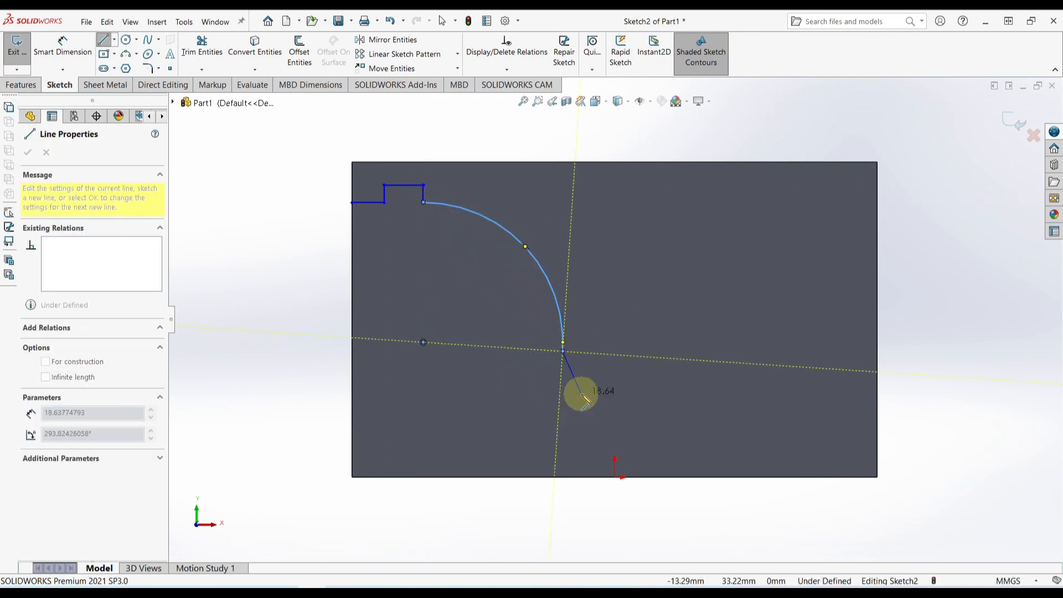
{"action": "key", "text": "Escape"}
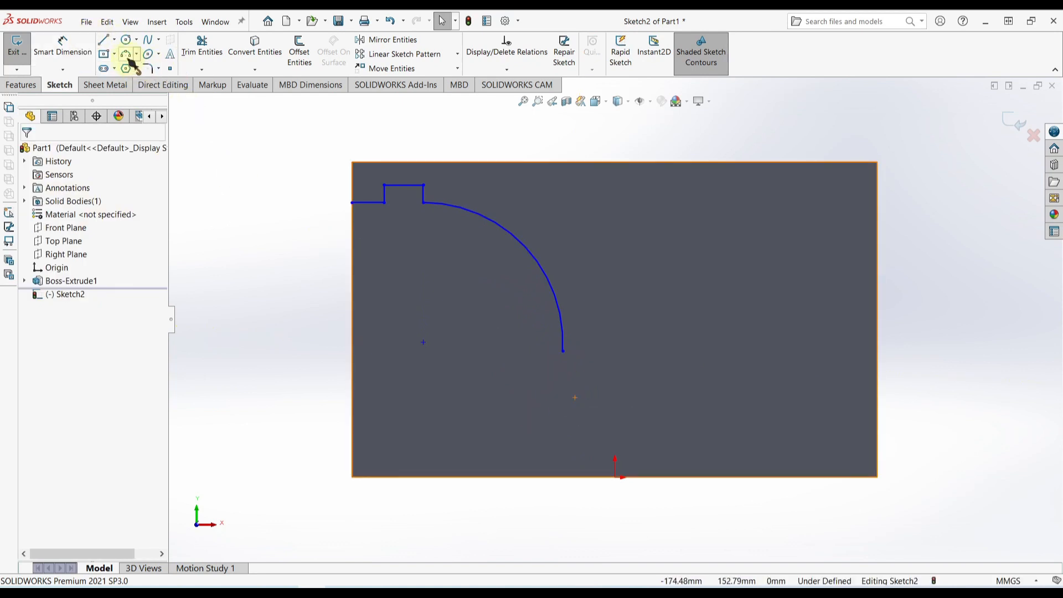
Sketch a circle of about 20 mm radius, centred about 33 mm directly above the origin
{"action": "left_click", "coordinate": [127, 40]}
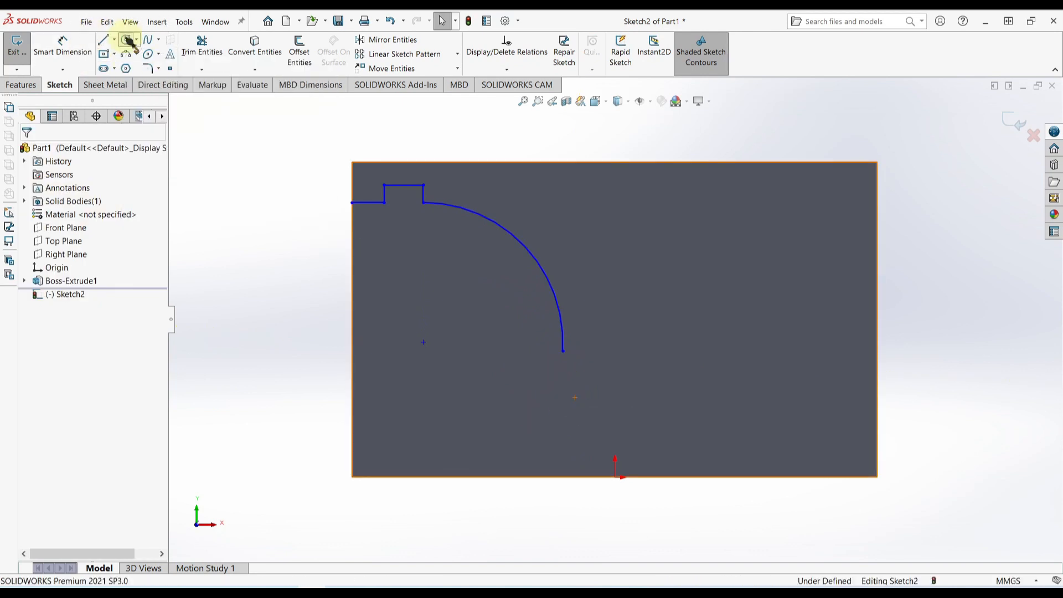
{"action": "left_click", "coordinate": [615, 394]}
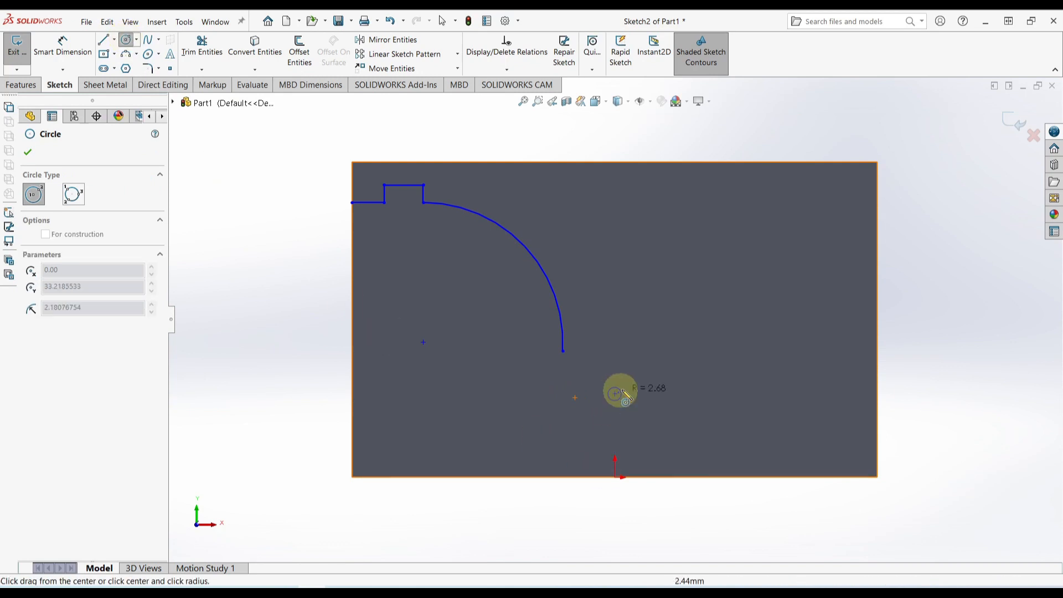
{"action": "left_click", "coordinate": [655, 364]}
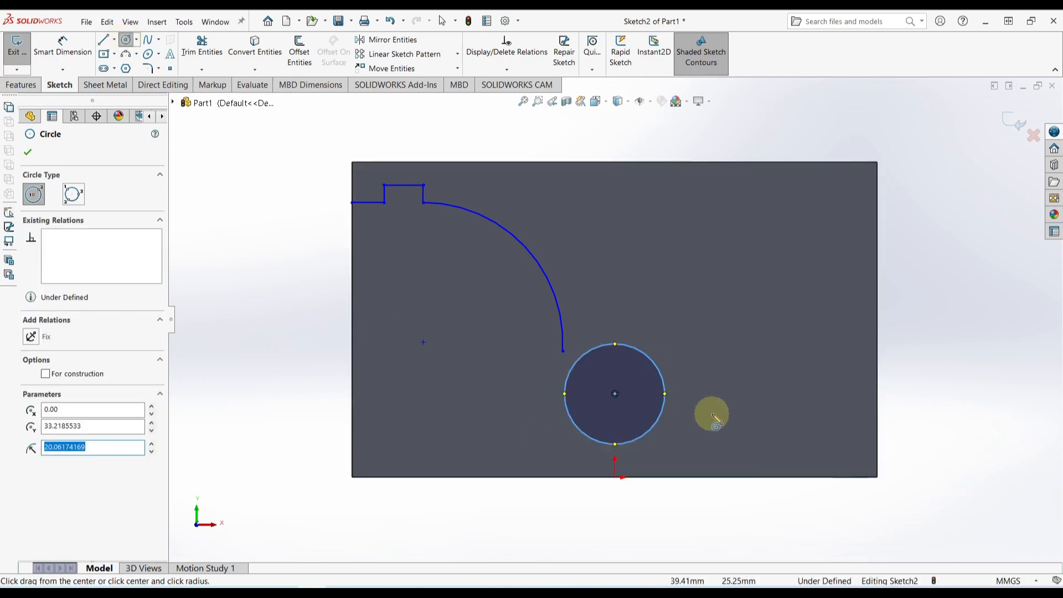
{"action": "key", "text": "Escape"}
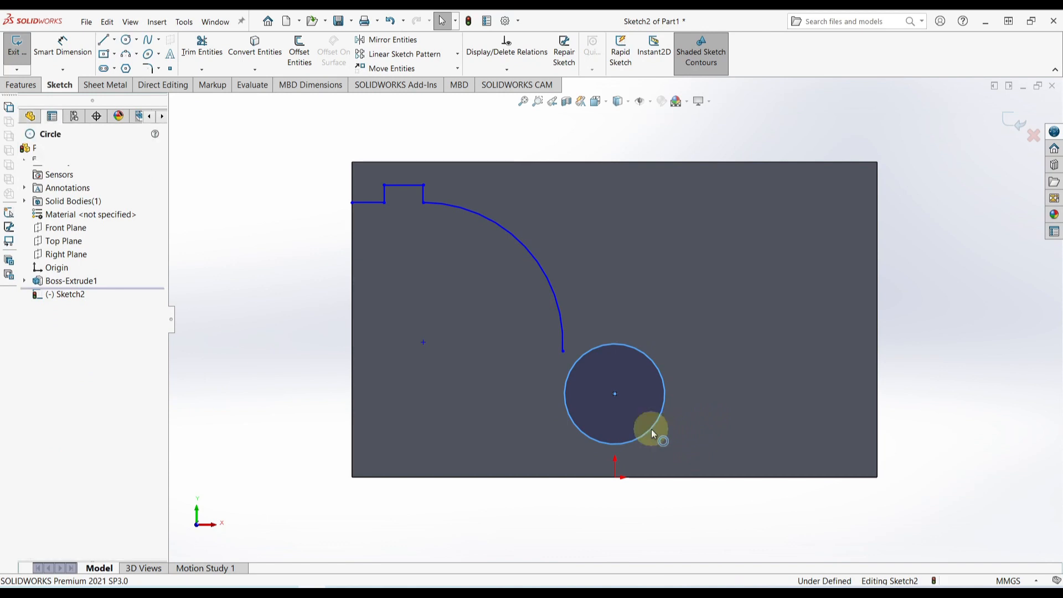
Make the circle tangent to the face's bottom edge and align its centre vertically with the origin
{"action": "left_click", "coordinate": [651, 429]}
{"action": "left_click", "coordinate": [665, 477], "text": "ctrl"}
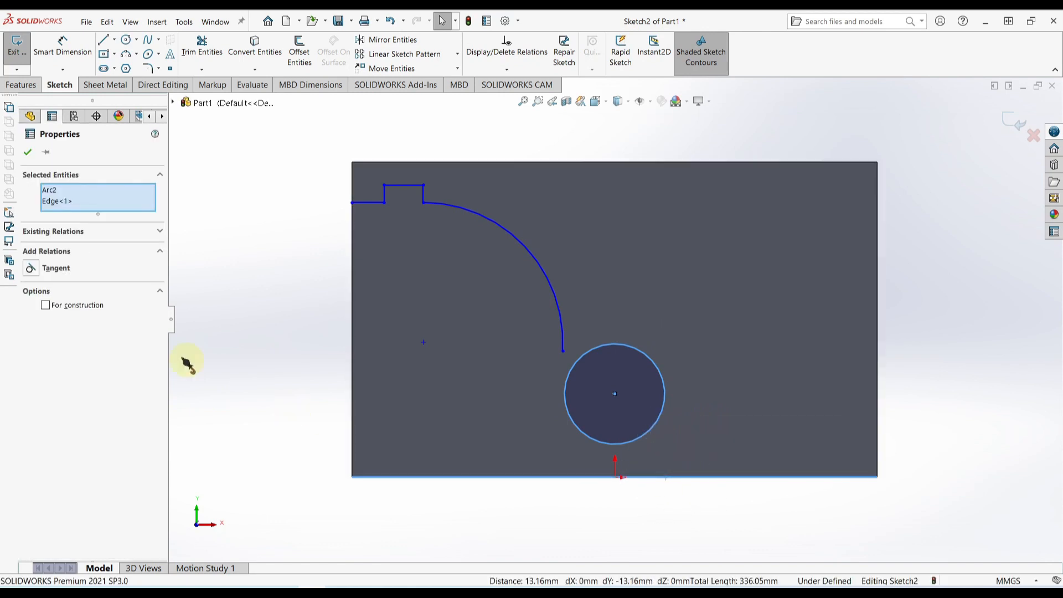
{"action": "left_click", "coordinate": [31, 269]}
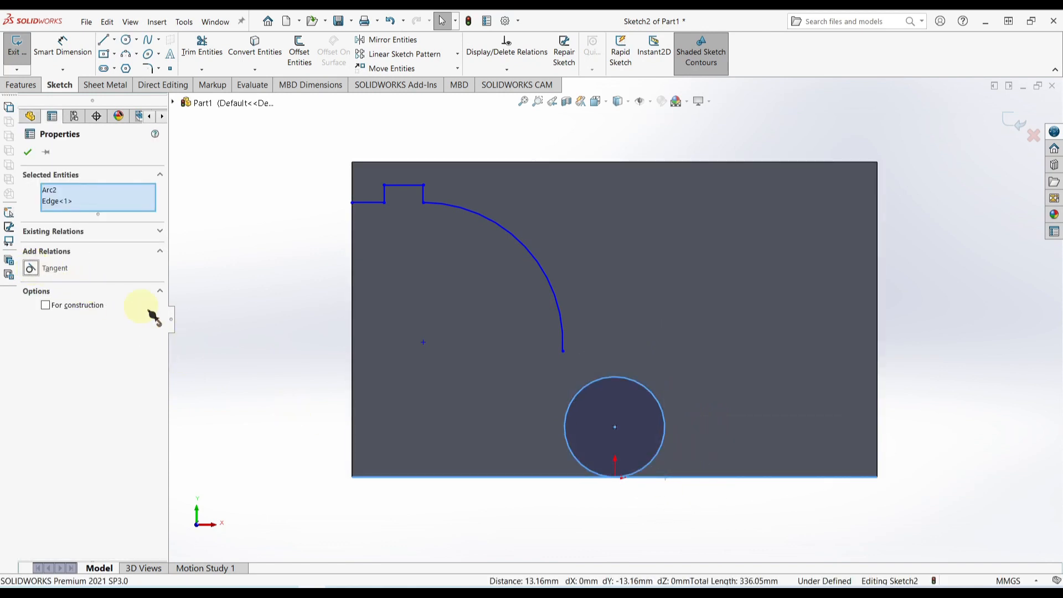
{"action": "left_click", "coordinate": [255, 346]}
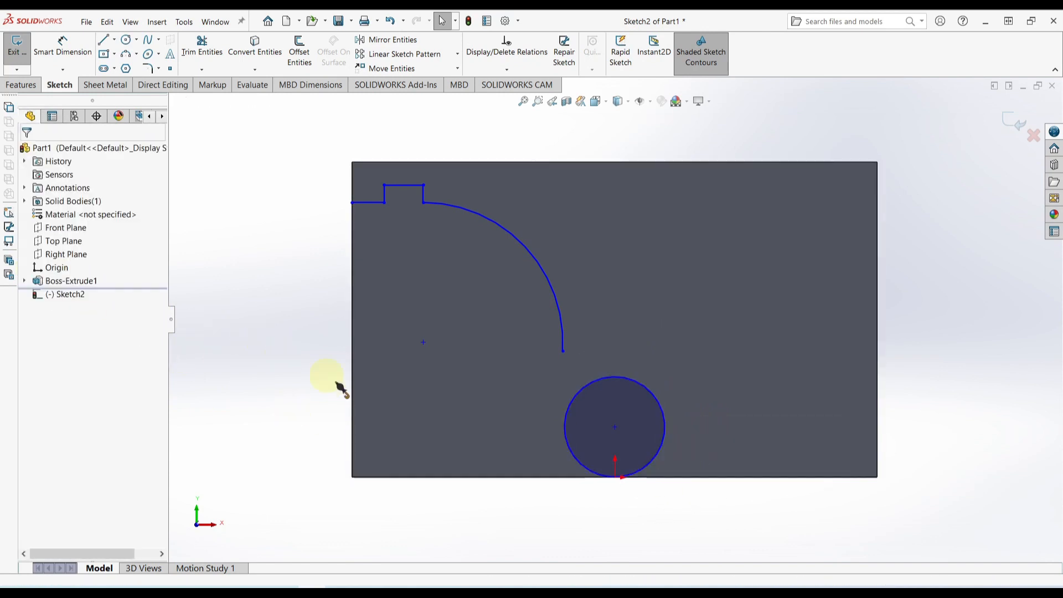
{"action": "left_click", "coordinate": [616, 428]}
{"action": "left_click", "coordinate": [613, 476], "text": "ctrl"}
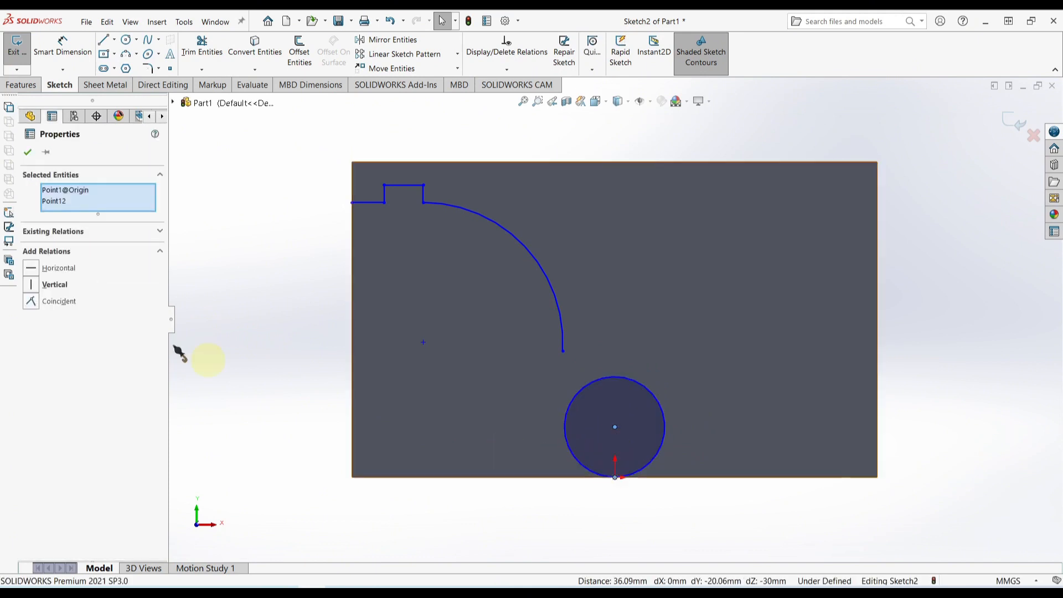
{"action": "left_click", "coordinate": [32, 286]}
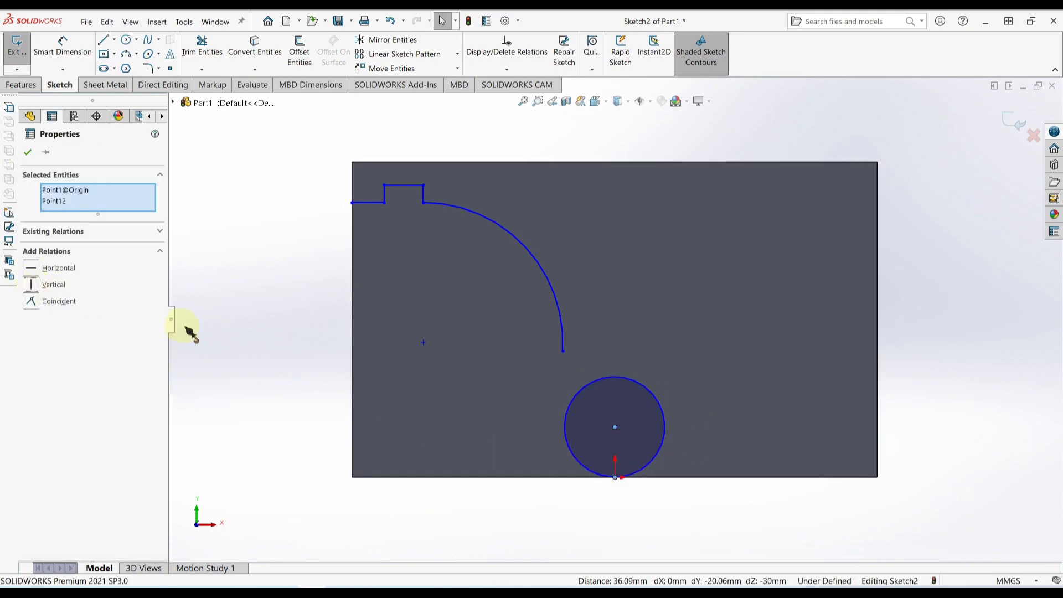
Dimension the circle above the origin to a 60 mm diameter, entered as 30*2
{"action": "left_click", "coordinate": [232, 332]}
{"action": "right_click_drag", "start_coordinate": [284, 385], "coordinate": [305, 294]}
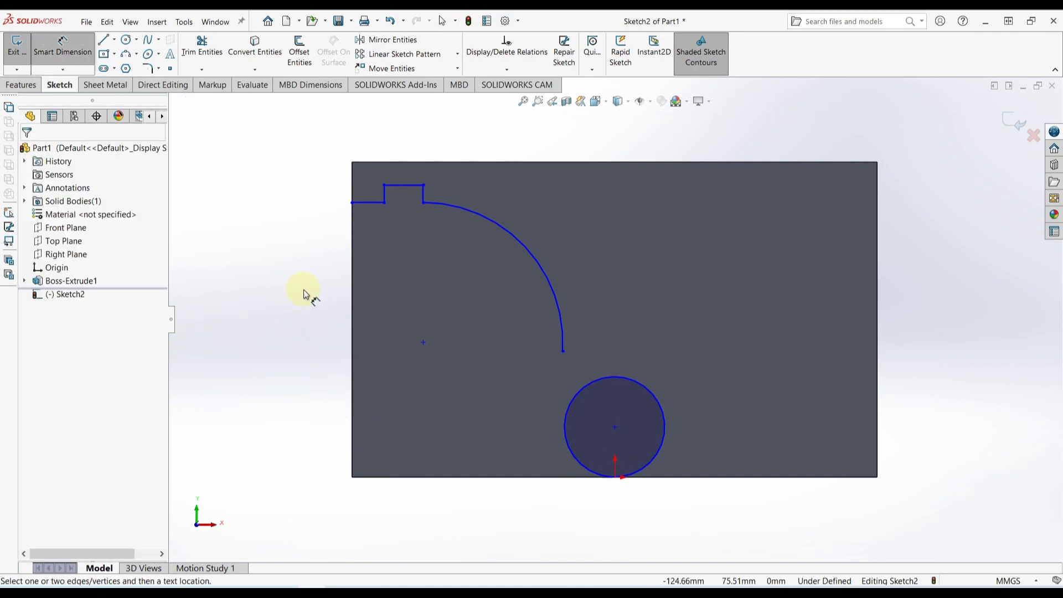
{"action": "left_click", "coordinate": [670, 421]}
{"action": "left_click", "coordinate": [738, 357]}
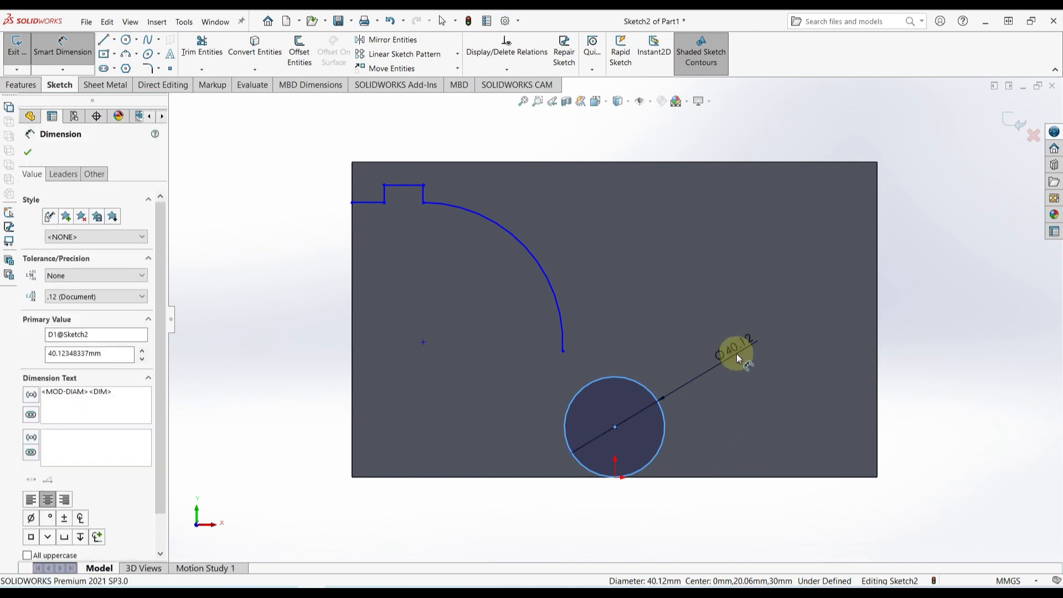
{"action": "type", "text": "3"}
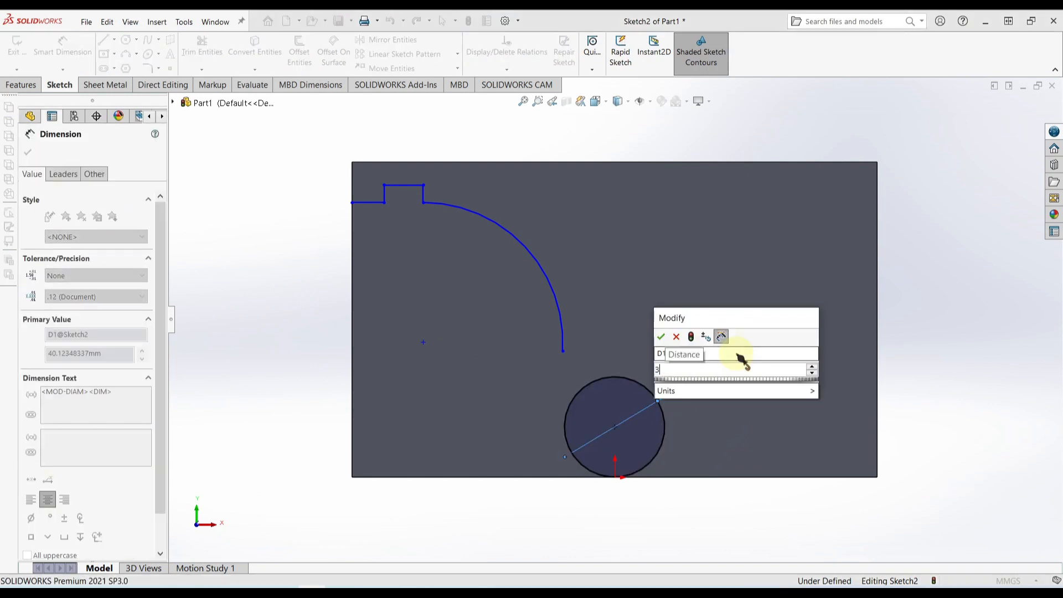
{"action": "type", "text": "0*2"}
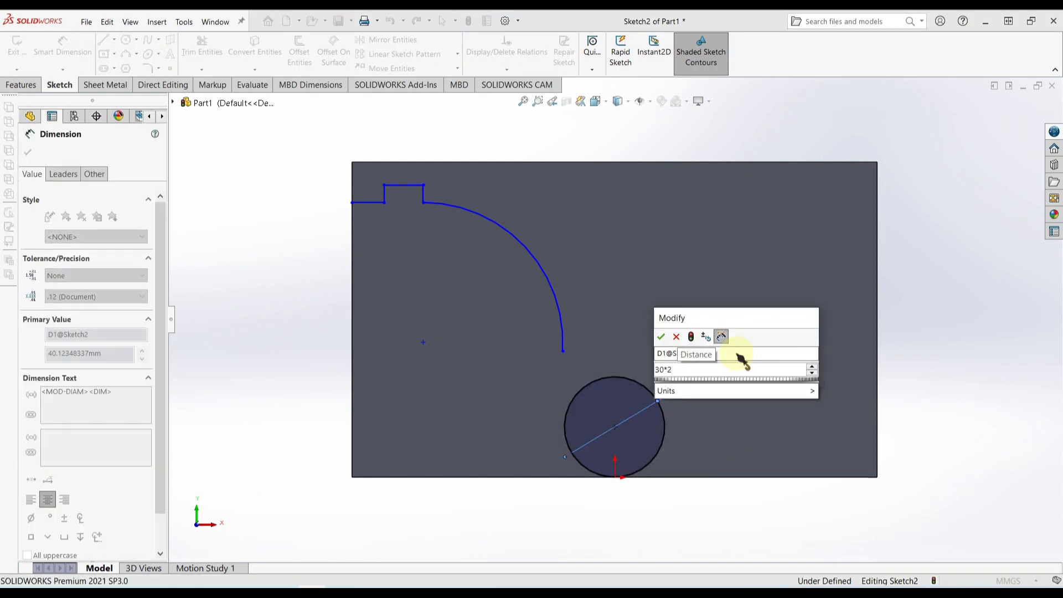
{"action": "key", "text": "Return"}
{"action": "key", "text": "Escape"}
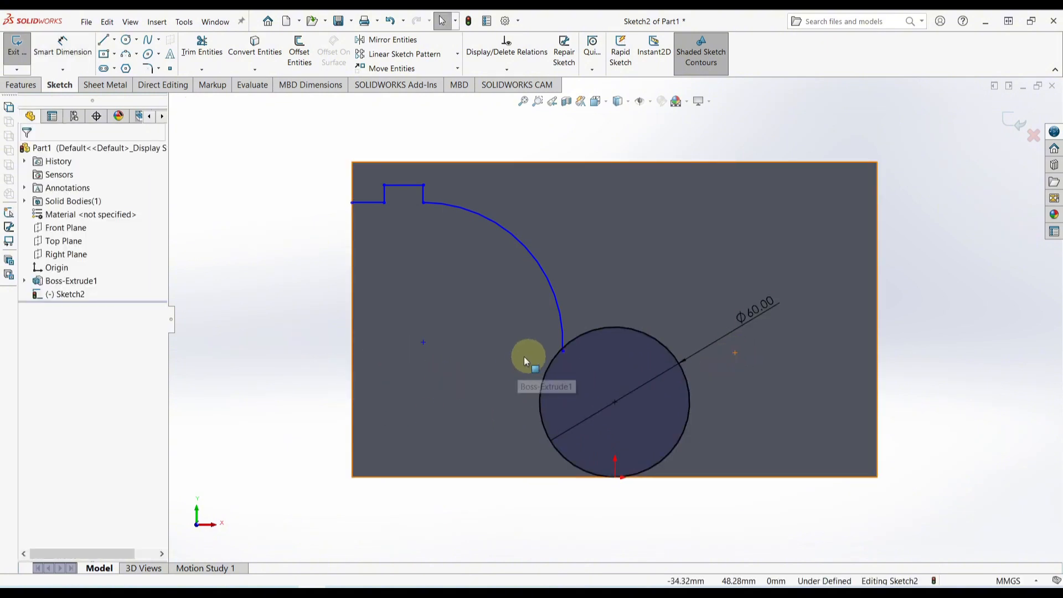
Make the large profile arc tangent to the 60 mm circle, and adjust its free end along the circle
{"action": "left_click", "coordinate": [563, 330]}
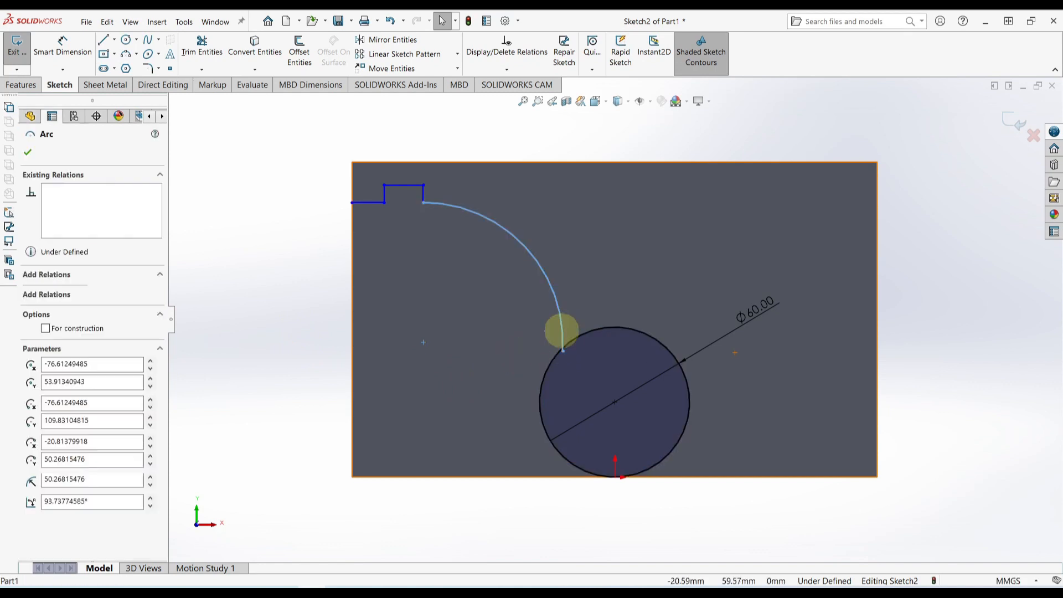
{"action": "left_click", "coordinate": [553, 361], "text": "ctrl"}
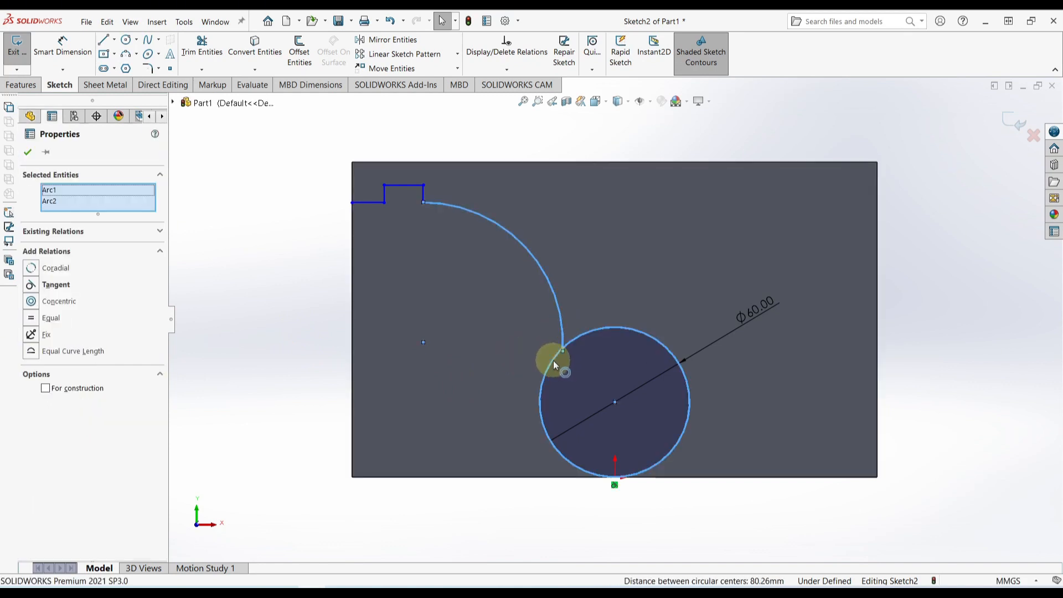
{"action": "left_click", "coordinate": [32, 285]}
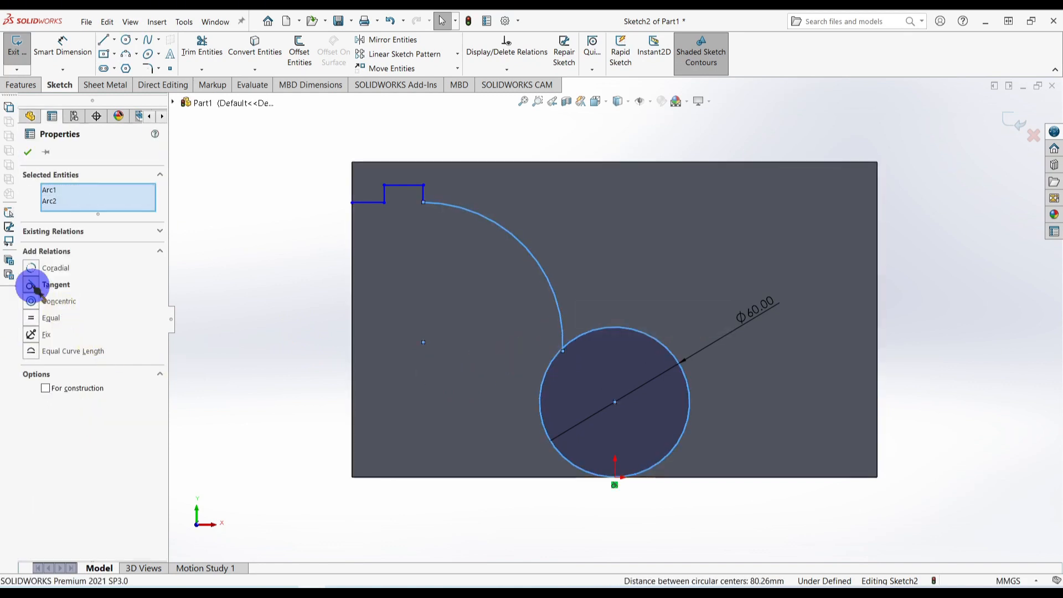
{"action": "left_click", "coordinate": [522, 381]}
{"action": "left_click_drag", "start_coordinate": [549, 349], "coordinate": [545, 375]}
{"action": "key", "text": "Escape"}
Move the arc's upper endpoint down below the raised horizontal segment, about level with the first horizontal segment
{"action": "scroll", "coordinate": [424, 196], "scroll_direction": "down", "scroll_amount": 3}
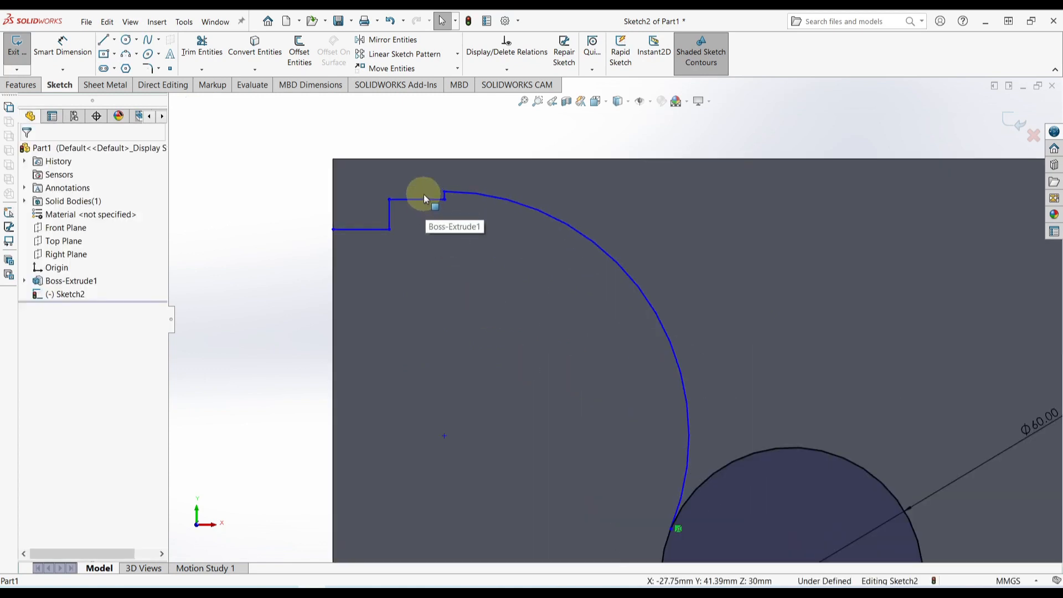
{"action": "left_click_drag", "start_coordinate": [447, 195], "coordinate": [446, 229]}
{"action": "left_click", "coordinate": [237, 225]}
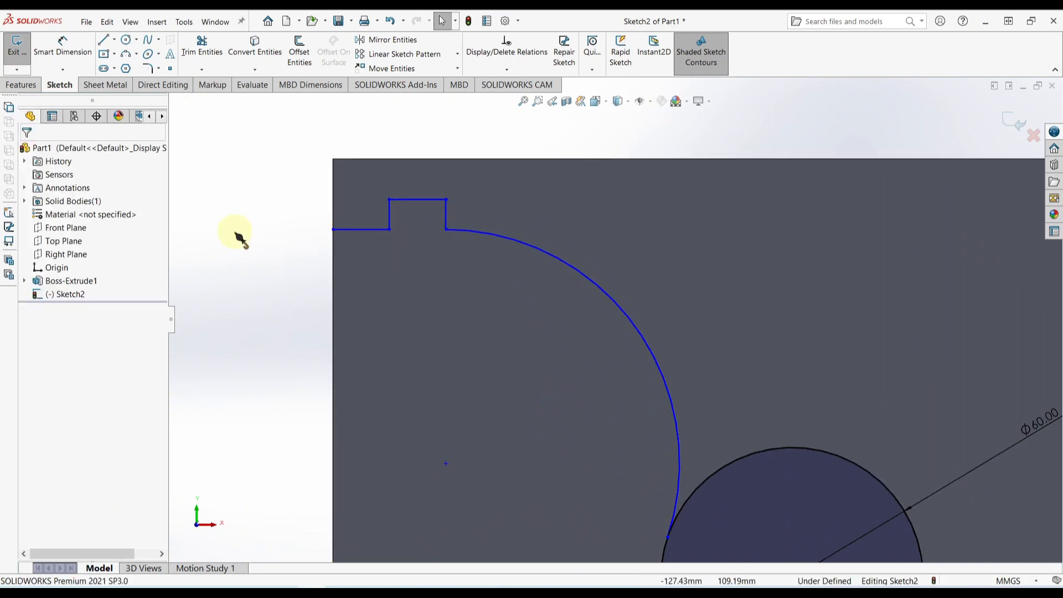
Dimension the raised horizontal segment 12 mm below the block's top edge
{"action": "right_click_drag", "start_coordinate": [277, 278], "coordinate": [281, 227]}
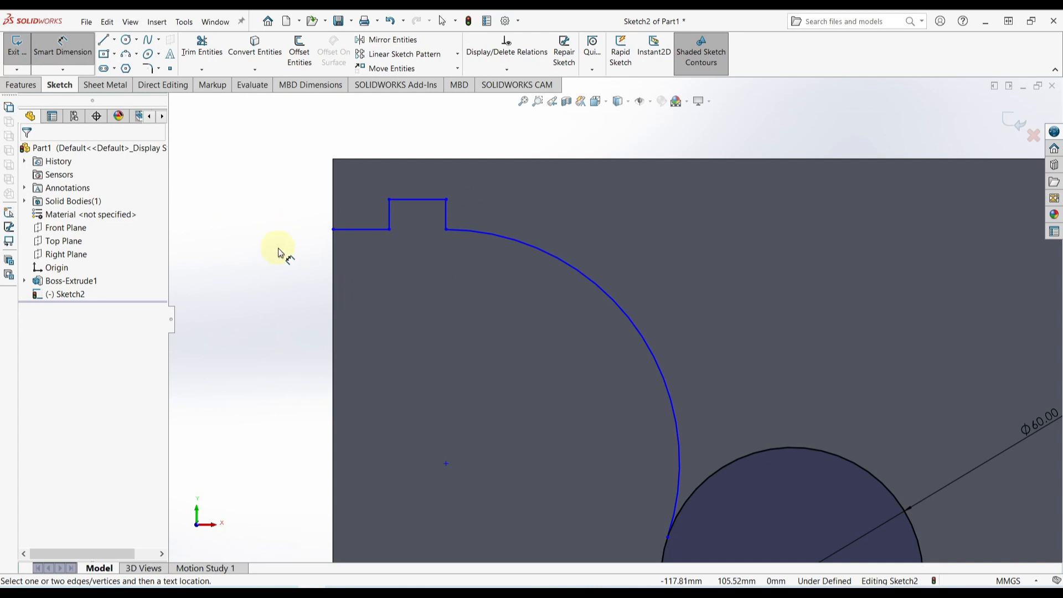
{"action": "left_click", "coordinate": [352, 160]}
{"action": "left_click", "coordinate": [397, 200]}
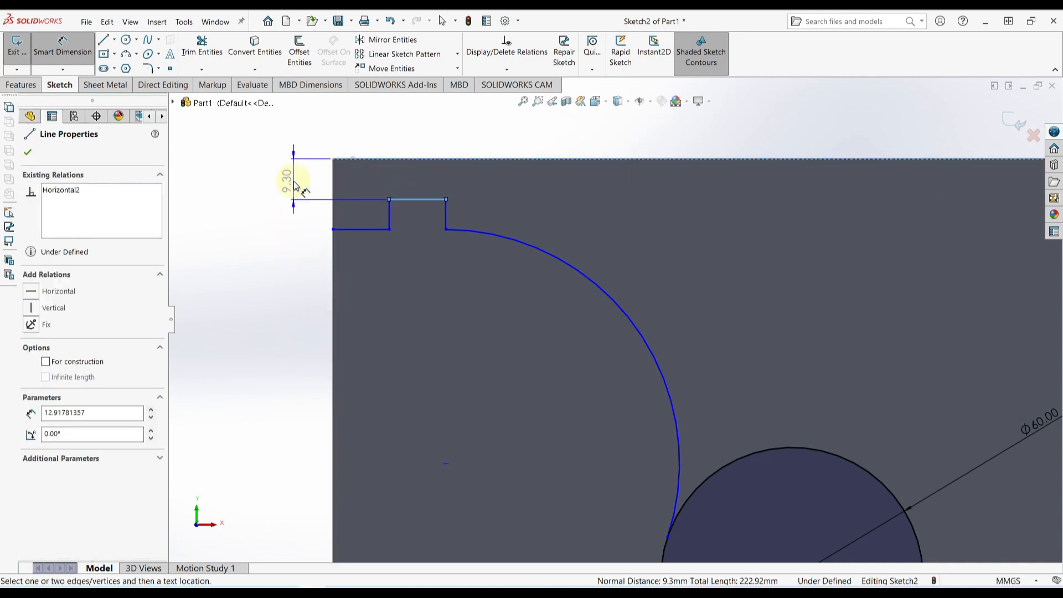
{"action": "left_click", "coordinate": [294, 185]}
{"action": "type", "text": "12"}
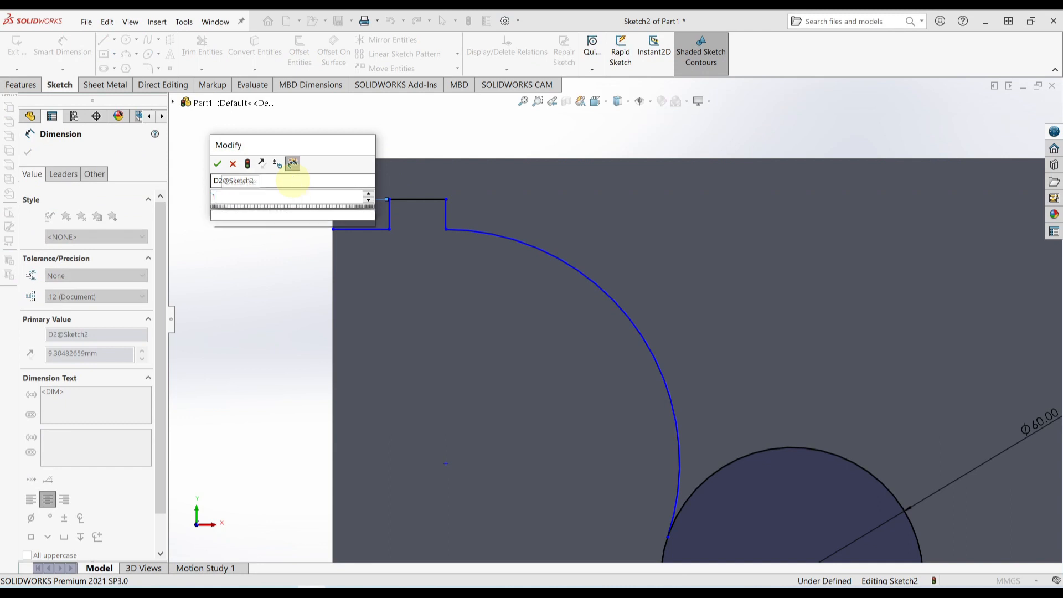
{"action": "key", "text": "Return"}
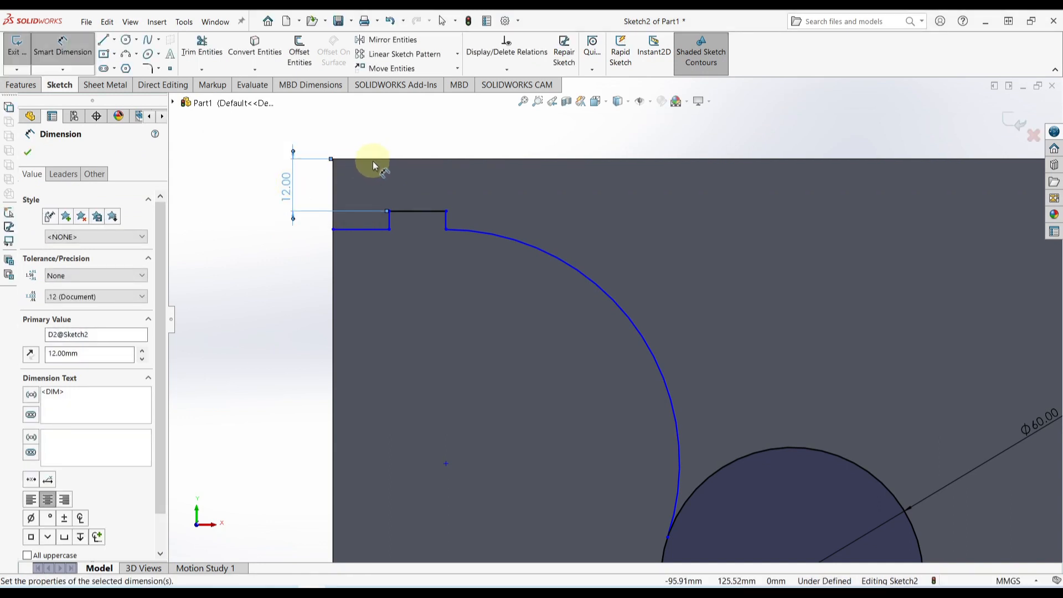
Dimension the lower horizontal segment at the block's left edge 24 mm below the top edge
{"action": "left_click", "coordinate": [373, 160]}
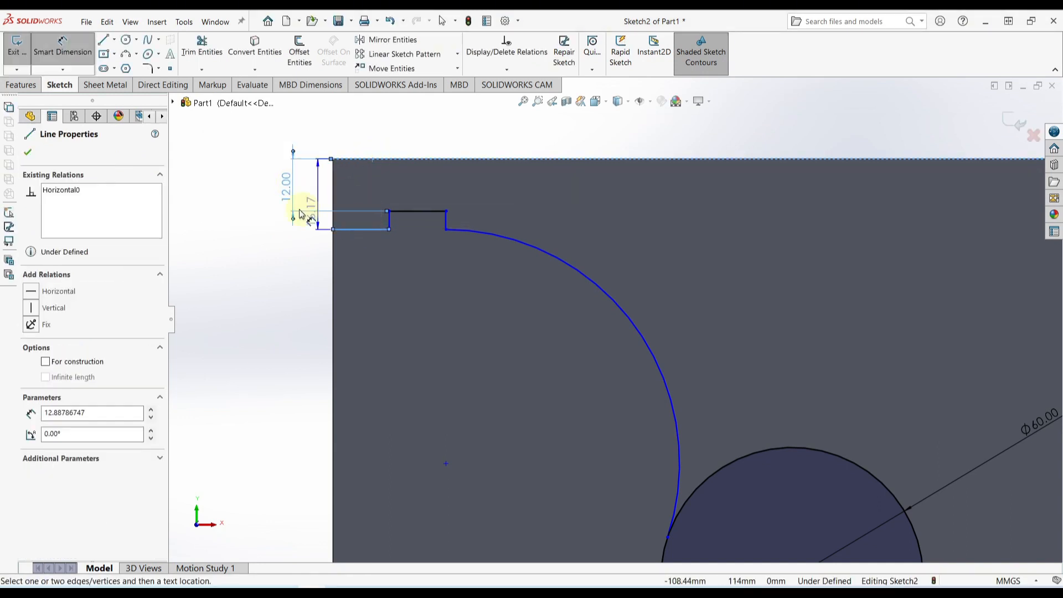
{"action": "left_click", "coordinate": [244, 200]}
{"action": "type", "text": "24"}
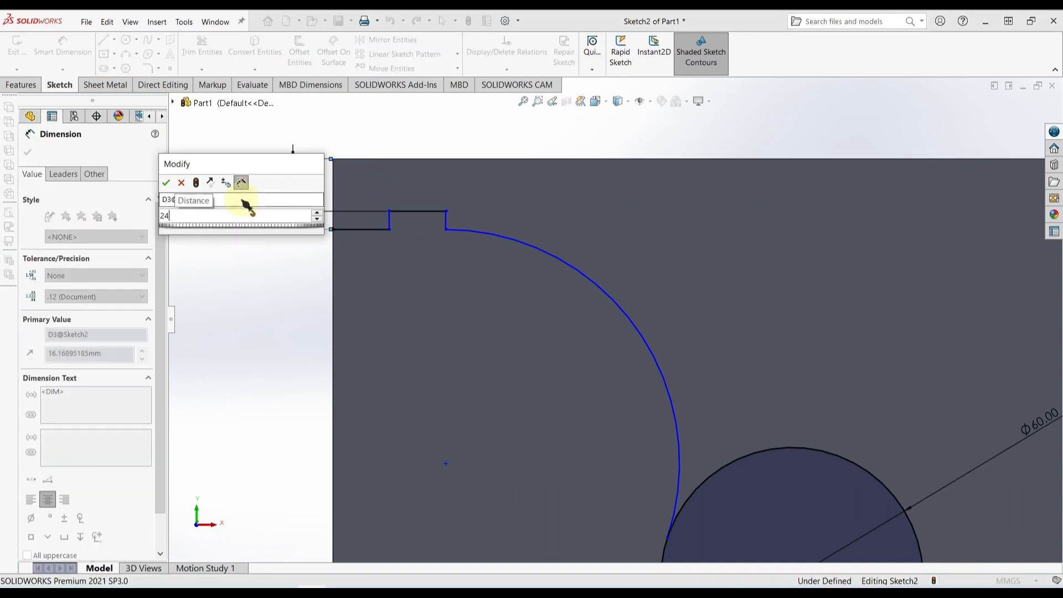
{"action": "key", "text": "Return"}
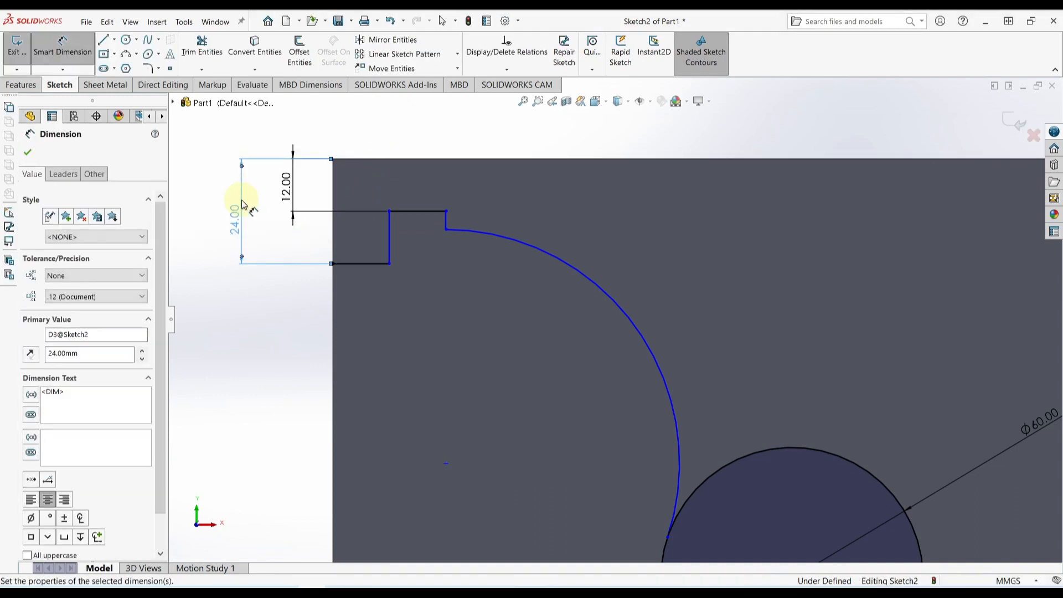
Dimension the first vertical segment 10 mm from the block's left edge and end dimensioning
{"action": "left_click", "coordinate": [334, 228]}
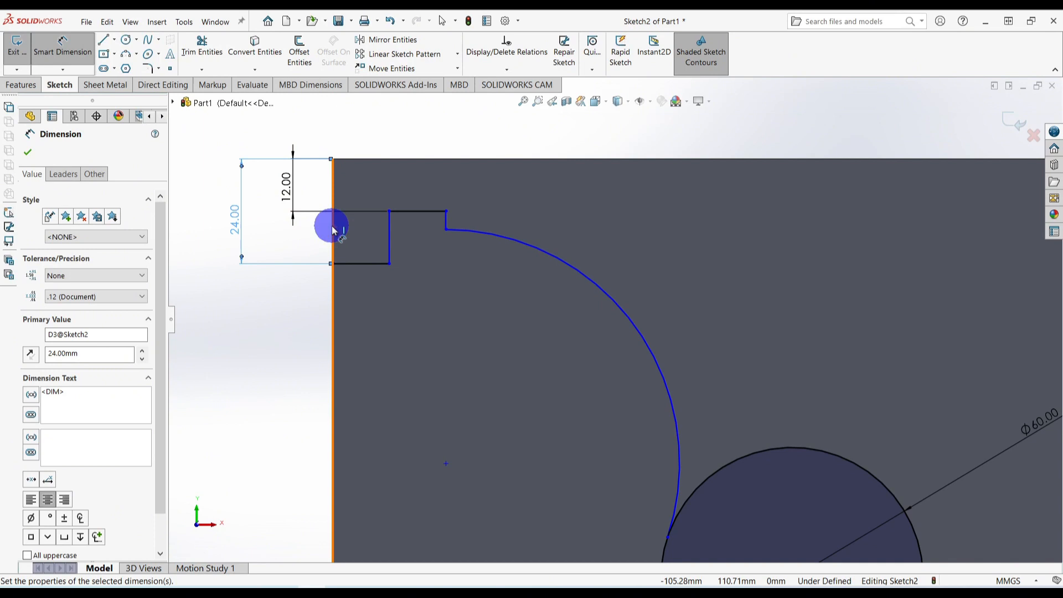
{"action": "left_click", "coordinate": [389, 225]}
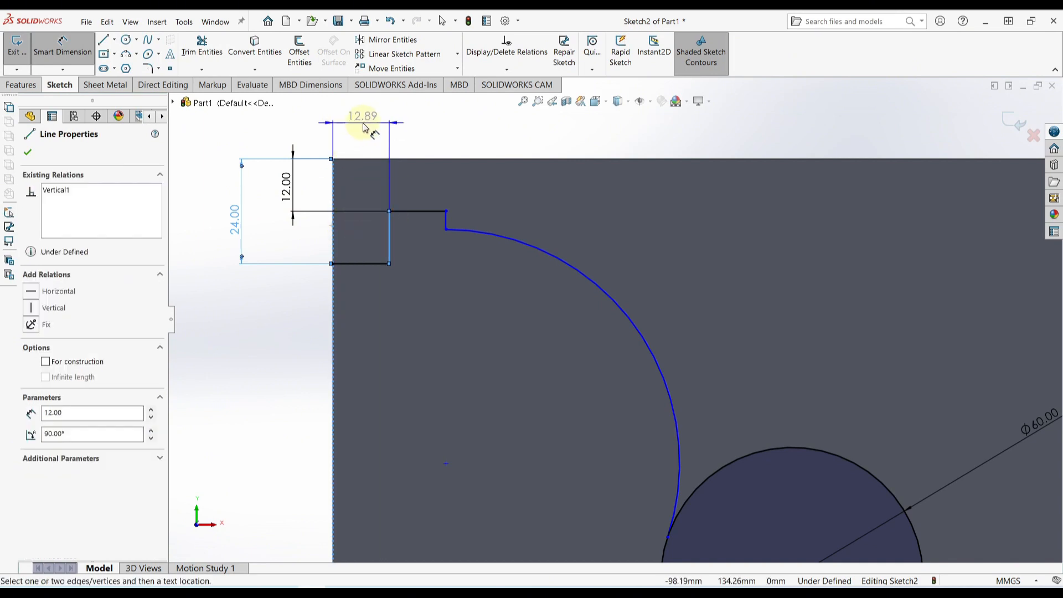
{"action": "left_click", "coordinate": [364, 128]}
{"action": "type", "text": "10"}
{"action": "key", "text": "Return"}
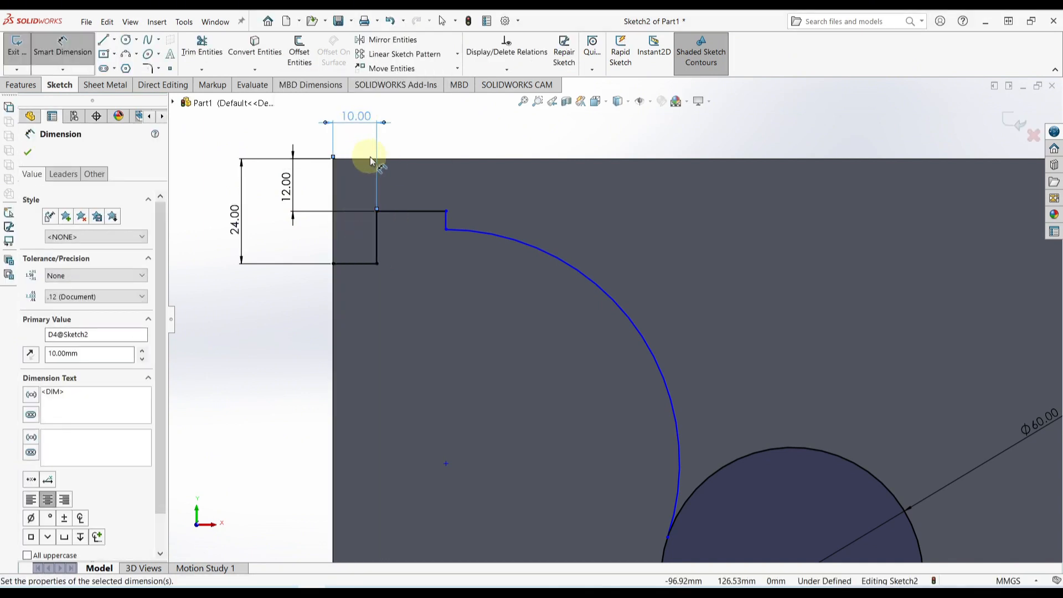
{"action": "key", "text": "Escape"}
{"action": "key", "text": "Escape"}
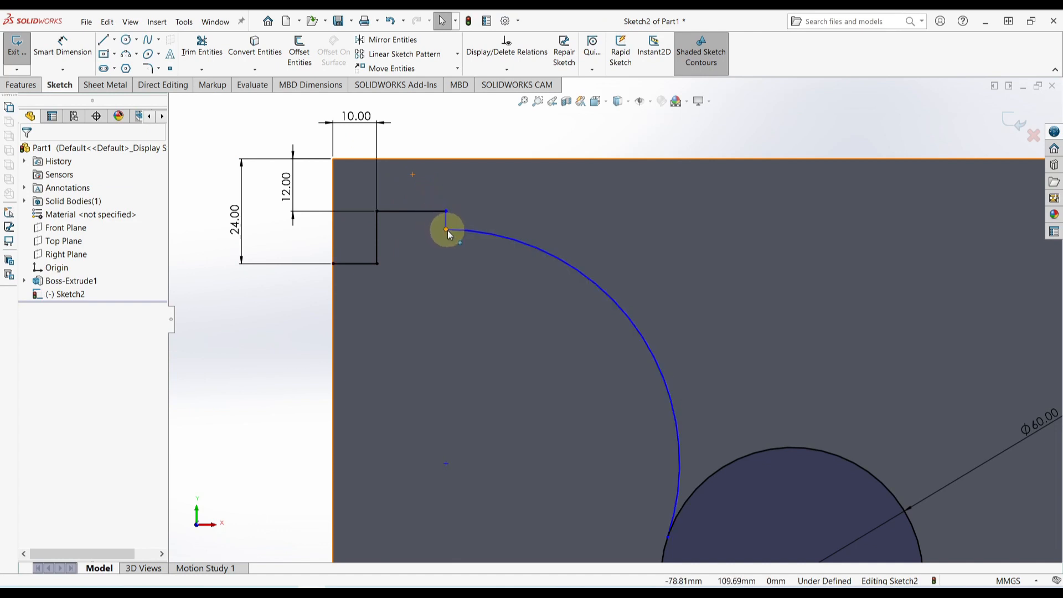
Align the arc's upper endpoint horizontally with the inner corner of the lower left segment
{"action": "left_click", "coordinate": [447, 232]}
{"action": "left_click", "coordinate": [377, 264], "text": "ctrl"}
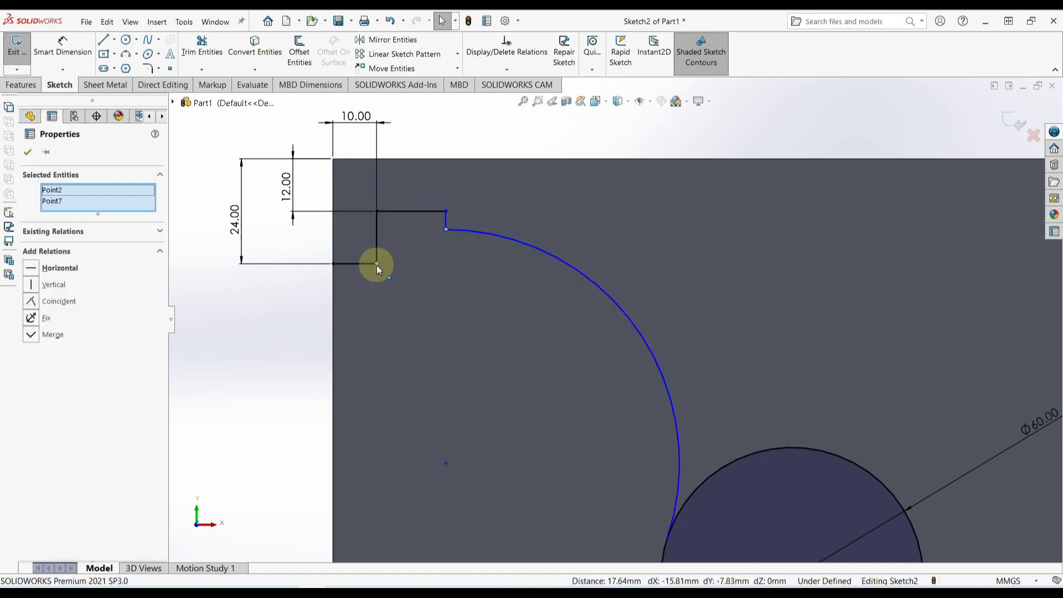
{"action": "left_click", "coordinate": [32, 269]}
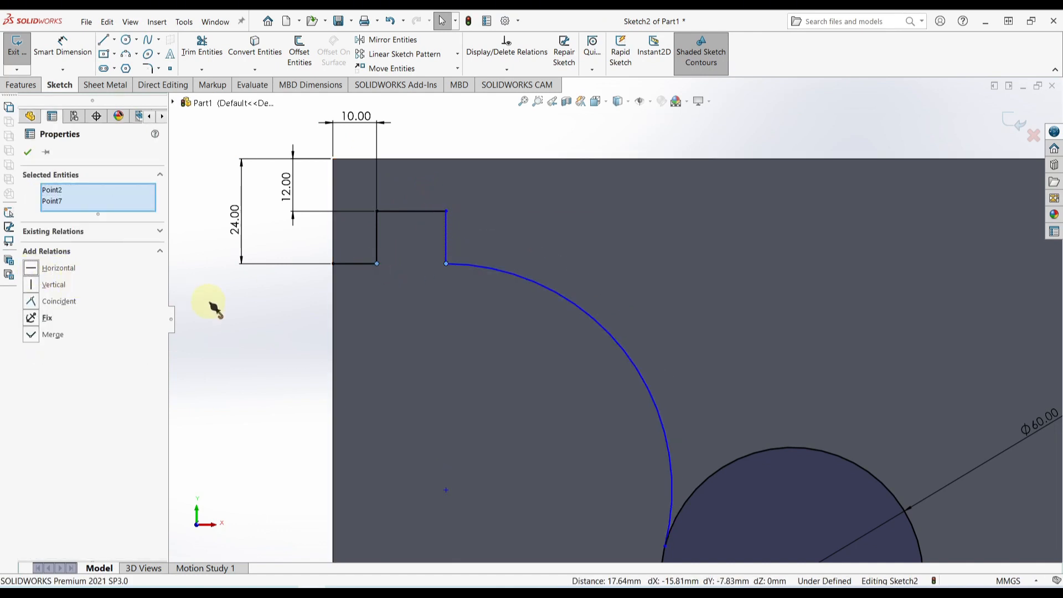
{"action": "key", "text": "Escape"}
Sketch a vertical centerline from the circle's centre up to the block's top edge
{"action": "key", "text": "f"}
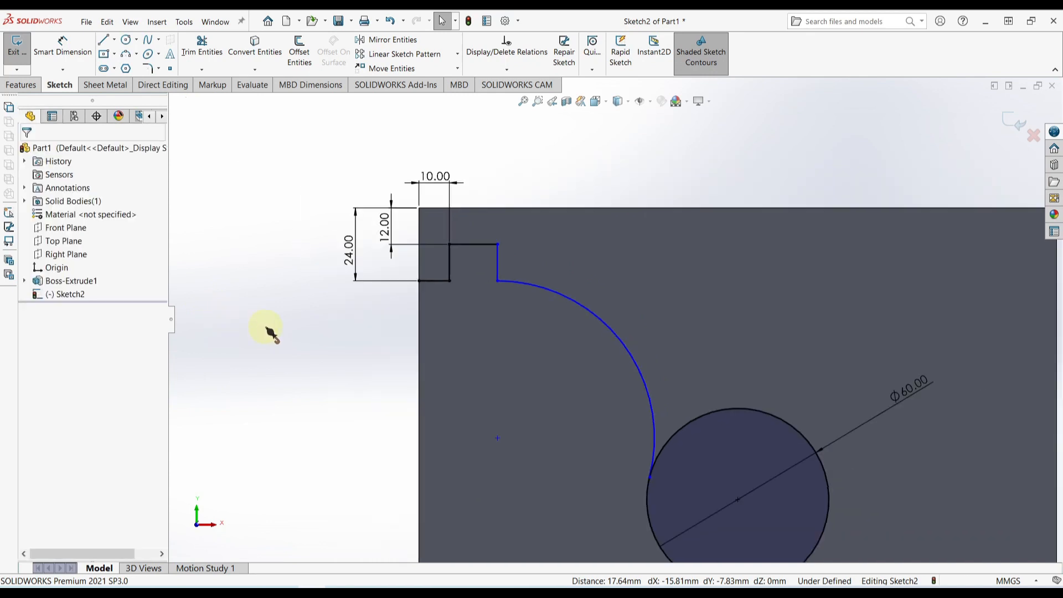
{"action": "left_click", "coordinate": [114, 40]}
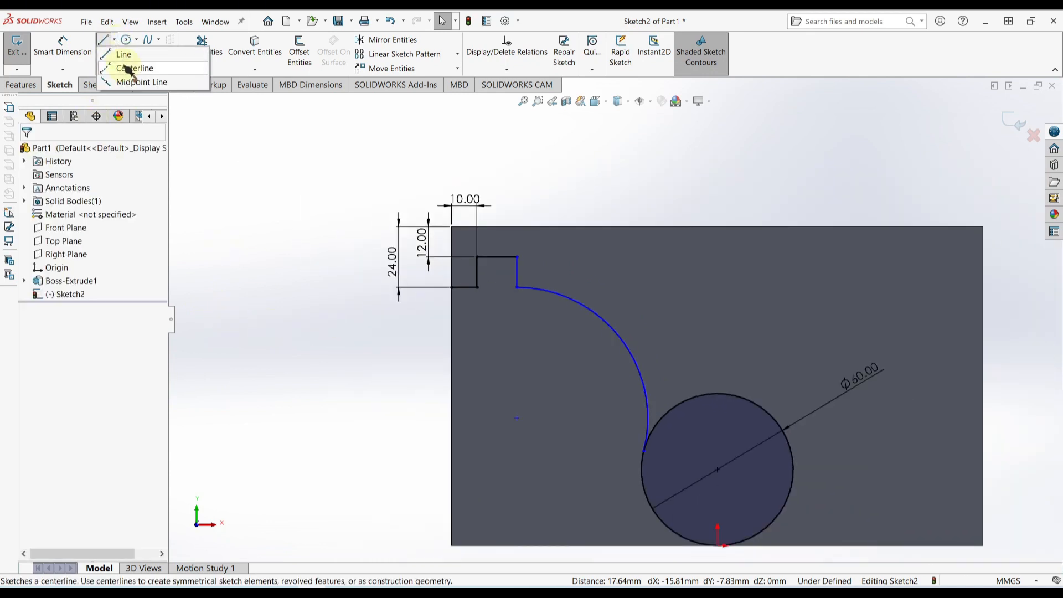
{"action": "left_click", "coordinate": [133, 69]}
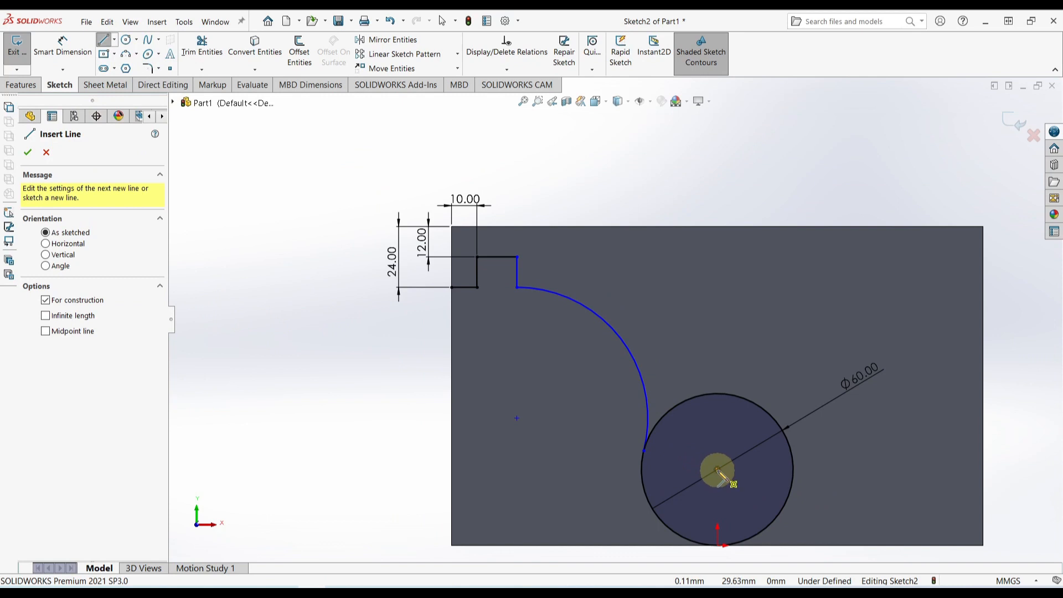
{"action": "left_click", "coordinate": [718, 471]}
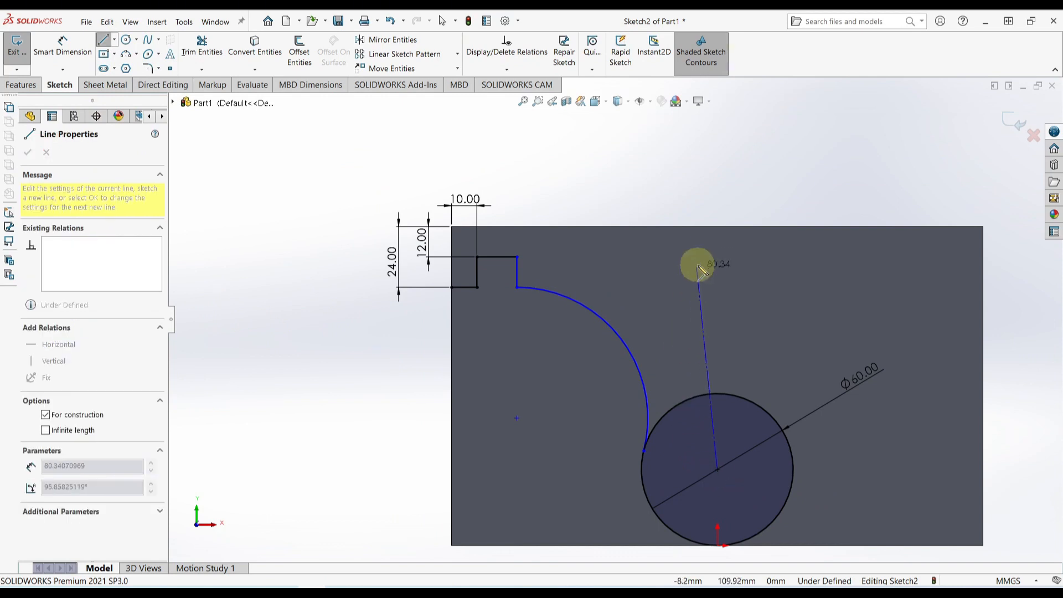
{"action": "left_click", "coordinate": [719, 227]}
{"action": "key", "text": "Escape"}
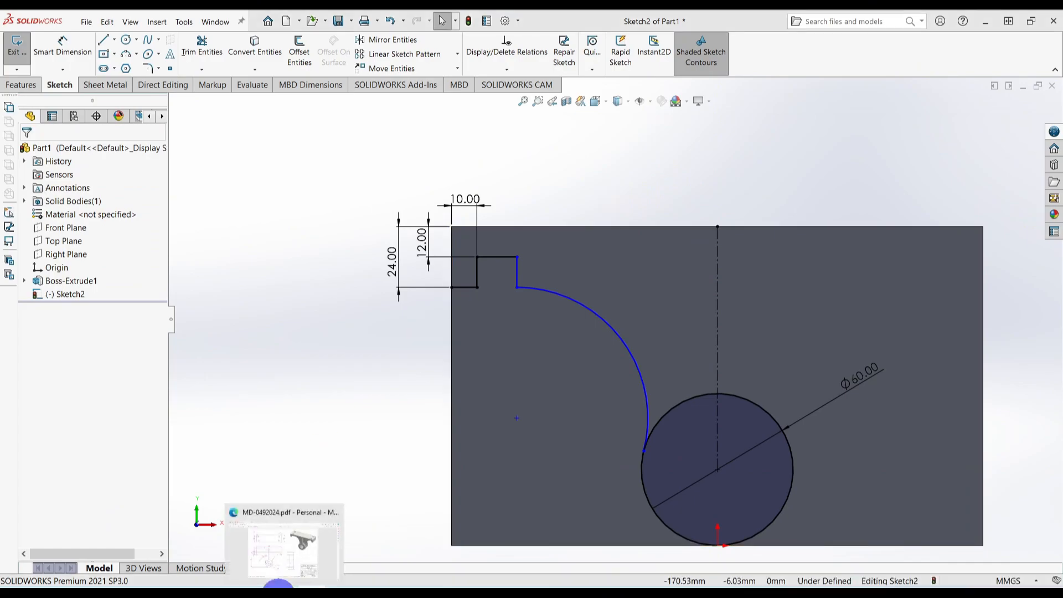
Consult the front view in MD-0492024.pdf, and back in SOLIDWORKS dimension the vertical segment above the arc 72 mm from the centerline
{"action": "left_click", "coordinate": [278, 585]}
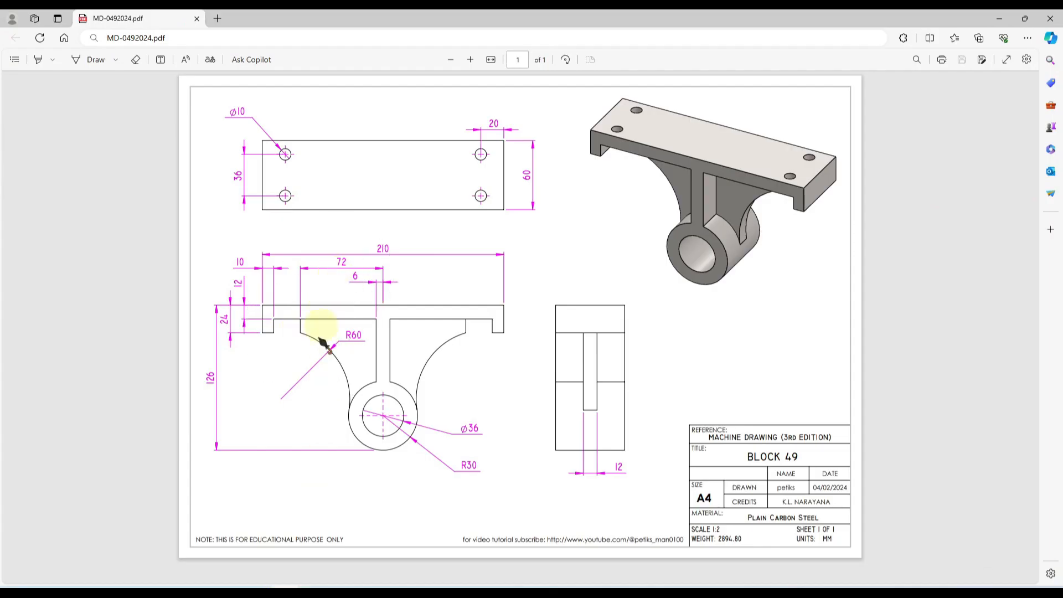
{"action": "left_click", "coordinate": [311, 583]}
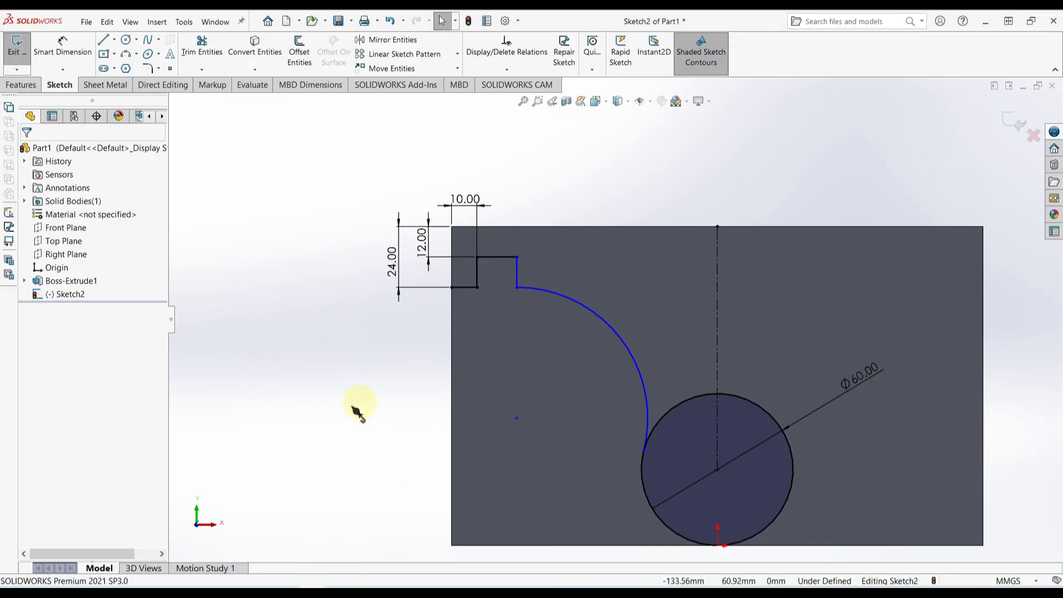
{"action": "right_click_drag", "start_coordinate": [303, 387], "coordinate": [315, 279]}
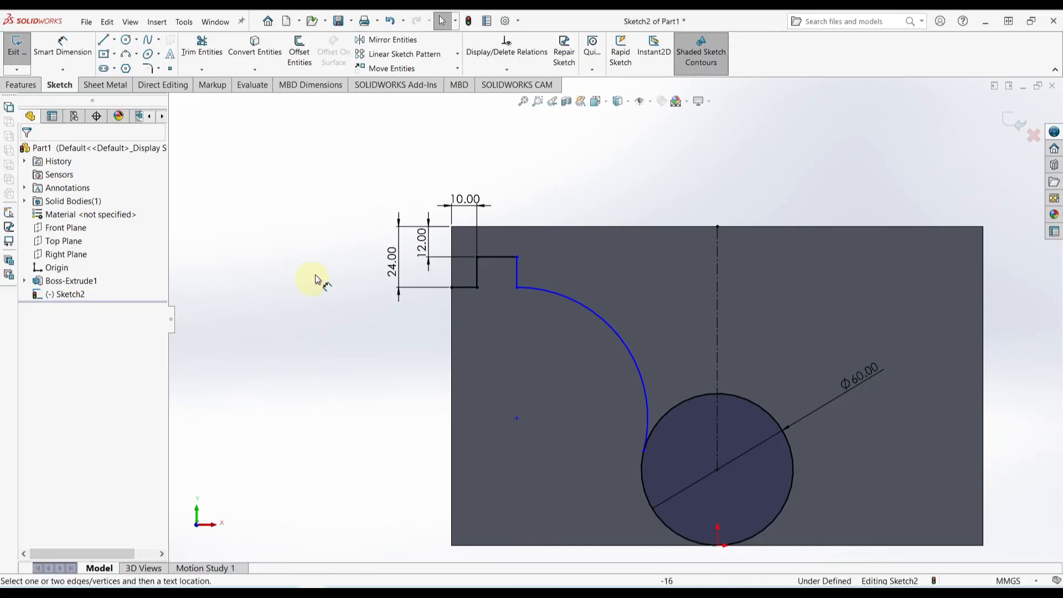
{"action": "left_click", "coordinate": [717, 240]}
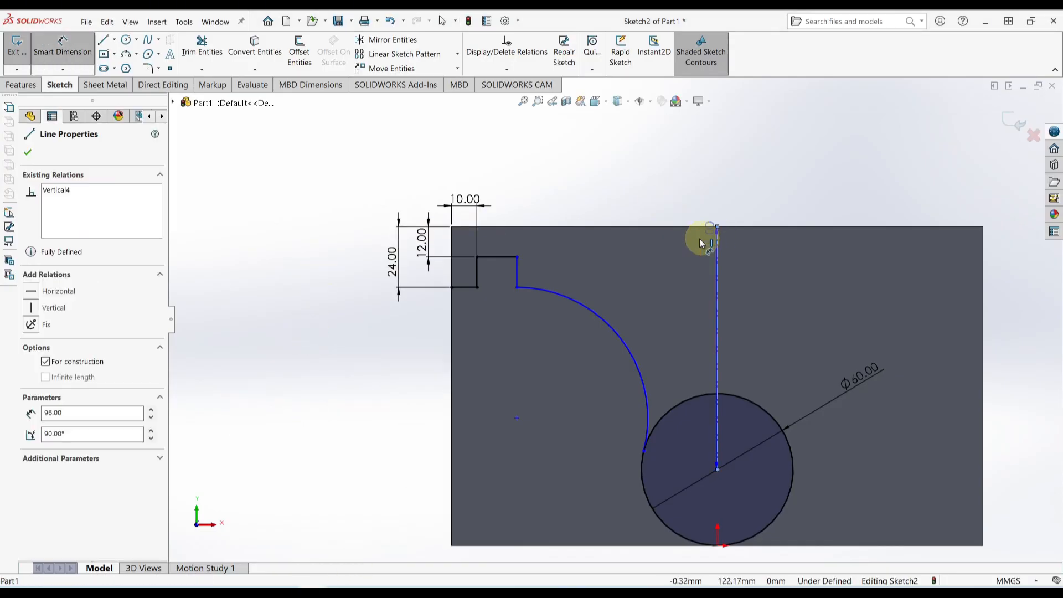
{"action": "left_click", "coordinate": [517, 262]}
{"action": "left_click", "coordinate": [605, 190]}
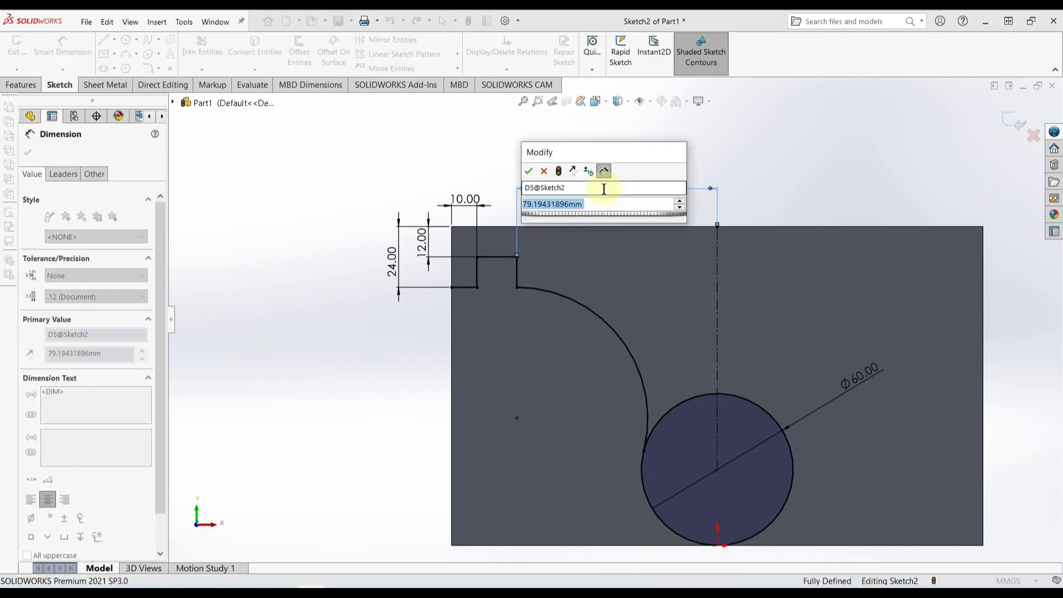
{"action": "type", "text": "72"}
{"action": "key", "text": "Return"}
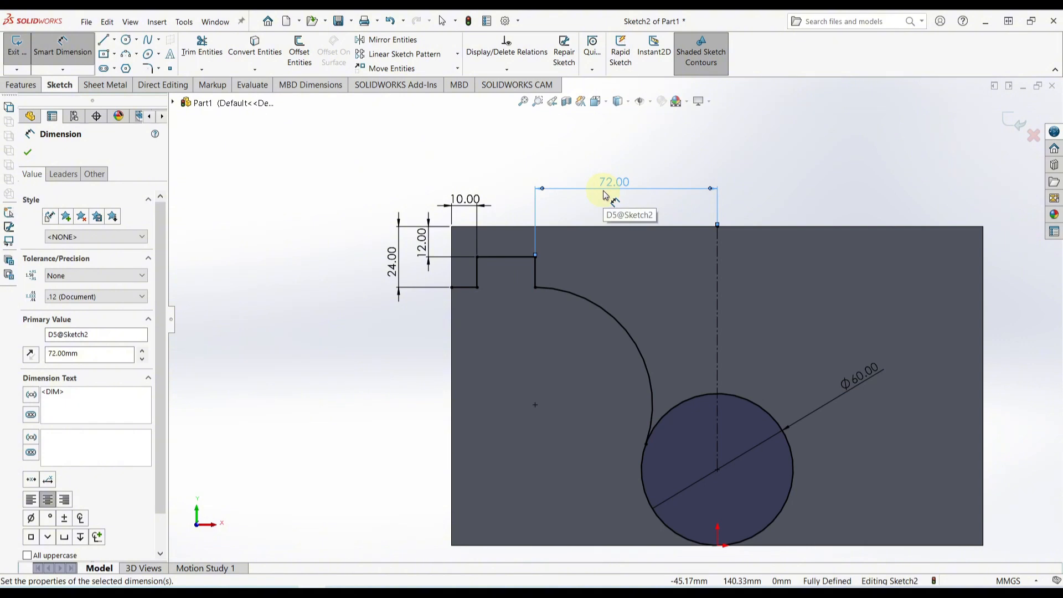
{"action": "scroll", "coordinate": [686, 339], "scroll_direction": "down", "scroll_amount": 2}
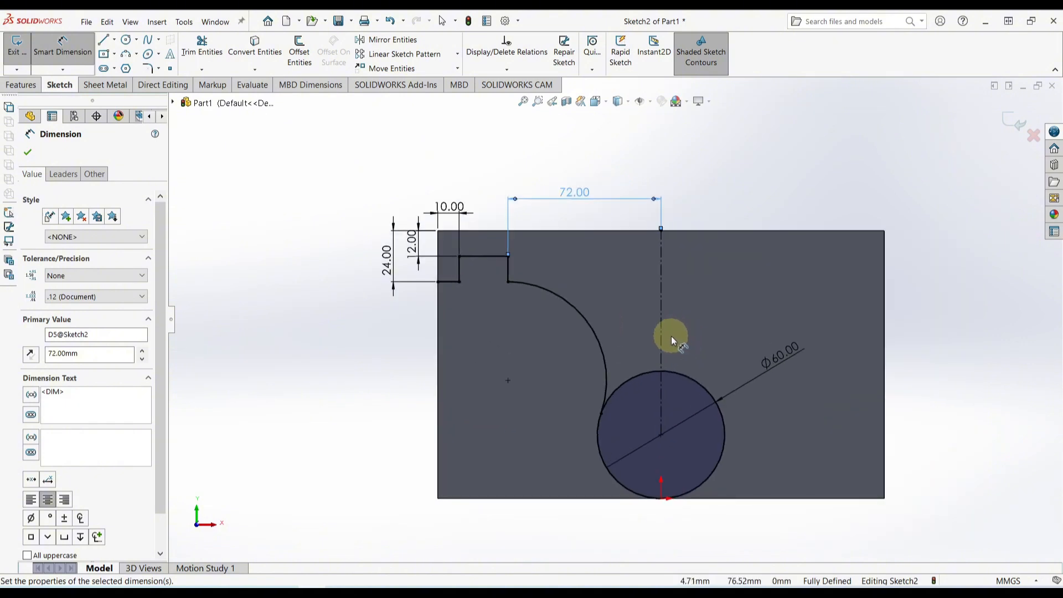
Replace the arc with a three-point arc of about 59 mm radius from the inner vertical segment's lower end to the circle's left side
{"action": "key", "text": "Escape"}
{"action": "left_click", "coordinate": [582, 314]}
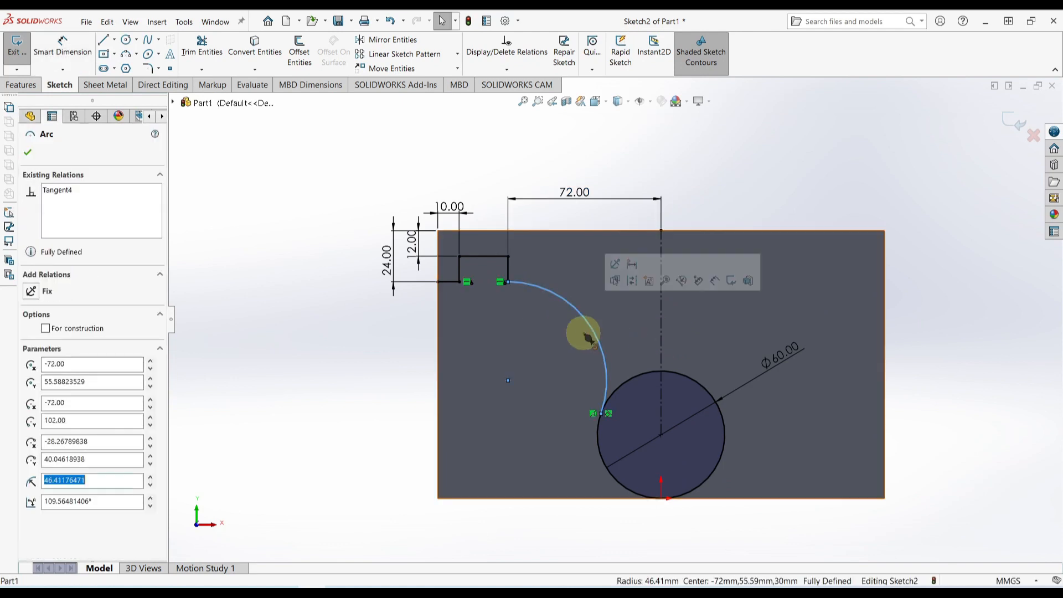
{"action": "key", "text": "Delete"}
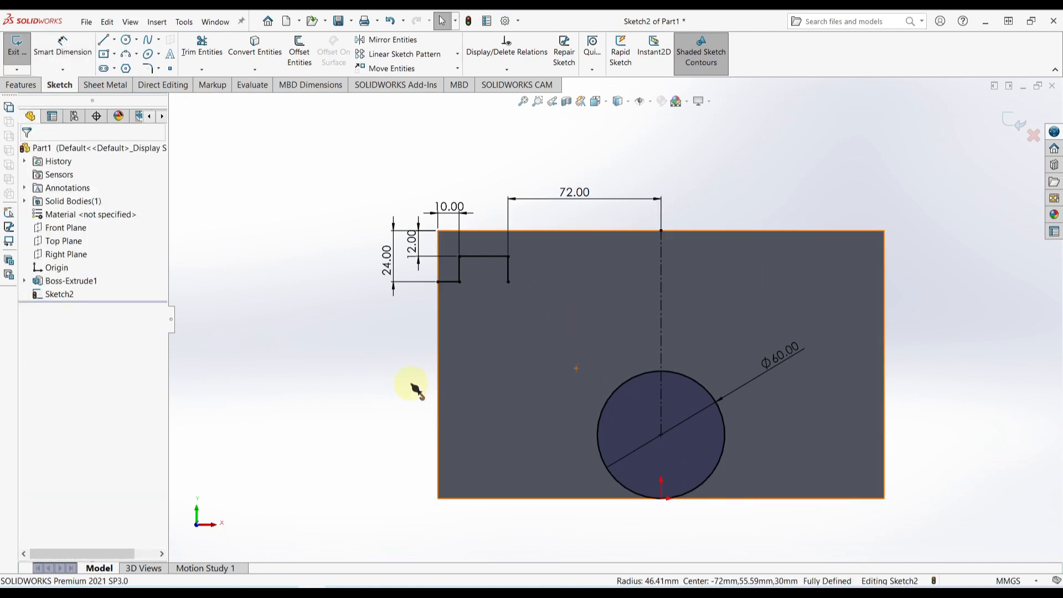
{"action": "left_click", "coordinate": [126, 54]}
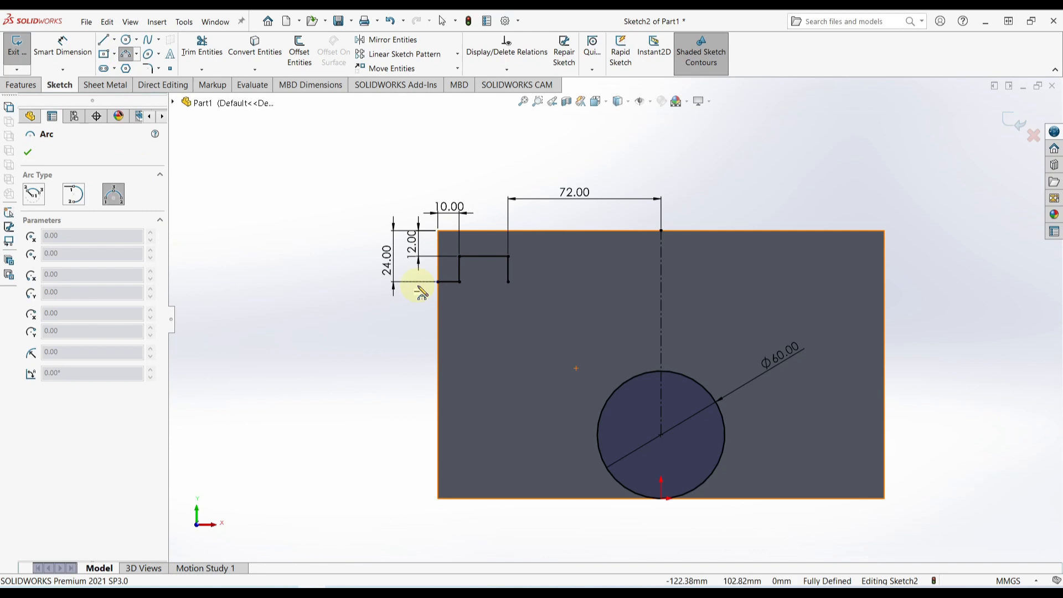
{"action": "left_click", "coordinate": [509, 283]}
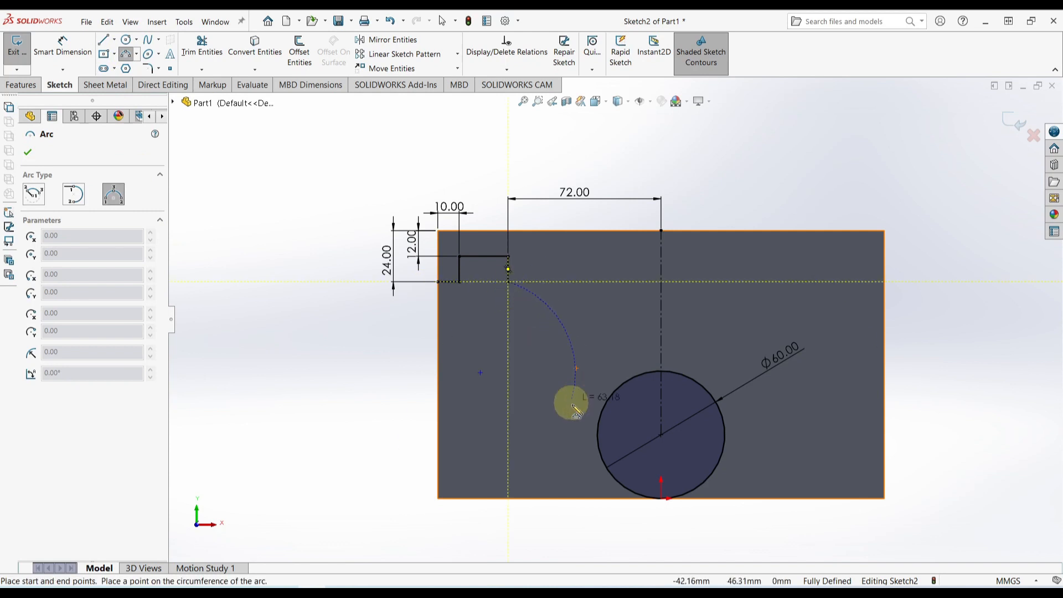
{"action": "left_click", "coordinate": [599, 429]}
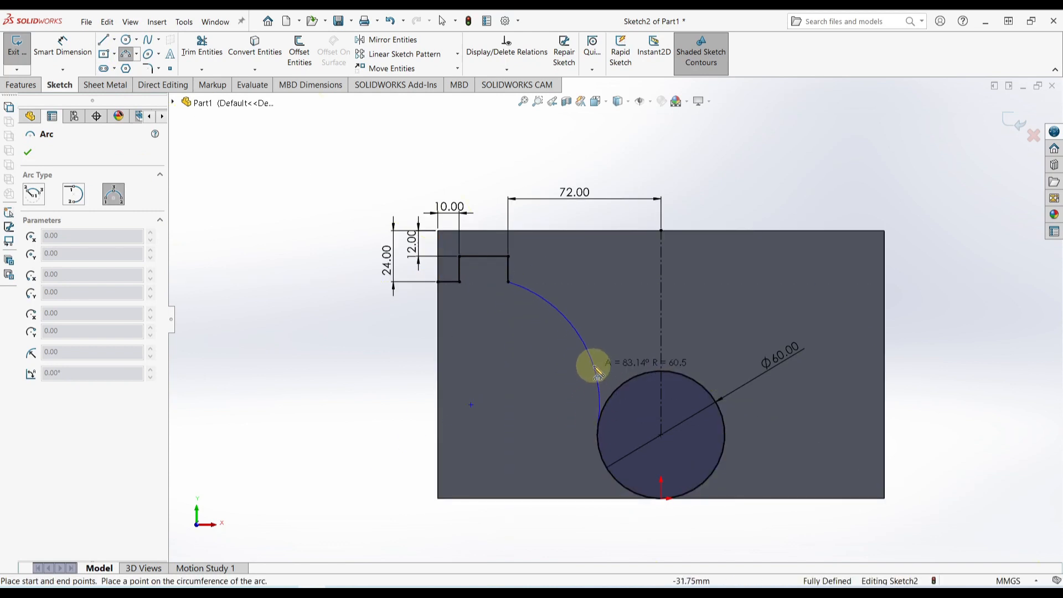
{"action": "key", "text": "Escape"}
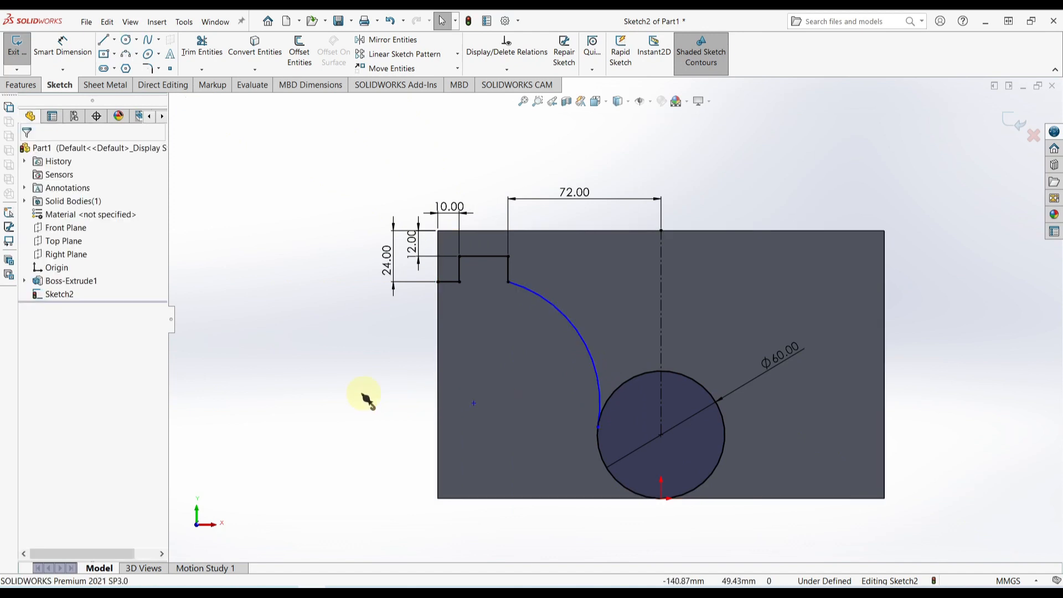
Dimension the new arc's radius as 60 mm and end dimensioning
{"action": "right_click_drag", "start_coordinate": [356, 382], "coordinate": [359, 299]}
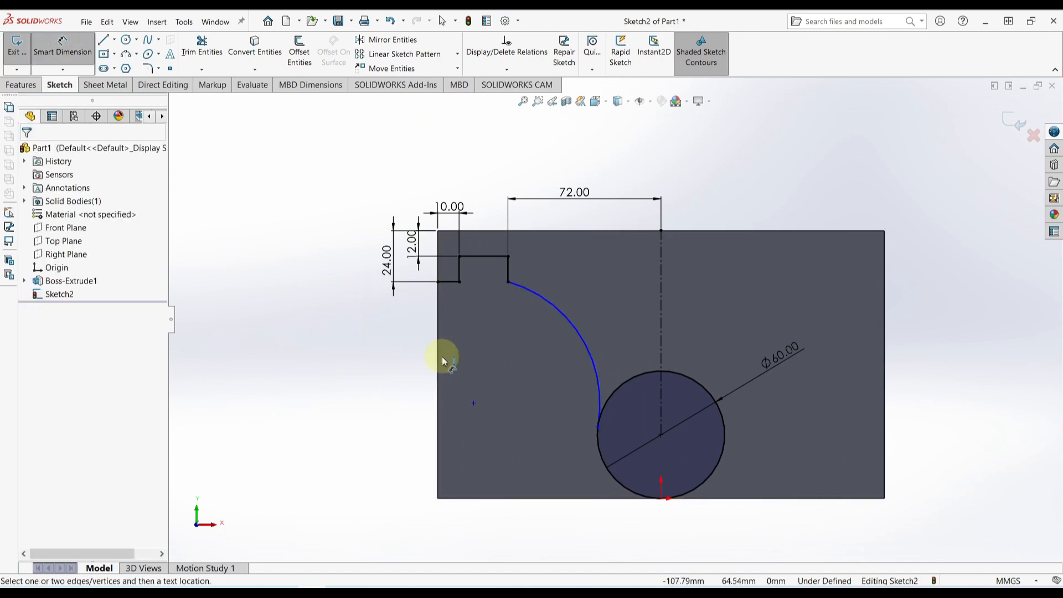
{"action": "left_click", "coordinate": [566, 315]}
{"action": "left_click", "coordinate": [612, 296]}
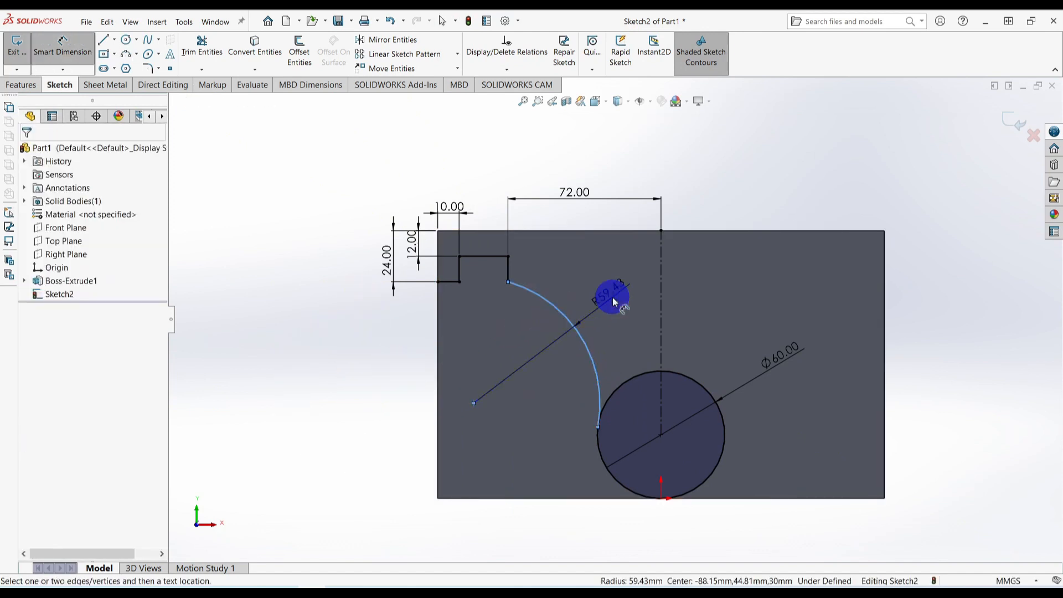
{"action": "type", "text": "60"}
{"action": "key", "text": "Return"}
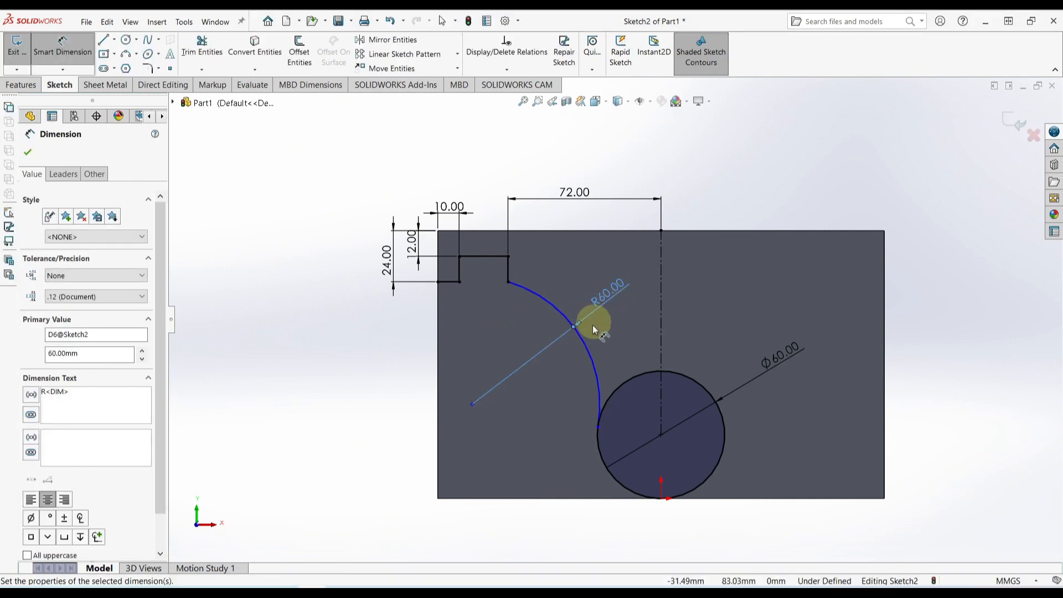
{"action": "key", "text": "Escape"}
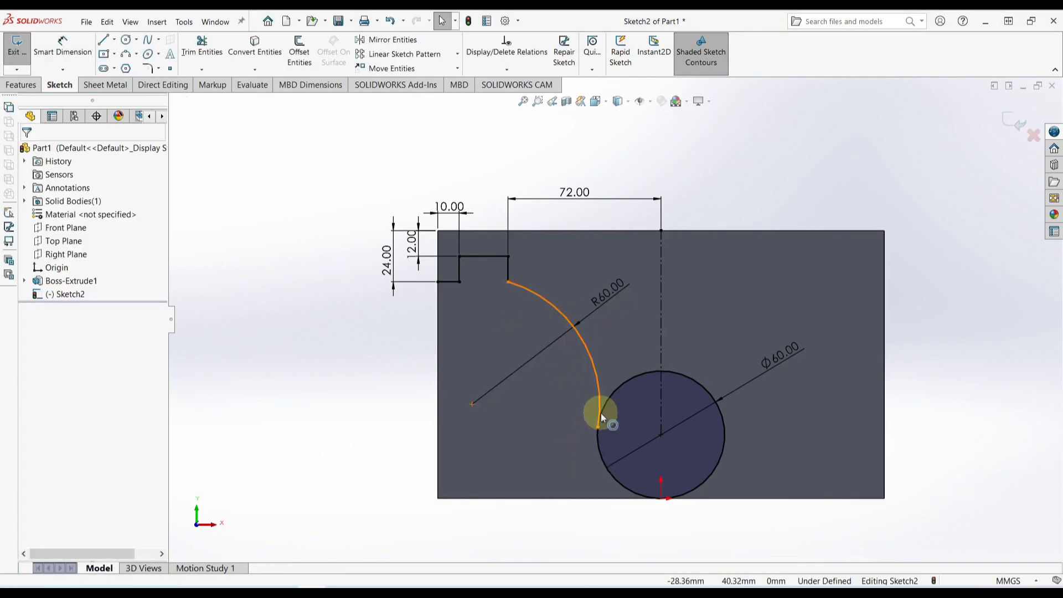
Make the R60 arc tangent to the 60 mm circle
{"action": "left_click", "coordinate": [598, 413]}
{"action": "left_click", "coordinate": [616, 391], "text": "ctrl"}
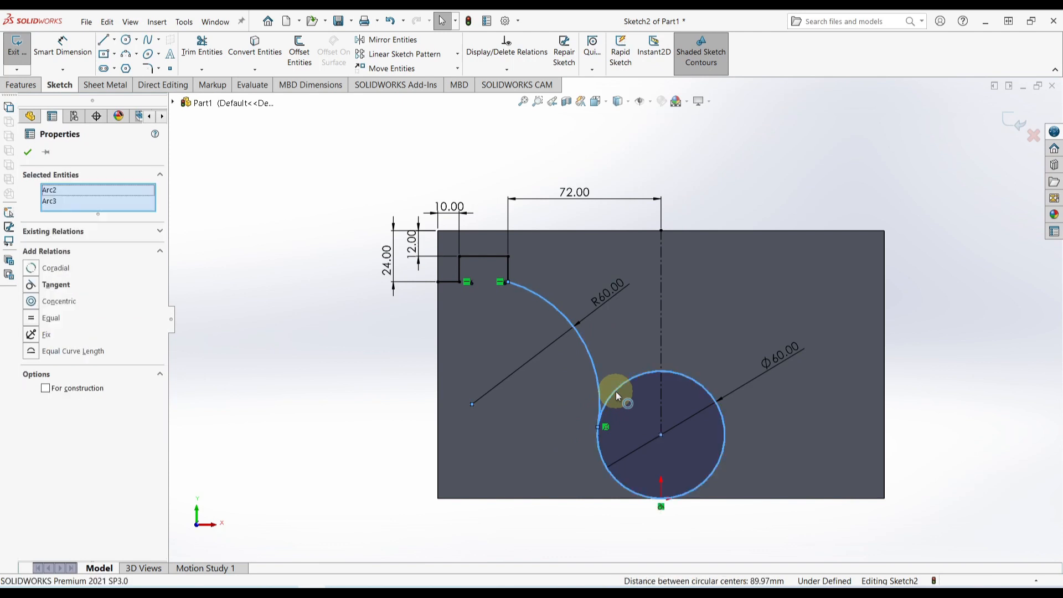
{"action": "left_click", "coordinate": [32, 285]}
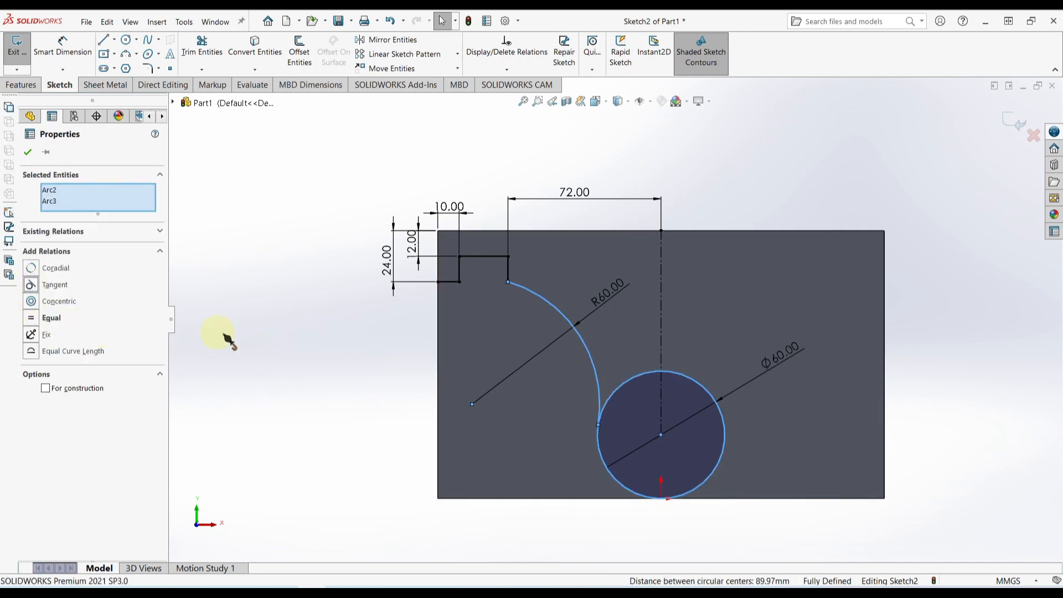
{"action": "left_click", "coordinate": [311, 348]}
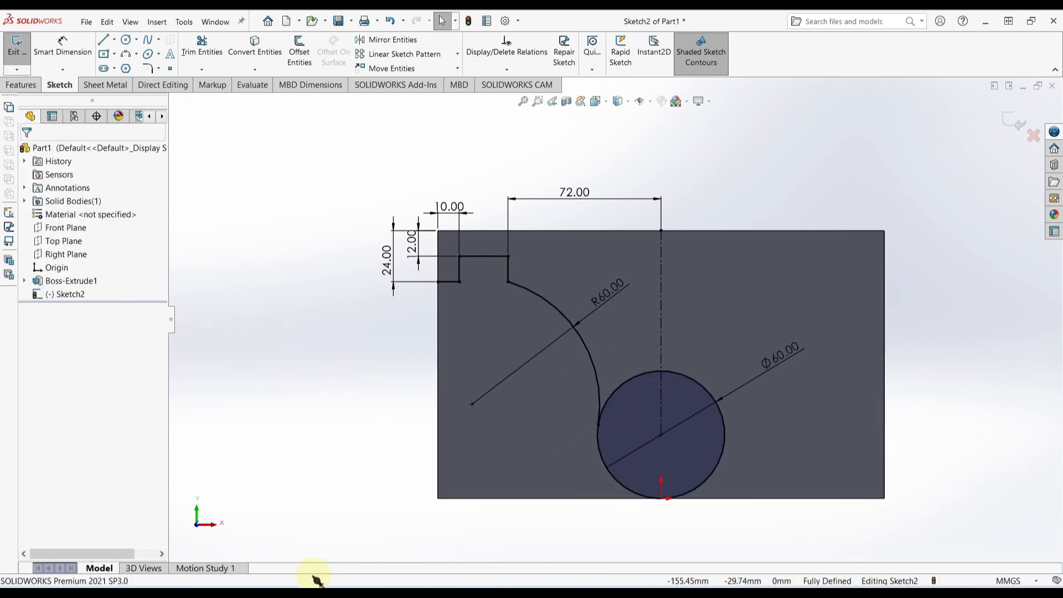
Check the drawing, then sketch lines from the profile's outer left endpoint down to the block's lower left corner and across to the origin
{"action": "left_click", "coordinate": [282, 582]}
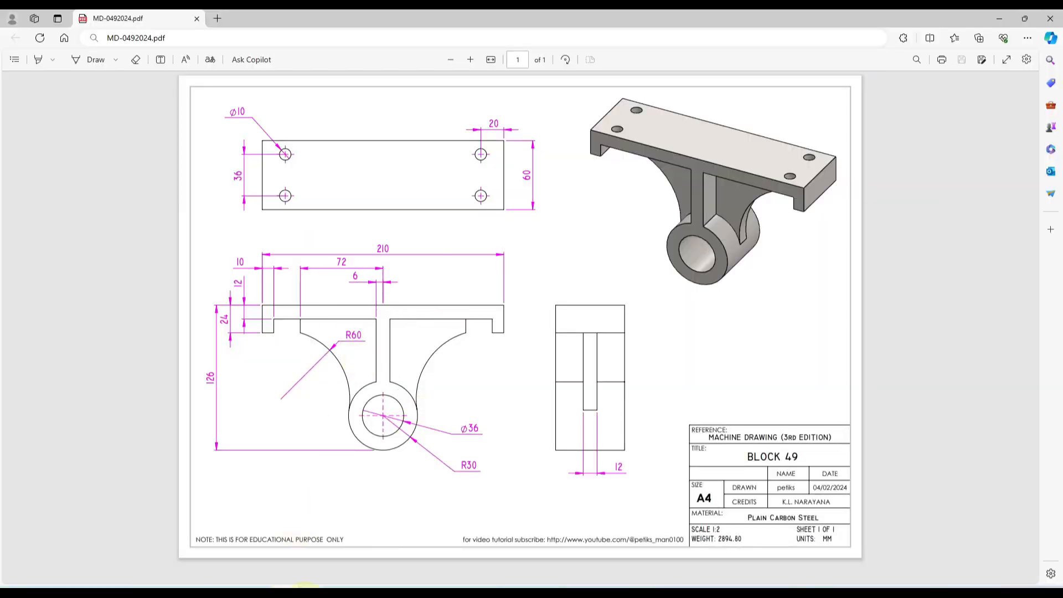
{"action": "left_click", "coordinate": [304, 586]}
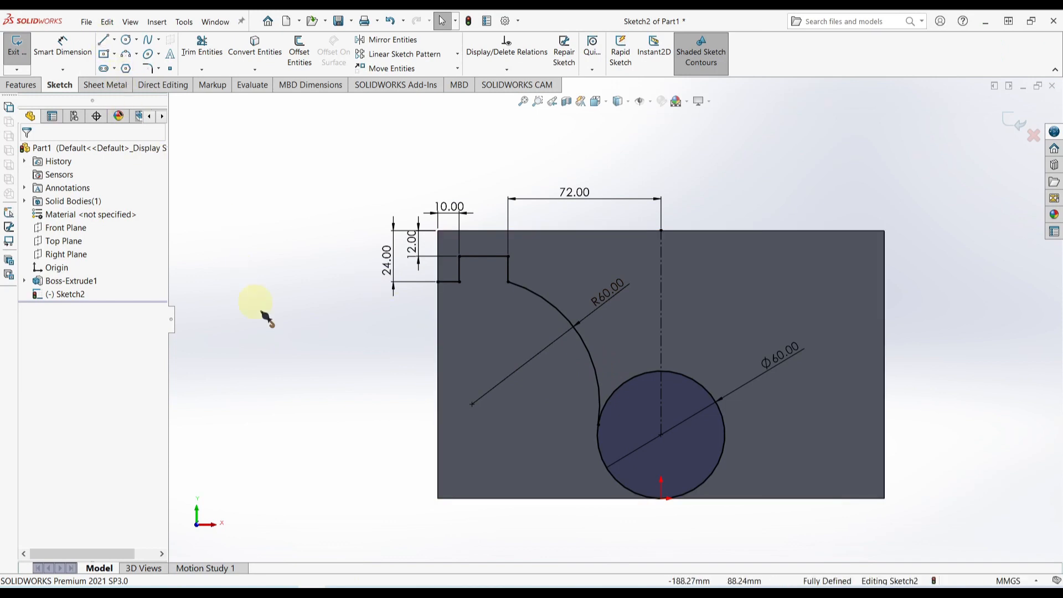
{"action": "right_click_drag", "start_coordinate": [262, 313], "coordinate": [209, 326]}
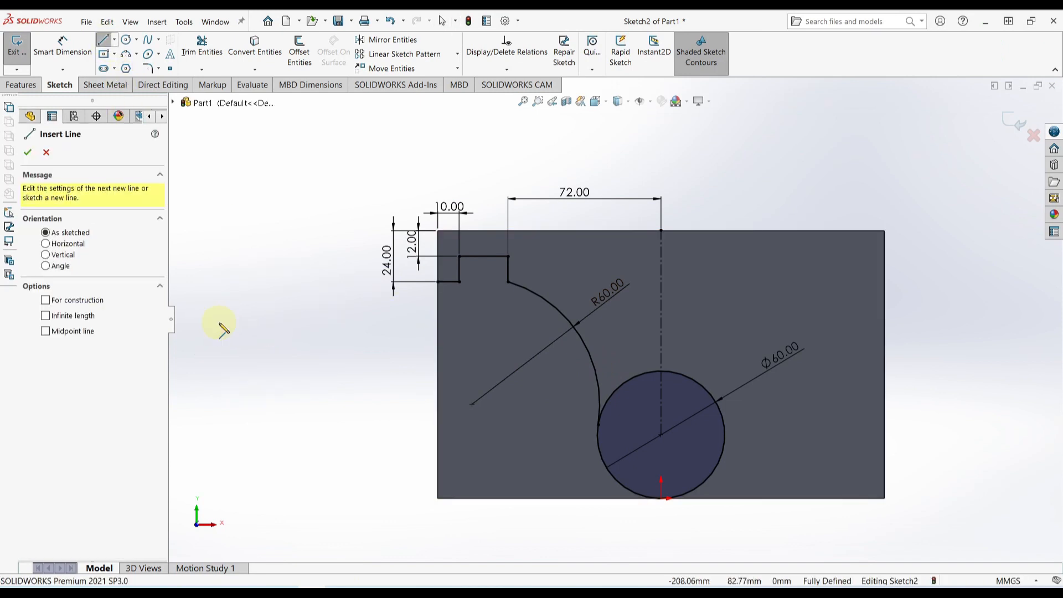
{"action": "left_click", "coordinate": [438, 283]}
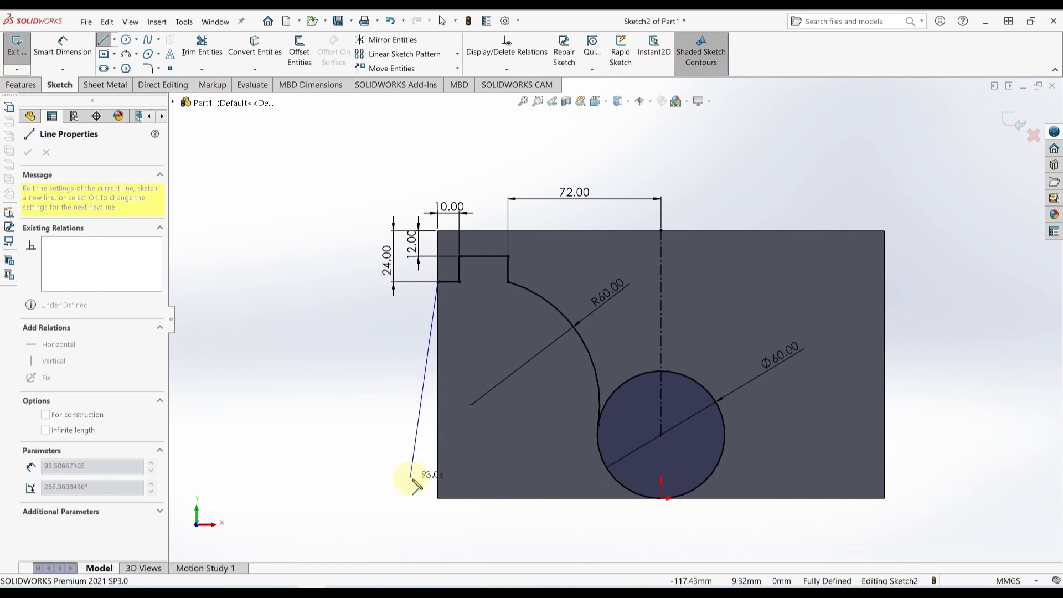
{"action": "left_click", "coordinate": [438, 499]}
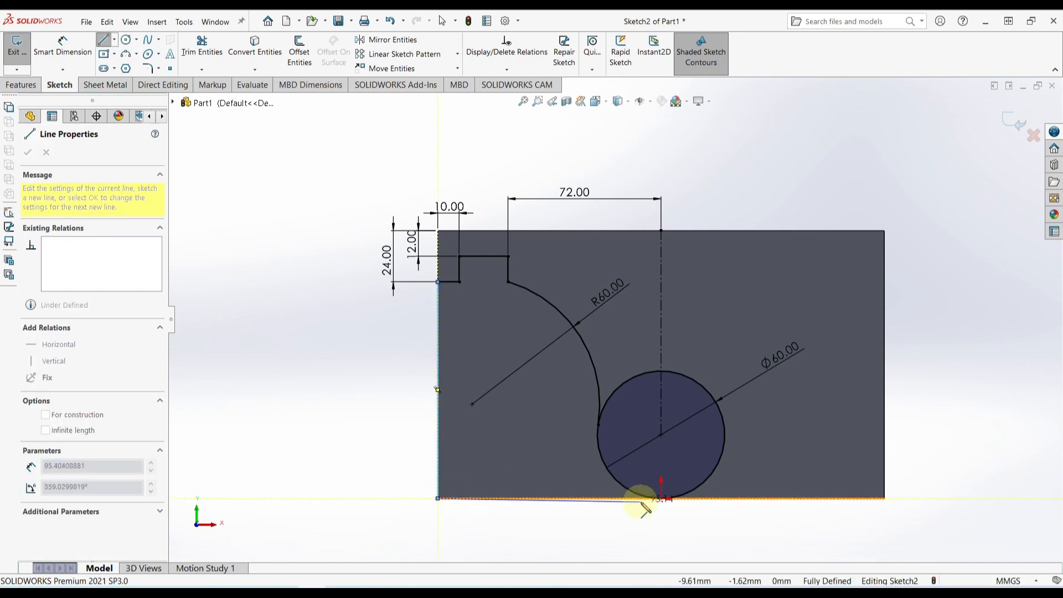
{"action": "left_click", "coordinate": [661, 498]}
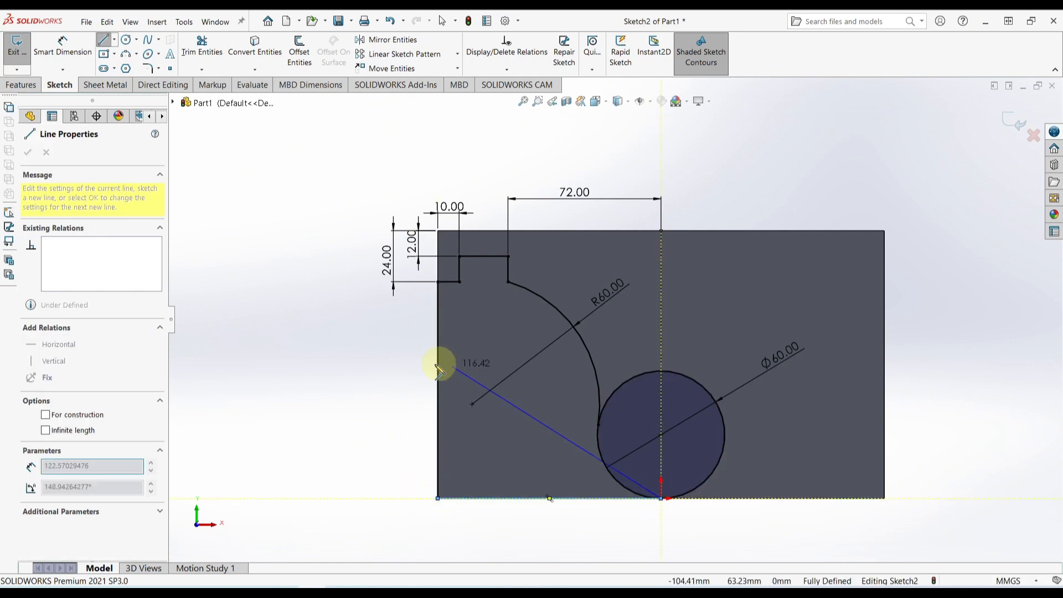
{"action": "key", "text": "Escape"}
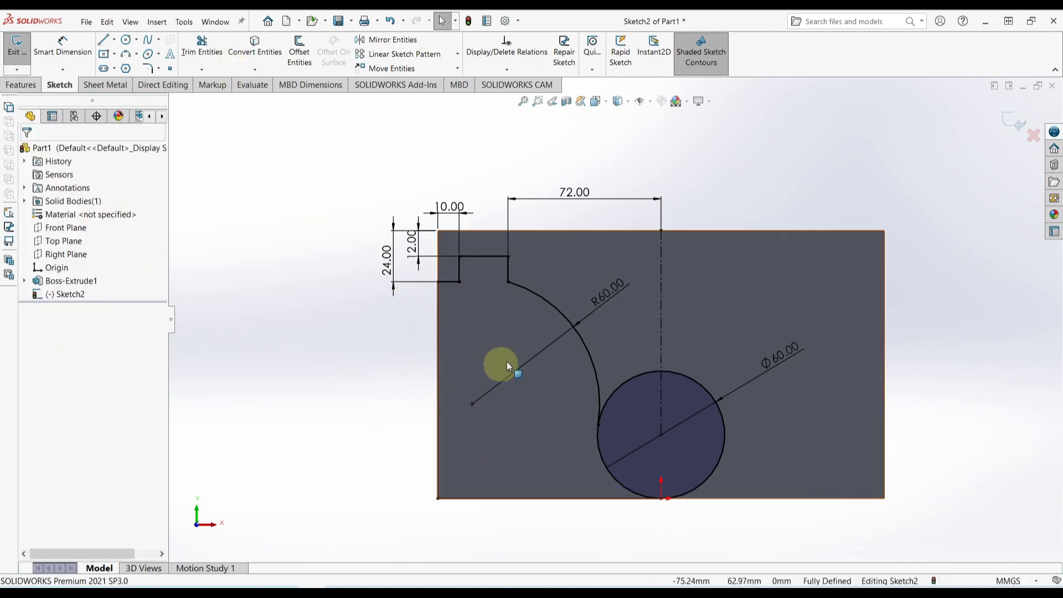
Mirror the left profile's six lines and the R60 arc about the vertical centerline, keeping the originals
{"action": "left_click", "coordinate": [361, 43]}
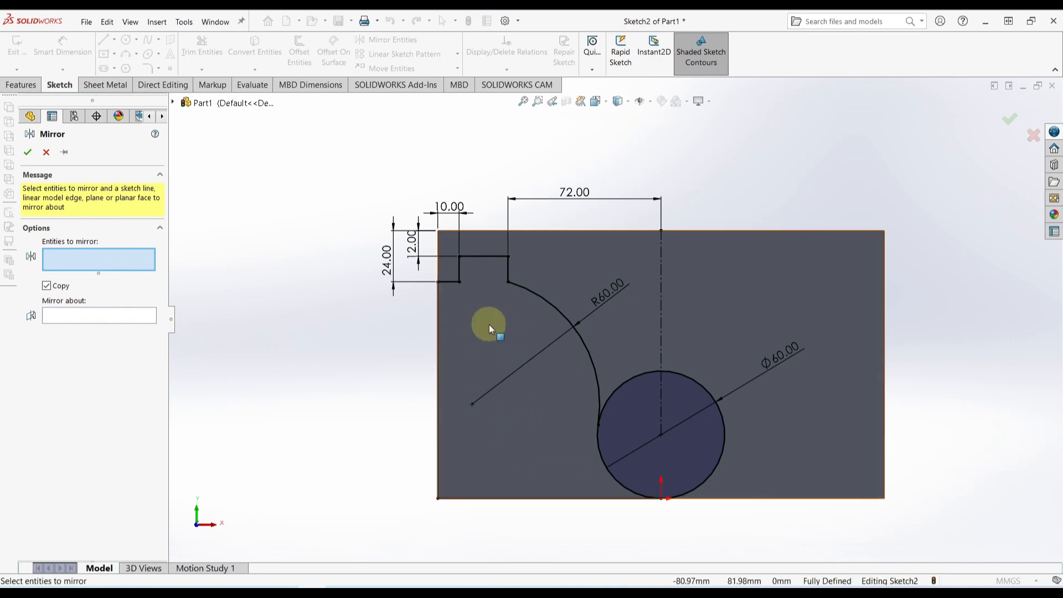
{"action": "left_click", "coordinate": [460, 267]}
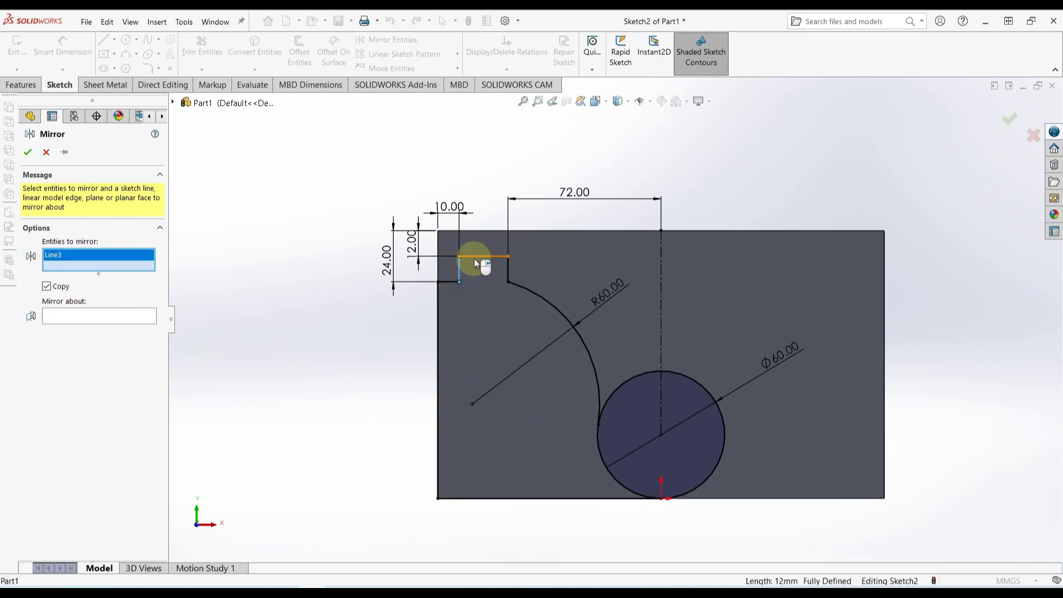
{"action": "left_click", "coordinate": [476, 256]}
{"action": "left_click", "coordinate": [450, 282]}
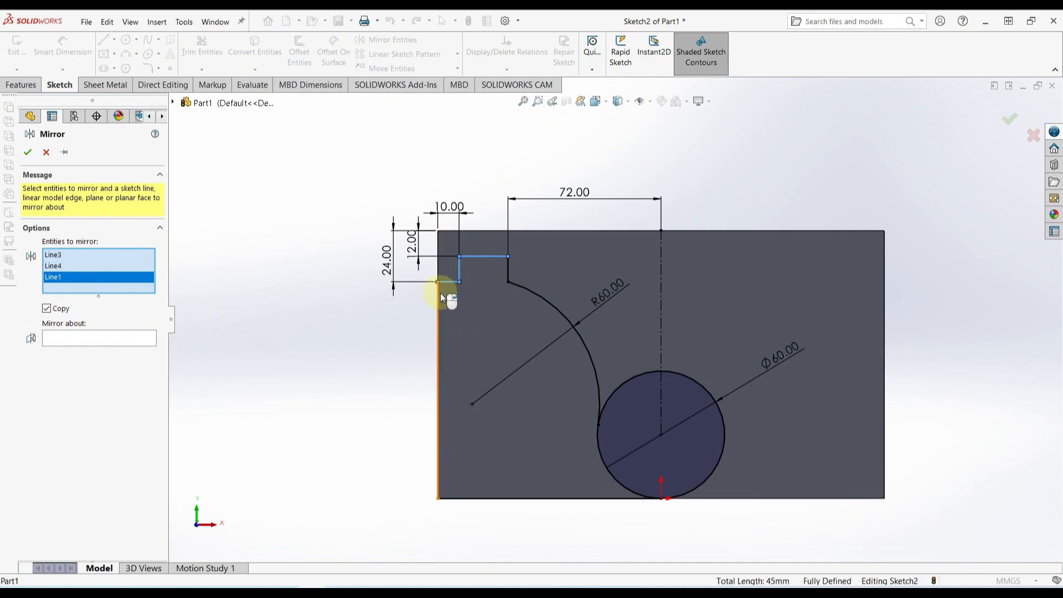
{"action": "left_click", "coordinate": [438, 293]}
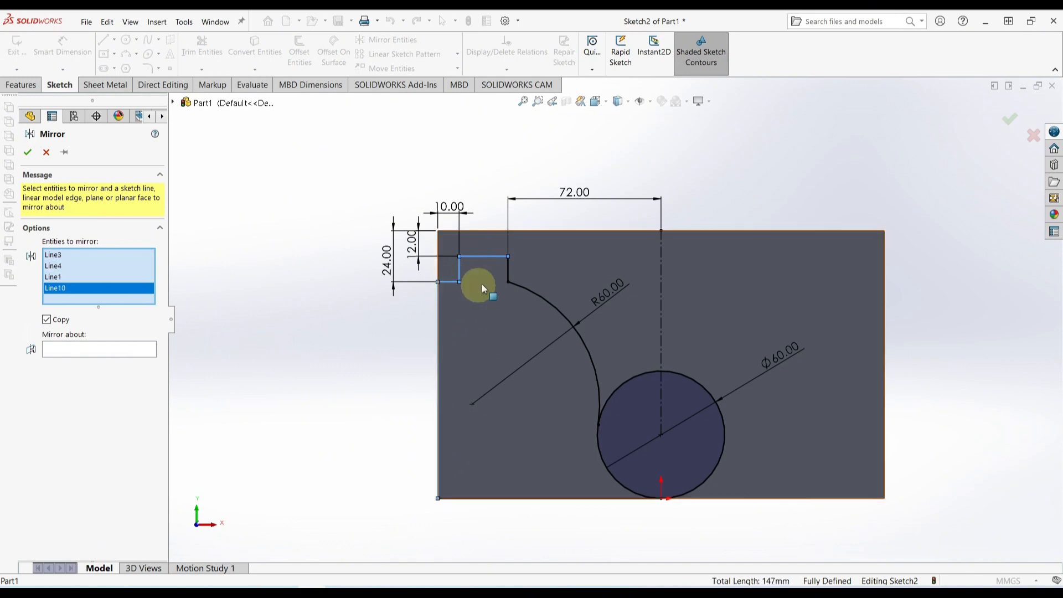
{"action": "left_click", "coordinate": [510, 270]}
{"action": "left_click", "coordinate": [548, 299]}
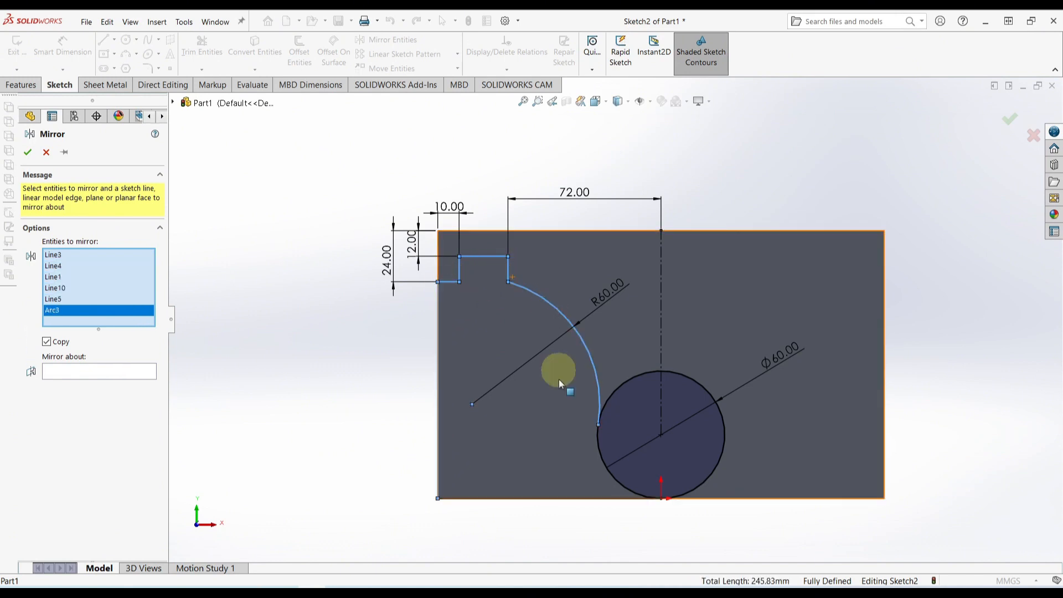
{"action": "left_click", "coordinate": [587, 499]}
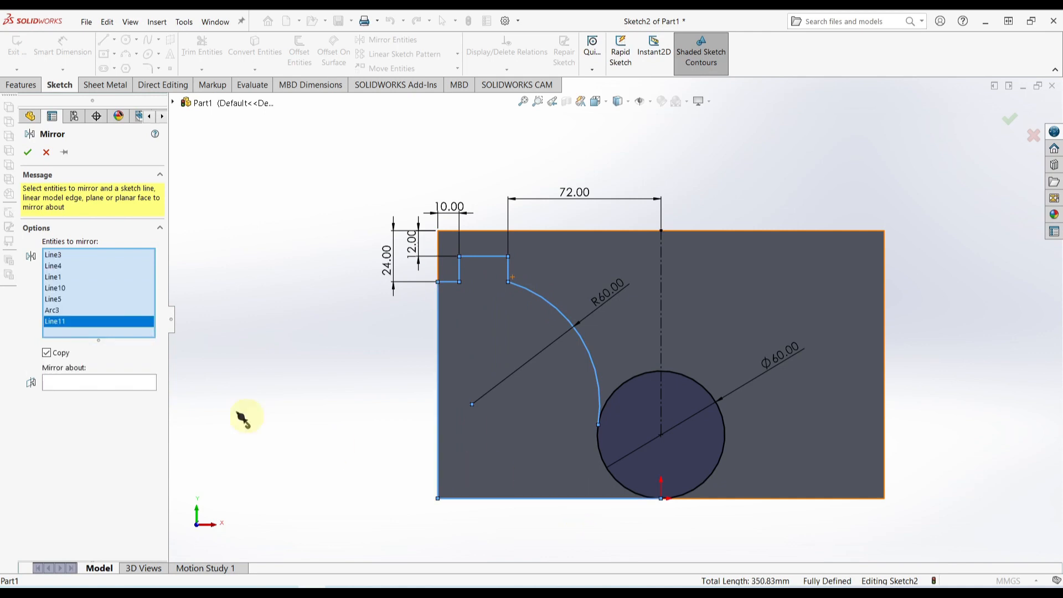
{"action": "left_click", "coordinate": [134, 387]}
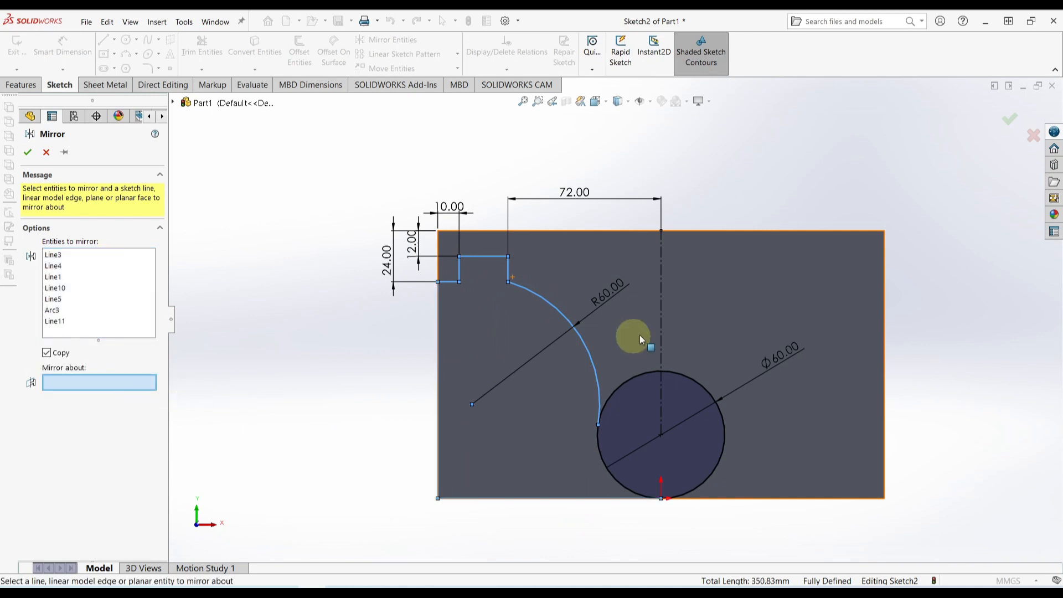
{"action": "left_click", "coordinate": [661, 270]}
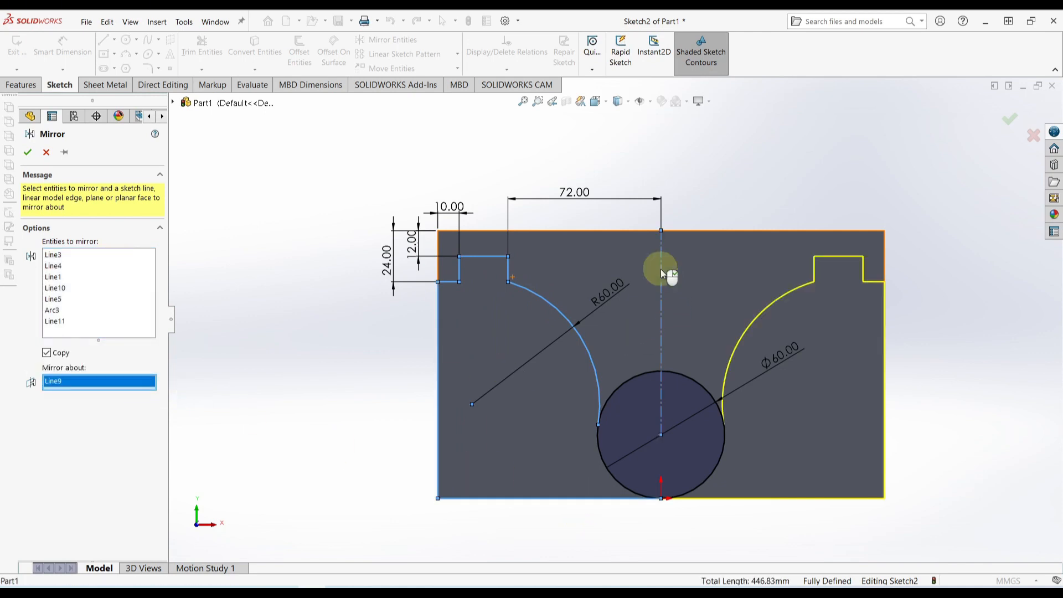
{"action": "left_click", "coordinate": [28, 153]}
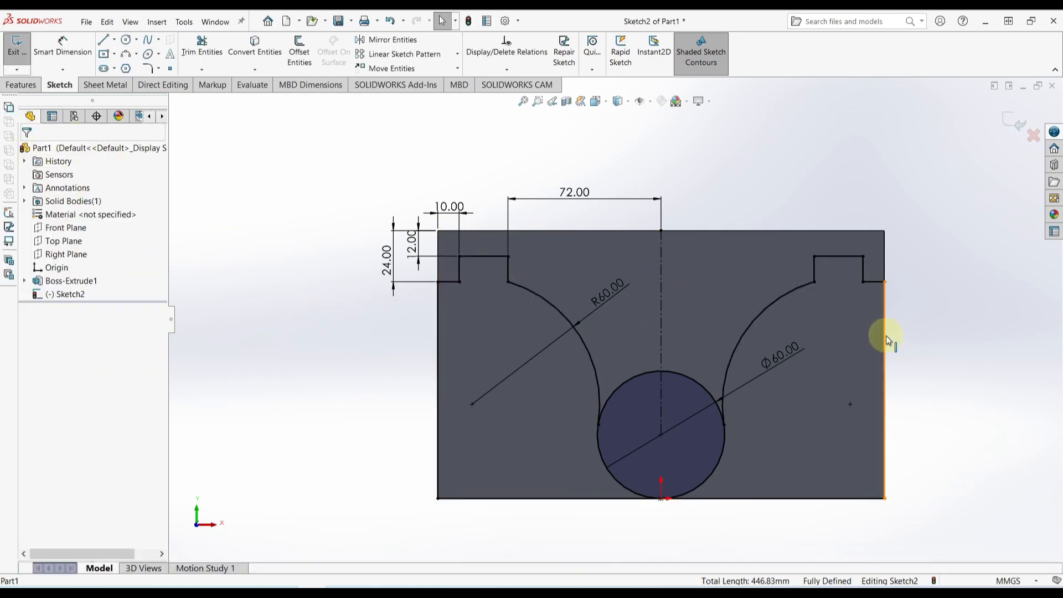
Extrude-cut the two closed side regions of the sketch through the block with the Up To Next end condition
{"action": "left_click", "coordinate": [19, 86]}
{"action": "left_click", "coordinate": [197, 55]}
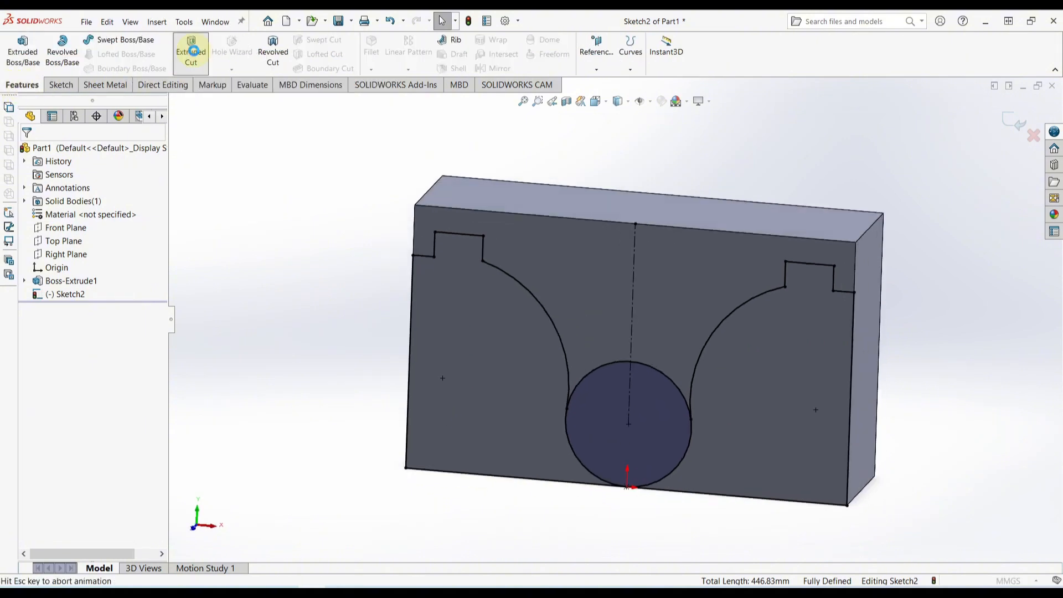
{"action": "left_click", "coordinate": [415, 305]}
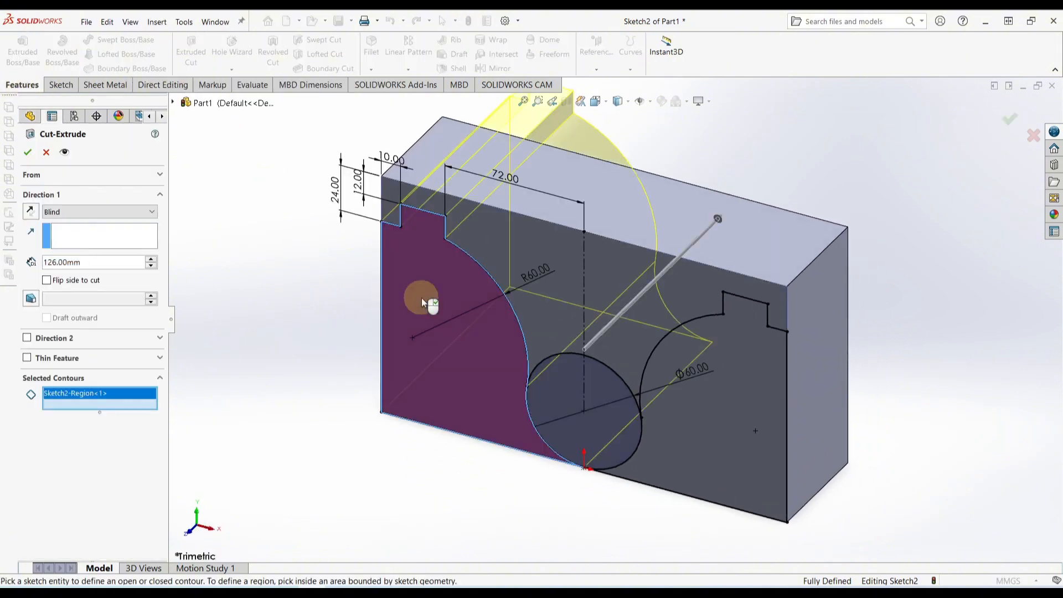
{"action": "left_click", "coordinate": [695, 411]}
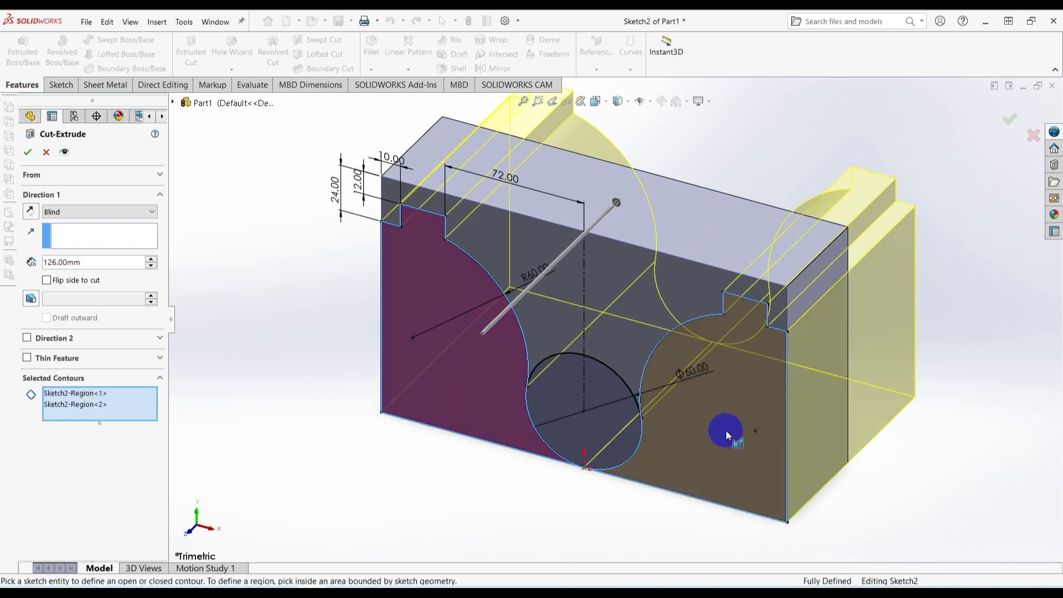
{"action": "left_click", "coordinate": [136, 216]}
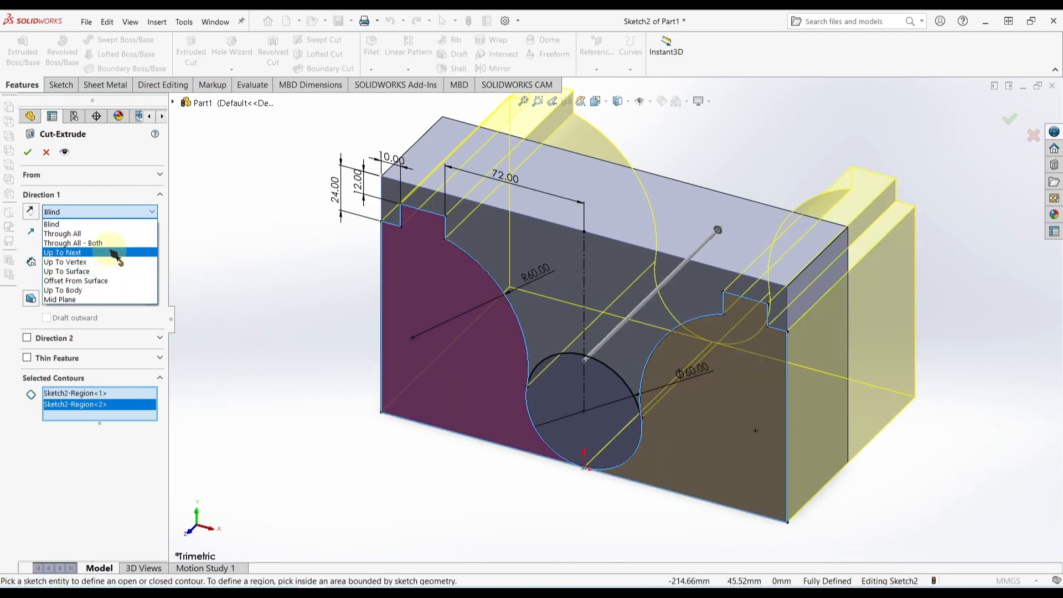
{"action": "left_click", "coordinate": [116, 254]}
{"action": "left_click", "coordinate": [28, 153]}
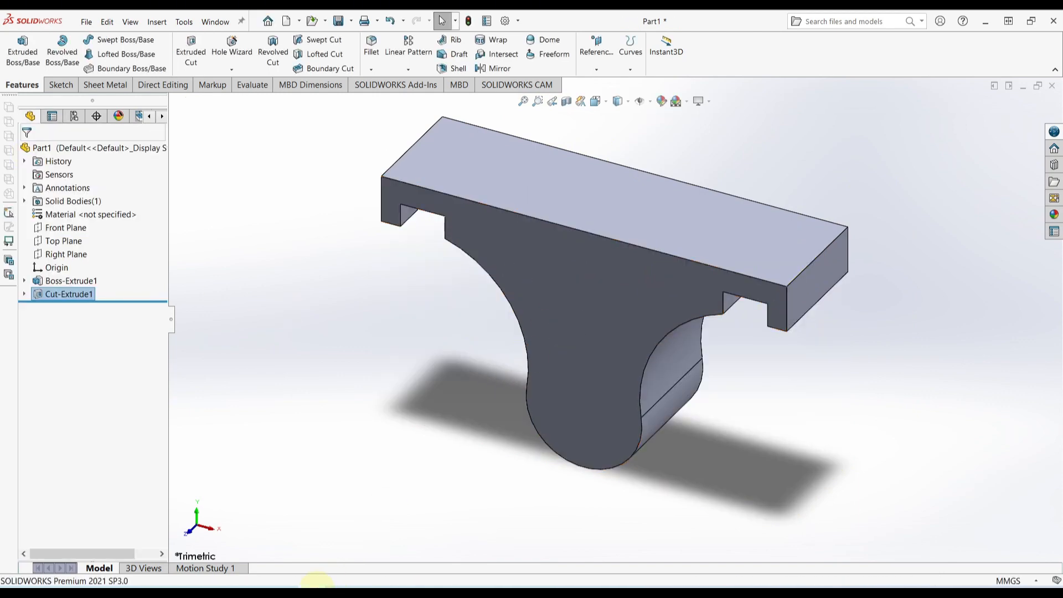
Check the drawing, then edit the profile cut's sketch and draw a circle about 38 mm in diameter concentric with the 60 mm circle
{"action": "left_click", "coordinate": [313, 591]}
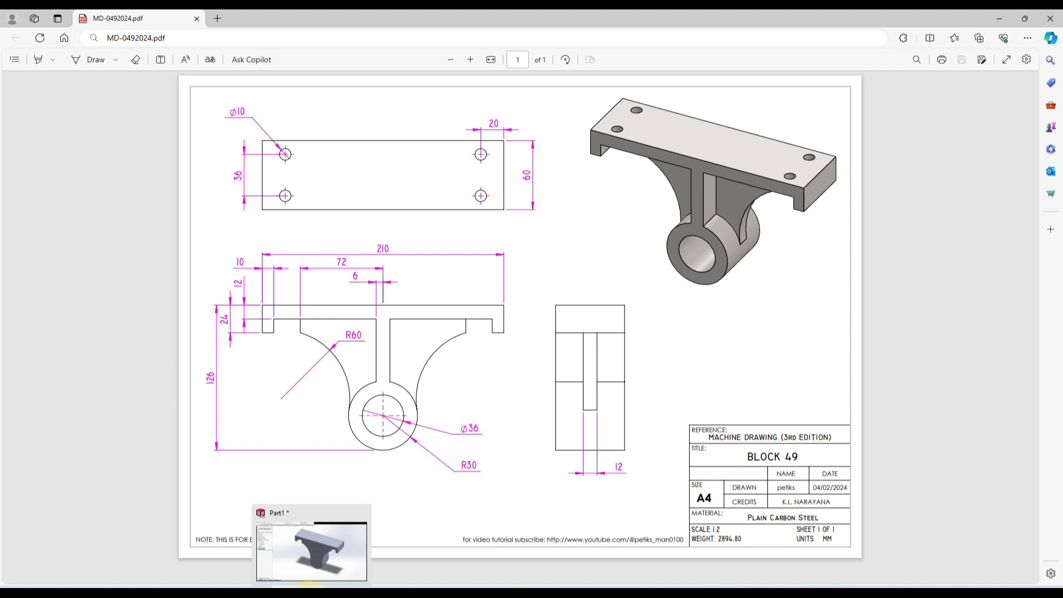
{"action": "left_click", "coordinate": [308, 586]}
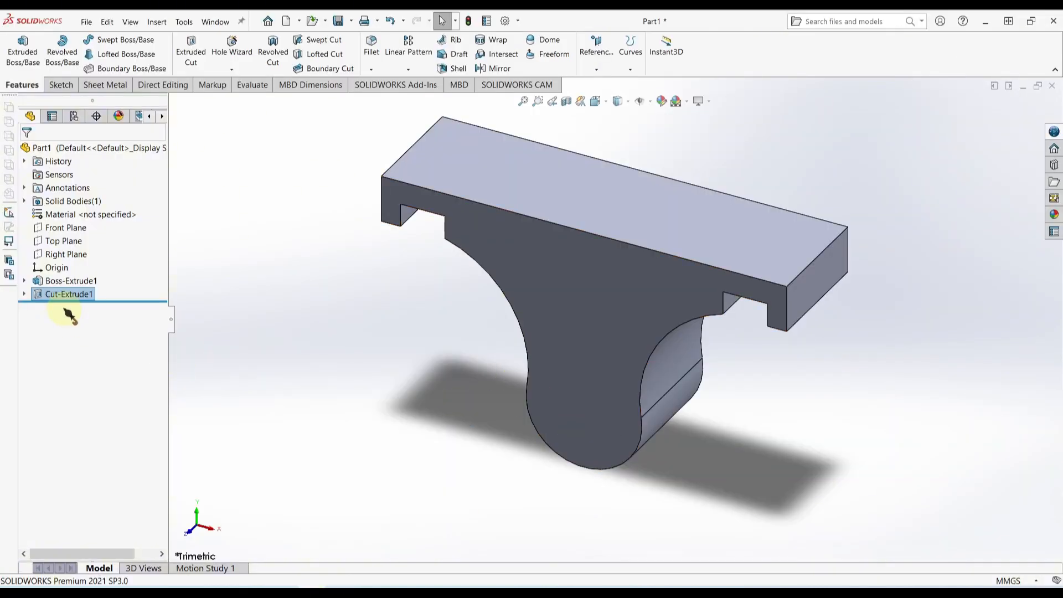
{"action": "left_click", "coordinate": [25, 295]}
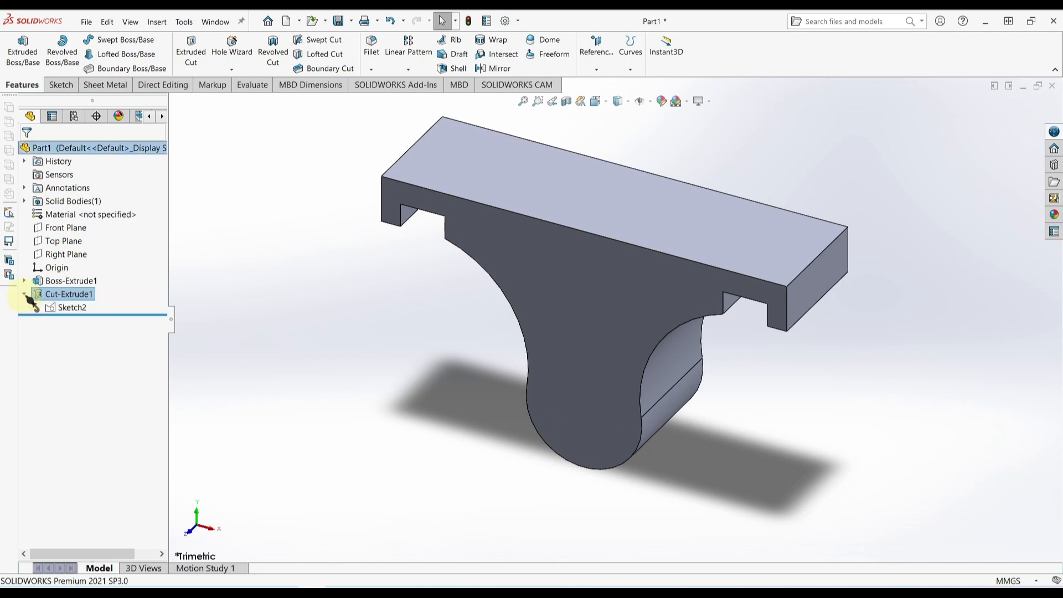
{"action": "left_click", "coordinate": [70, 309]}
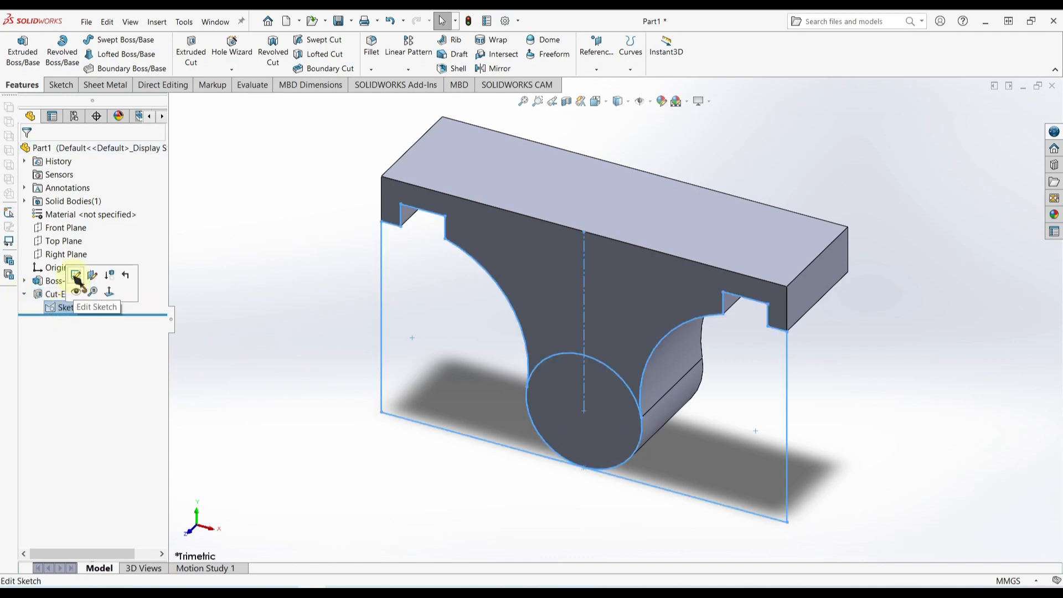
{"action": "left_click", "coordinate": [76, 275]}
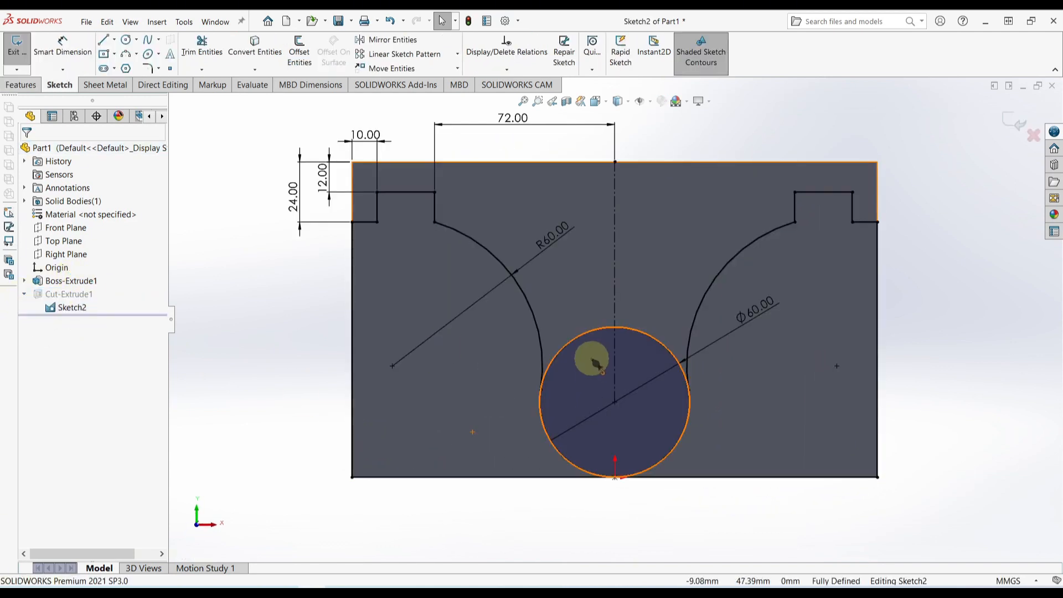
{"action": "left_click", "coordinate": [126, 40]}
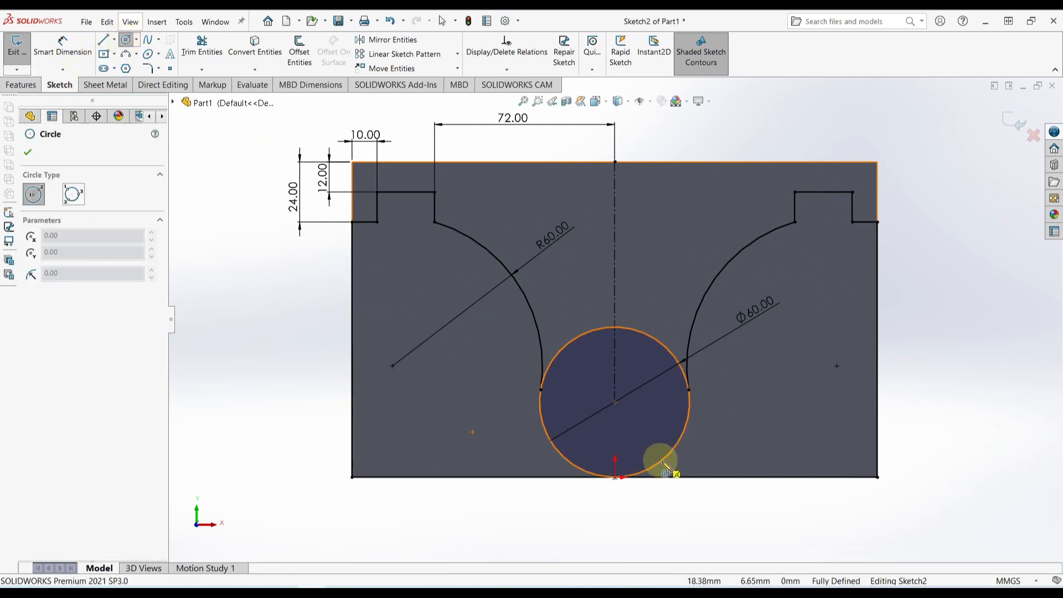
{"action": "left_click", "coordinate": [615, 403]}
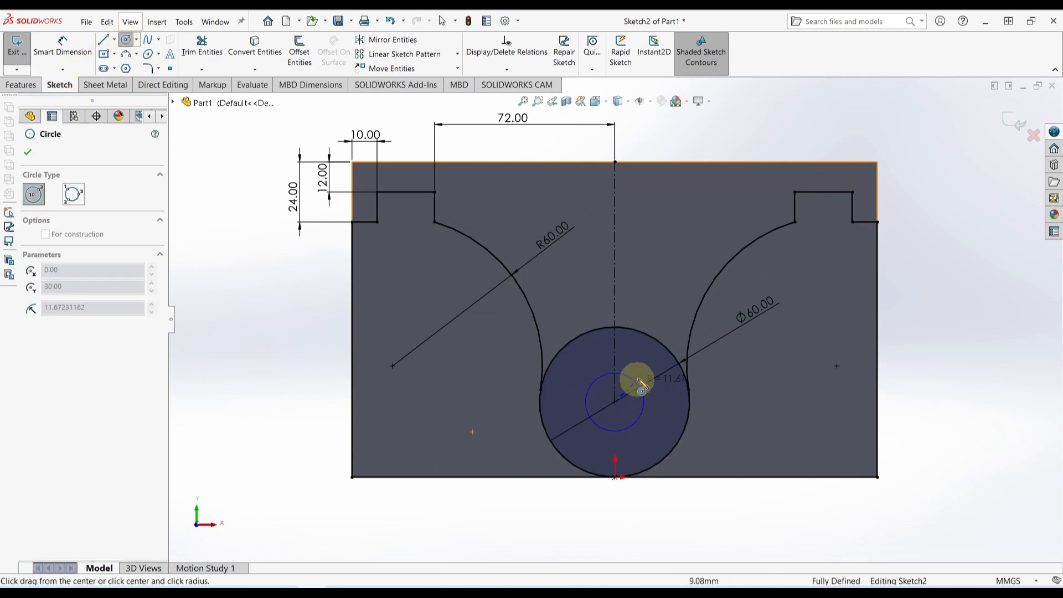
{"action": "left_click", "coordinate": [631, 363]}
Set the inner circle's diameter to 36 mm and exit the sketch
{"action": "right_click_drag", "start_coordinate": [305, 383], "coordinate": [302, 321]}
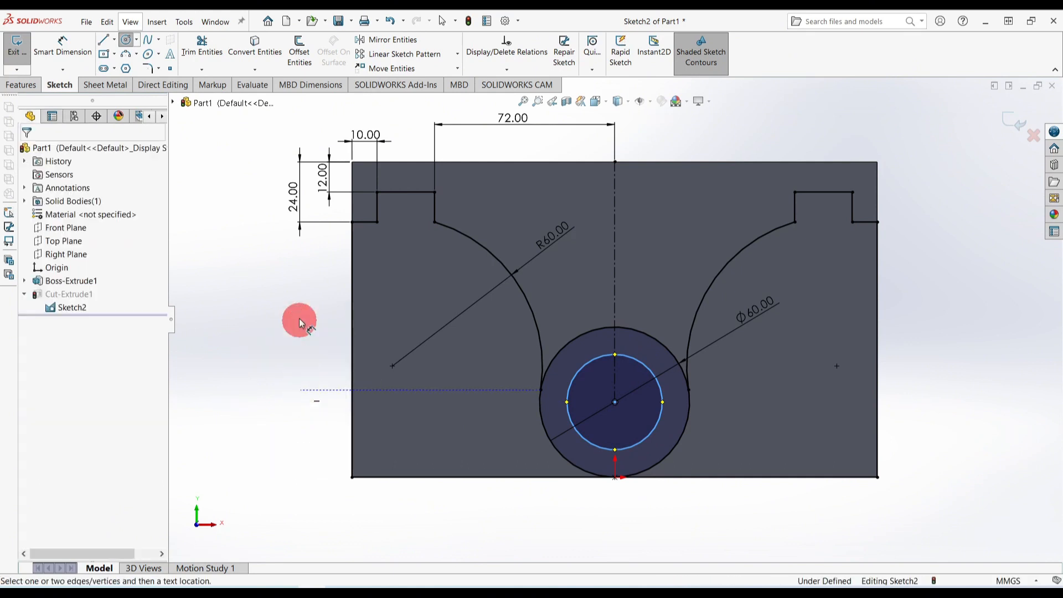
{"action": "left_click", "coordinate": [661, 418]}
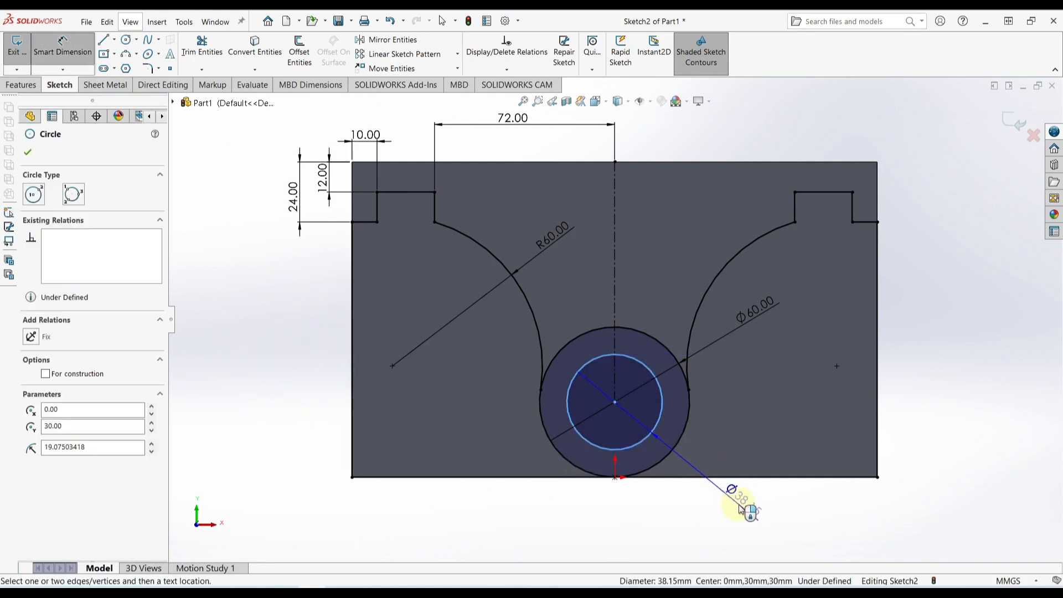
{"action": "left_click", "coordinate": [735, 498]}
{"action": "type", "text": "36"}
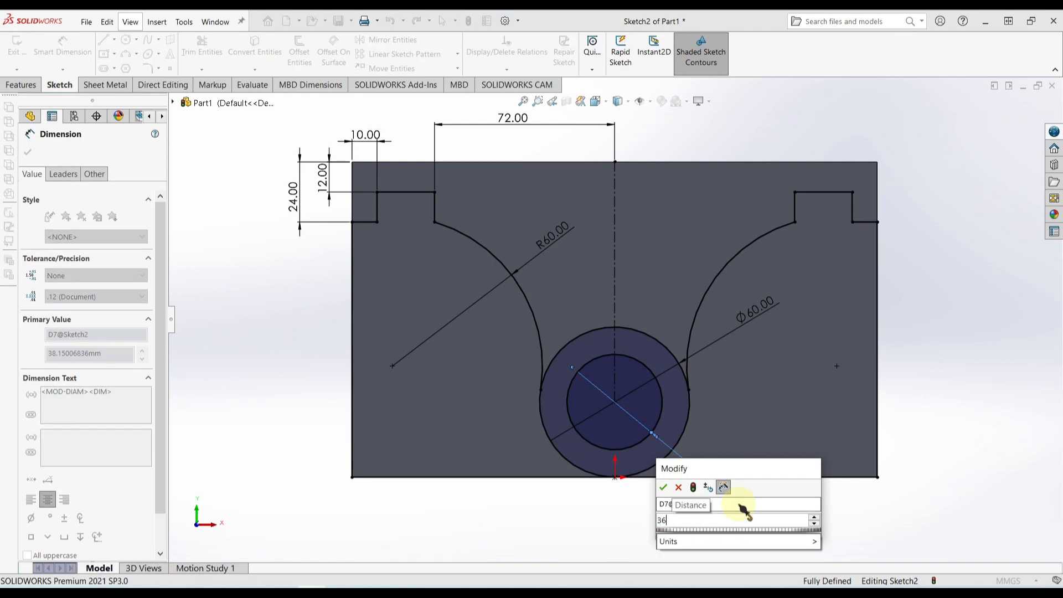
{"action": "key", "text": "Return"}
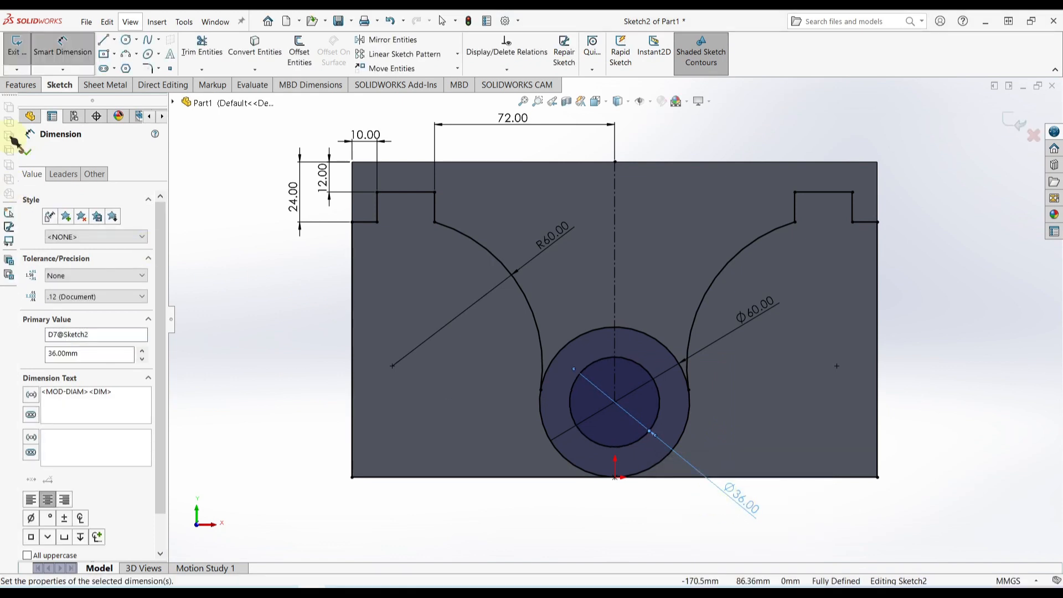
{"action": "left_click", "coordinate": [29, 155]}
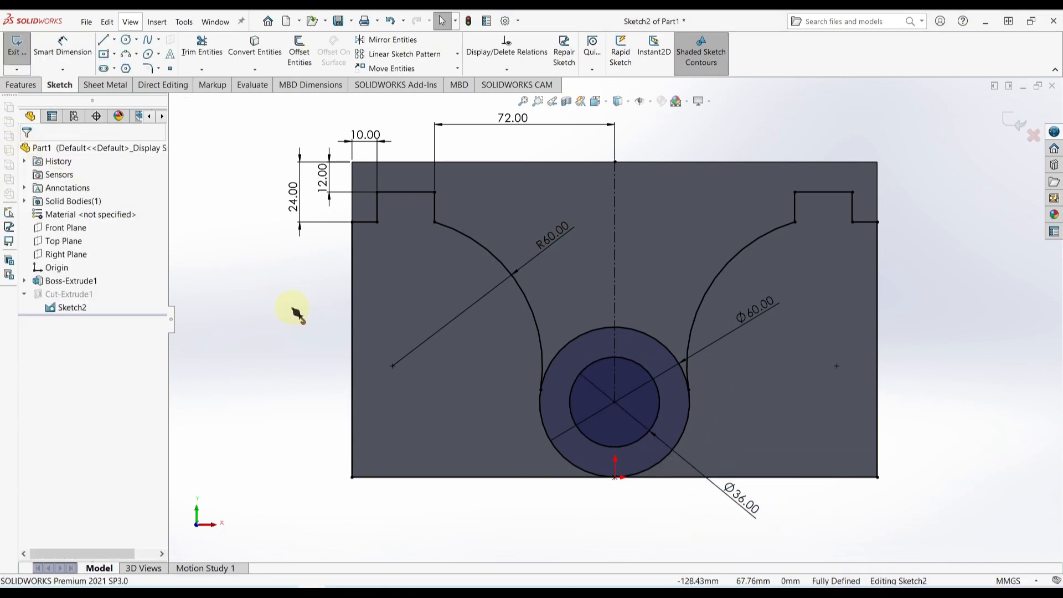
{"action": "left_click", "coordinate": [1015, 121]}
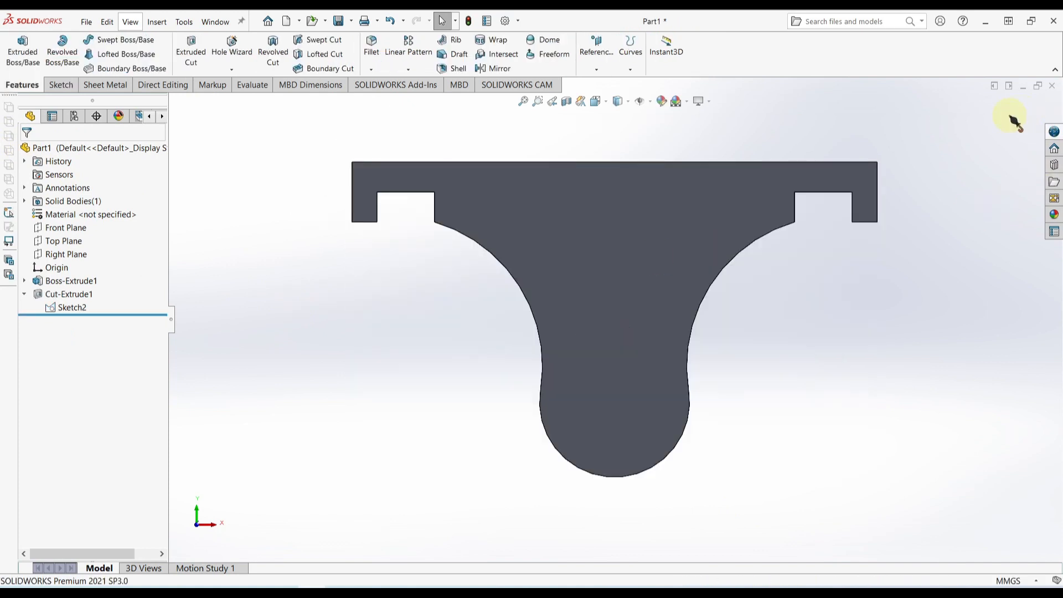
Edit the profile cut to add the 36 mm circle region to its selected contours, keeping the Up To Next end condition
{"action": "left_click", "coordinate": [69, 294]}
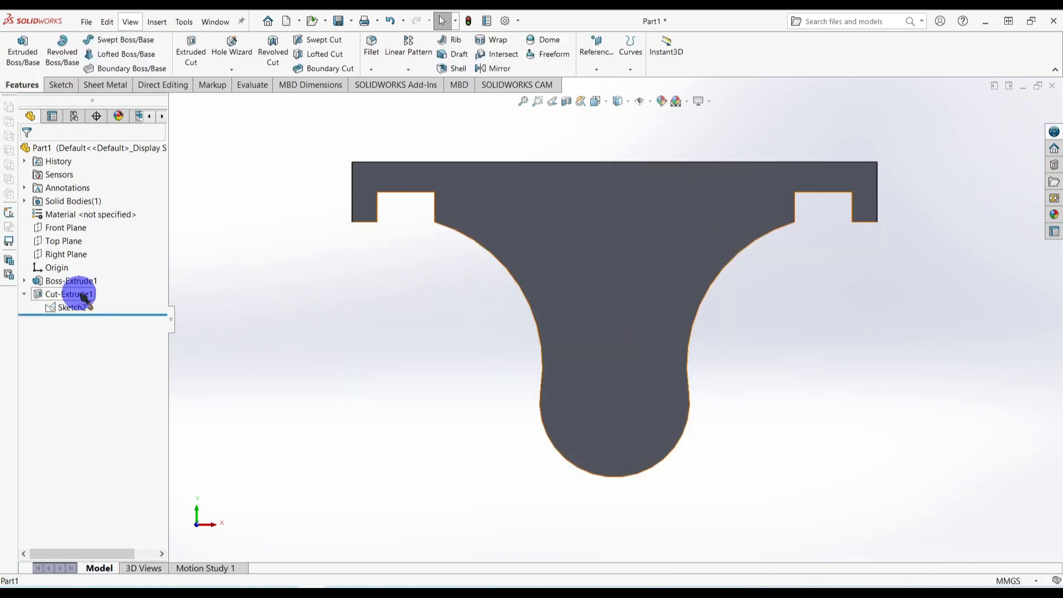
{"action": "left_click", "coordinate": [90, 260]}
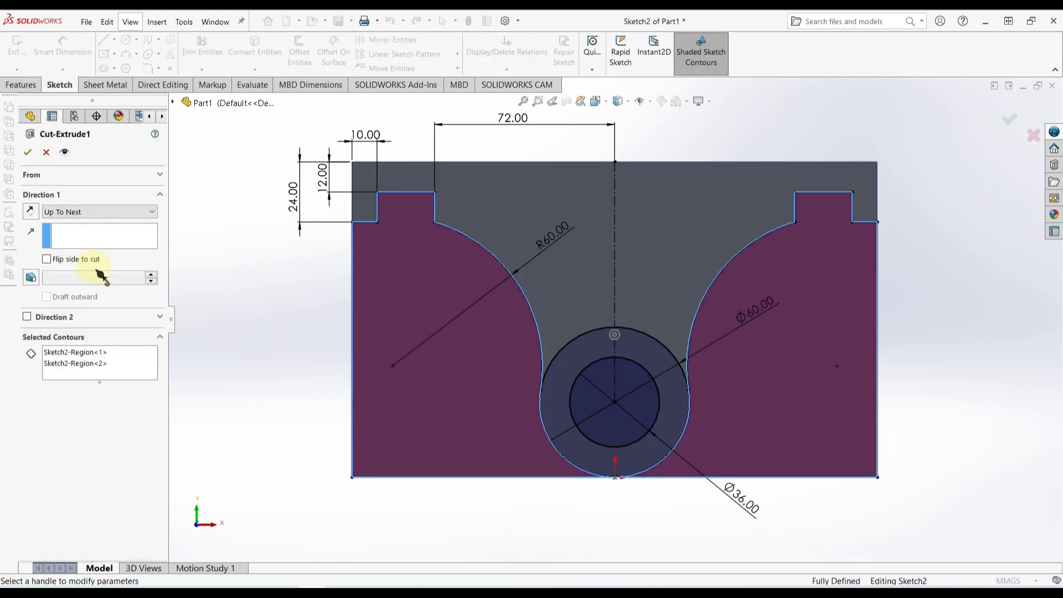
{"action": "left_click", "coordinate": [385, 445]}
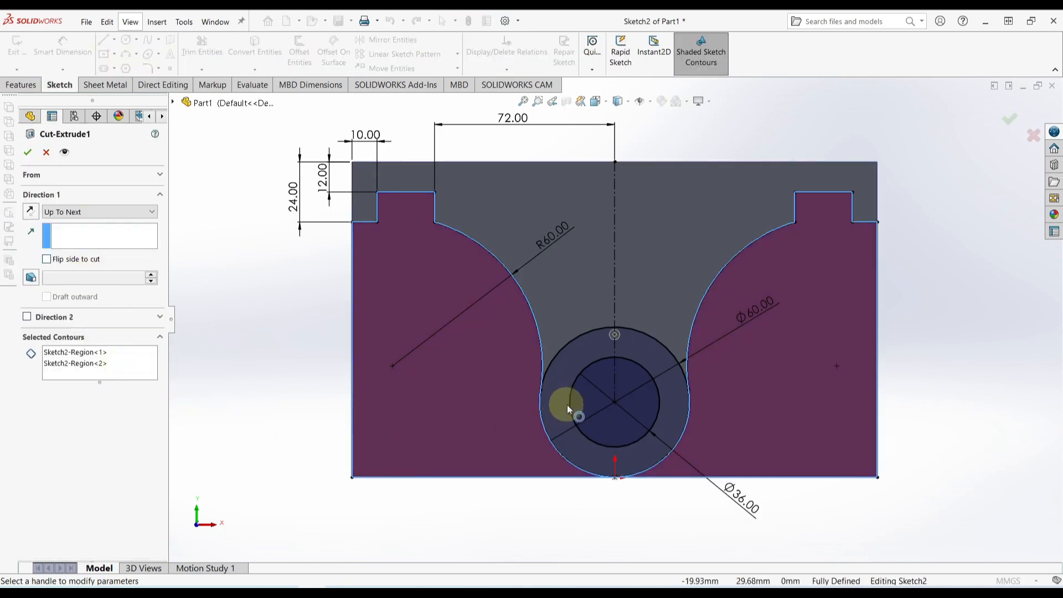
{"action": "left_click", "coordinate": [146, 362]}
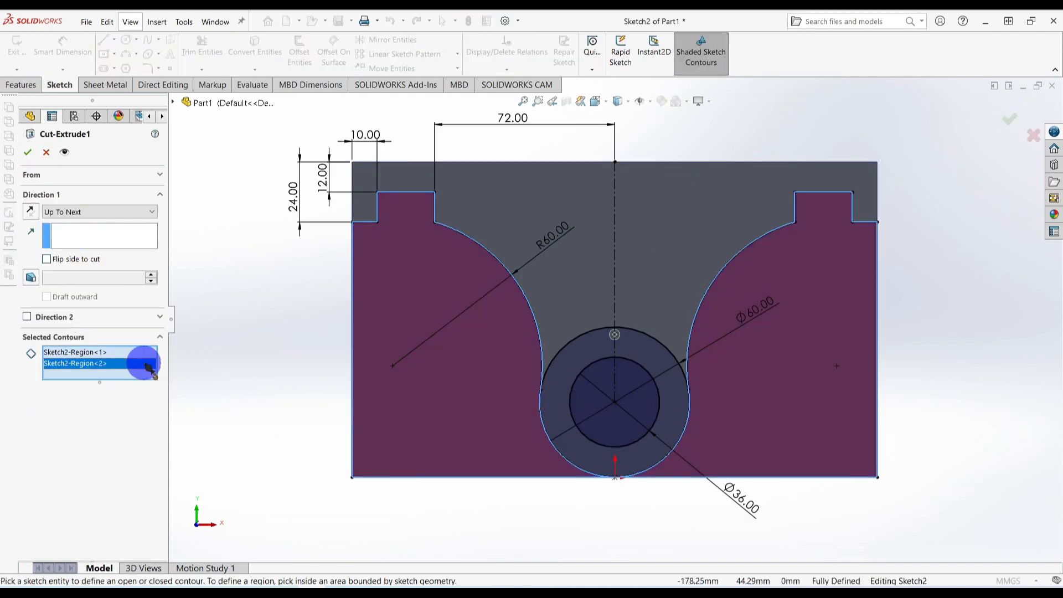
{"action": "left_click", "coordinate": [613, 431]}
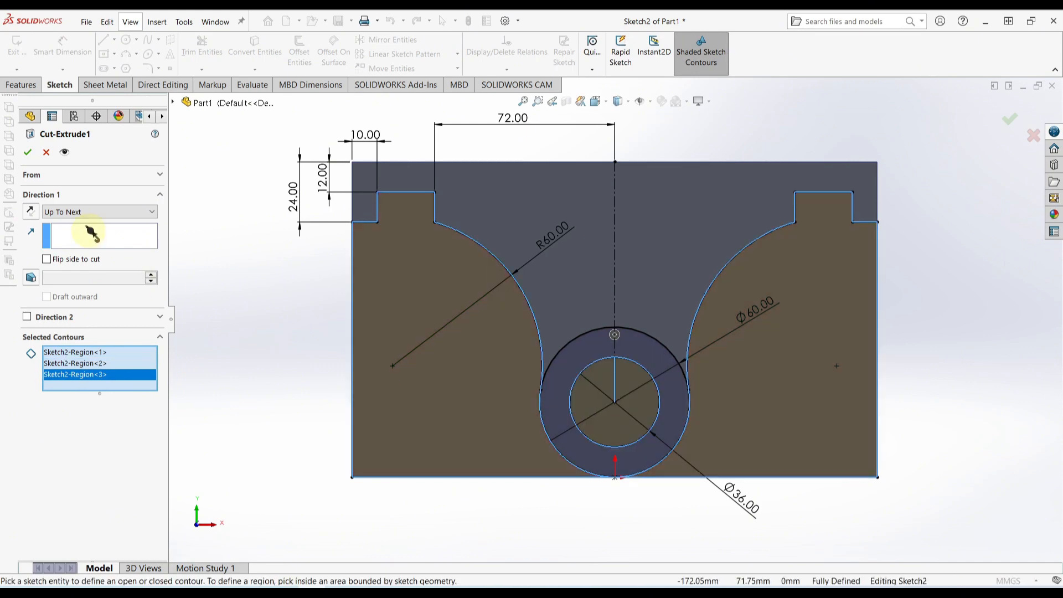
{"action": "left_click", "coordinate": [27, 152]}
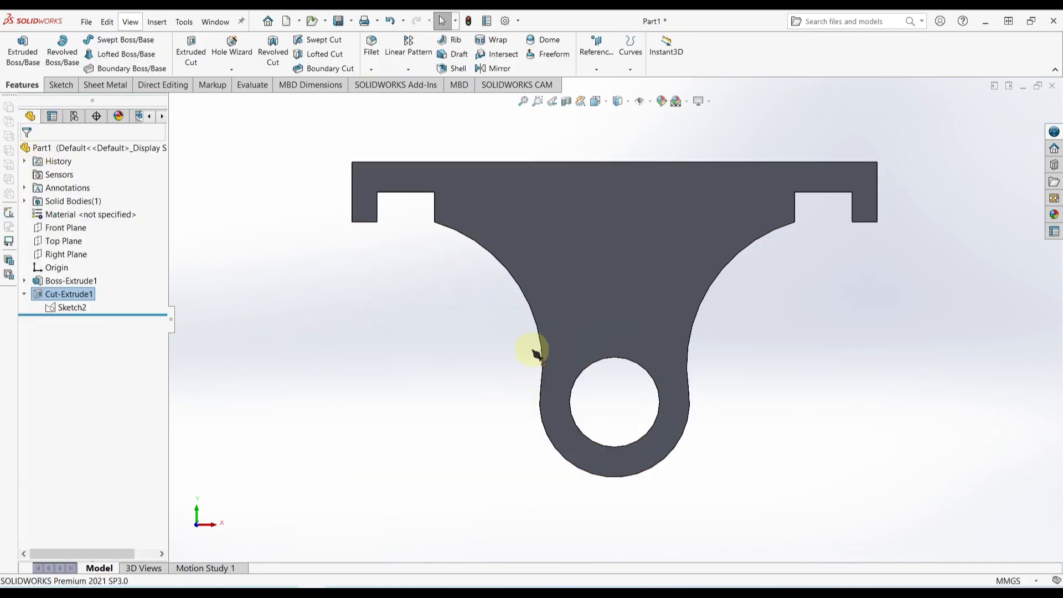
{"action": "key", "text": "ctrl+7"}
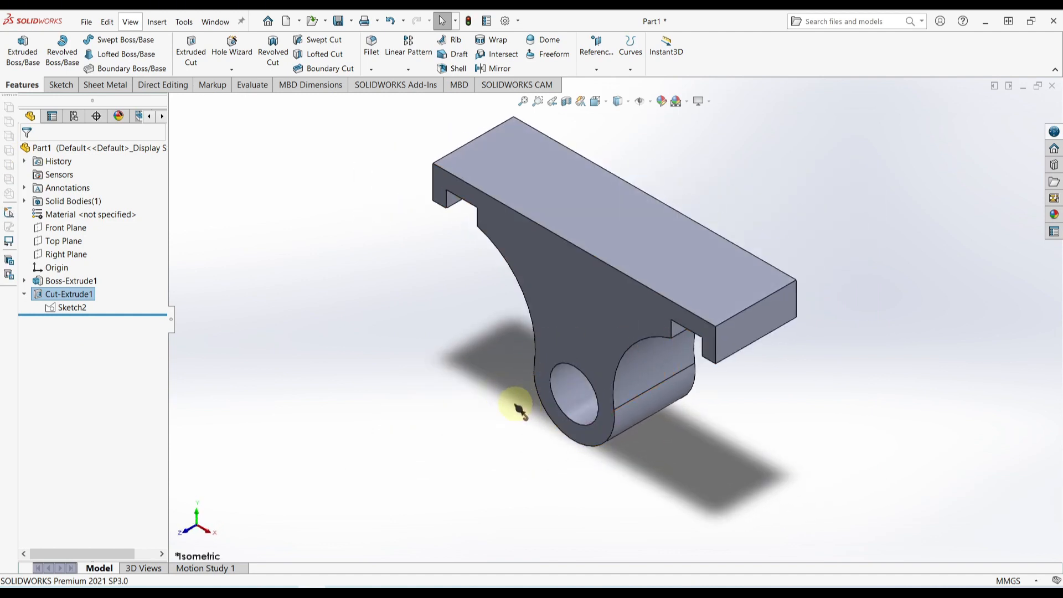
Check the drawing, then sketch on the front face a horizontal line from the left notch's inner corner and a vertical one about 77 mm down
{"action": "left_click", "coordinate": [302, 593]}
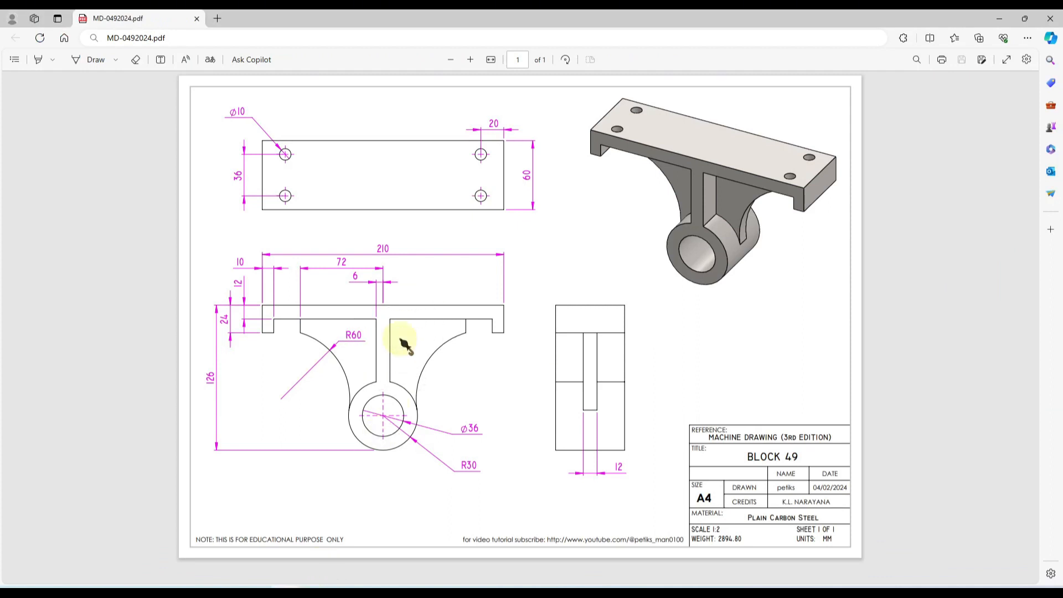
{"action": "left_click", "coordinate": [623, 483]}
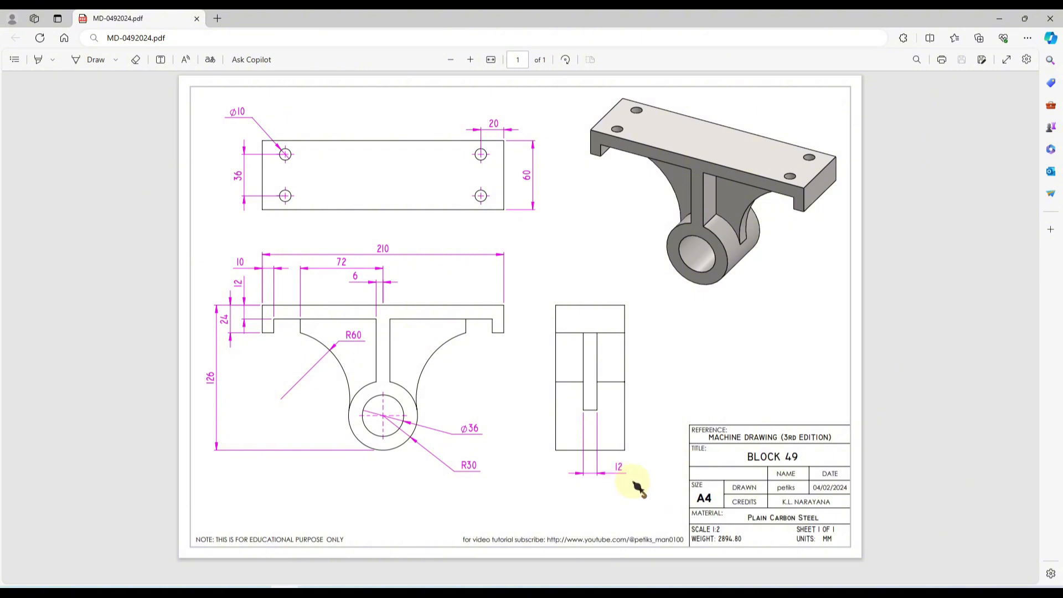
{"action": "left_click", "coordinate": [364, 294]}
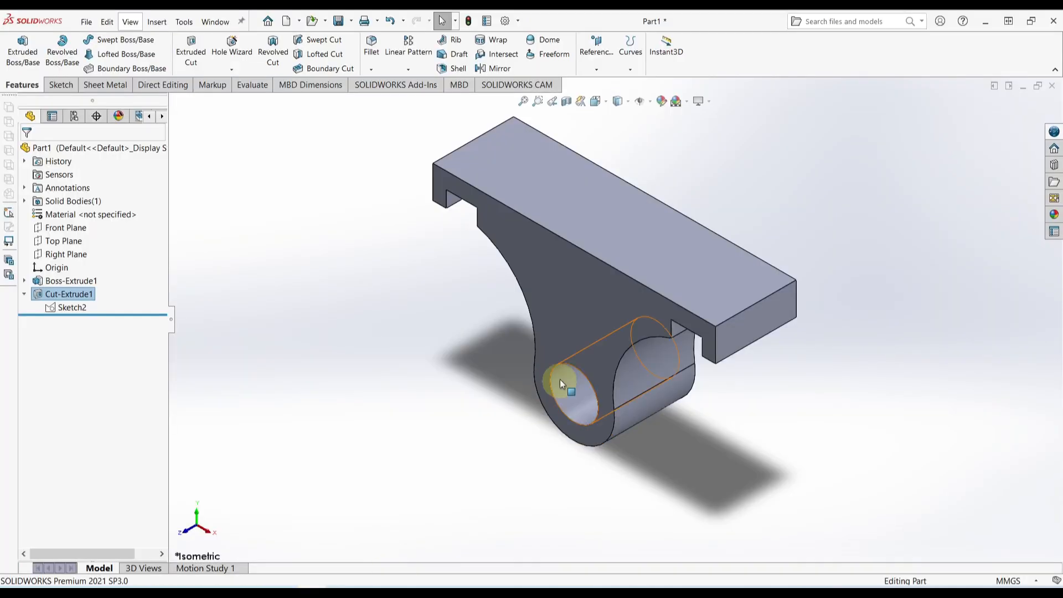
{"action": "left_click", "coordinate": [579, 327]}
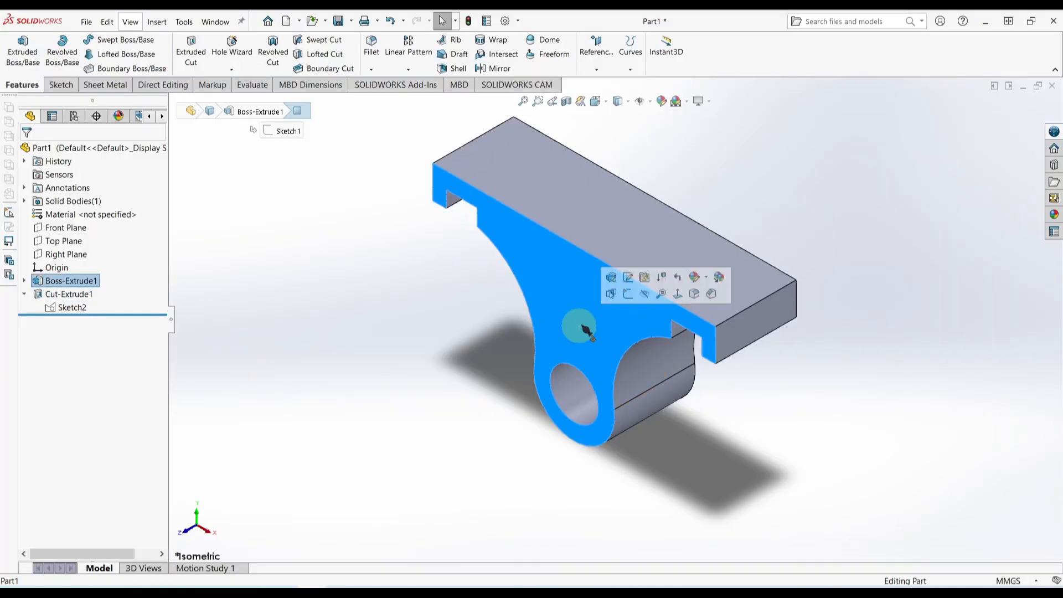
{"action": "left_click", "coordinate": [628, 296]}
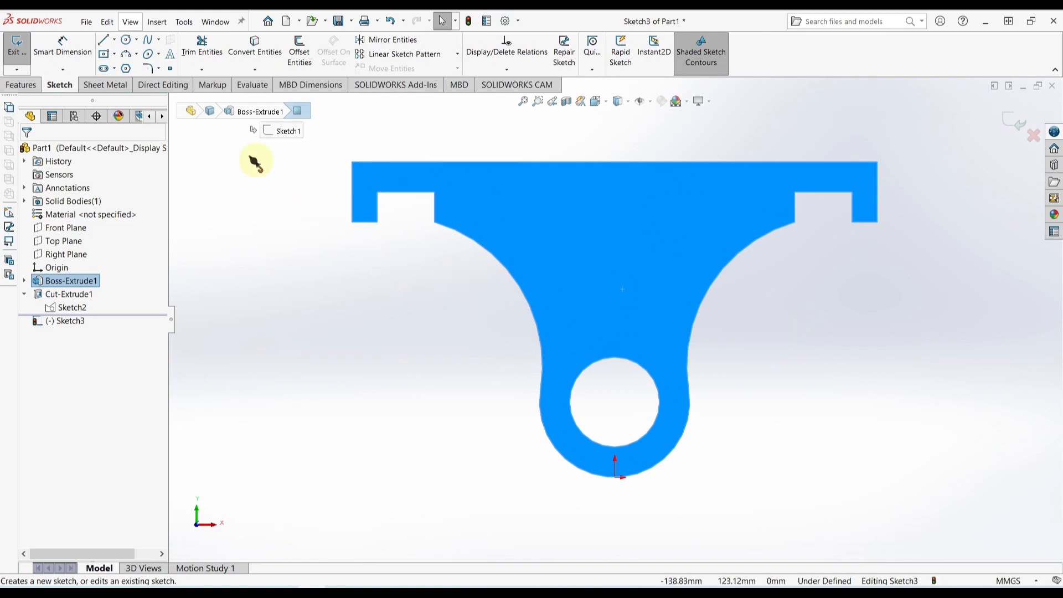
{"action": "left_click", "coordinate": [104, 39]}
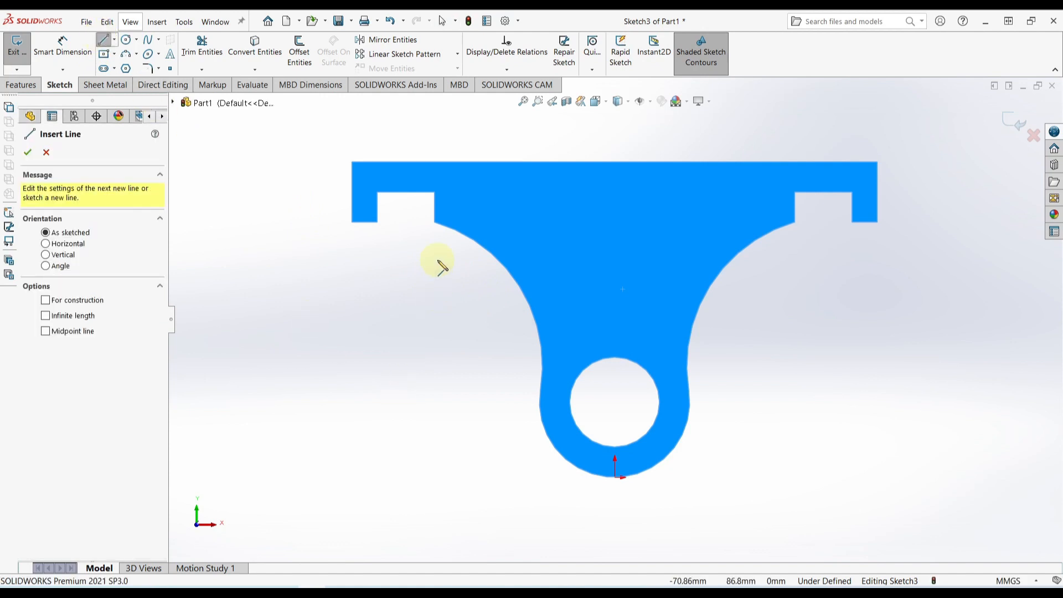
{"action": "left_click", "coordinate": [435, 193]}
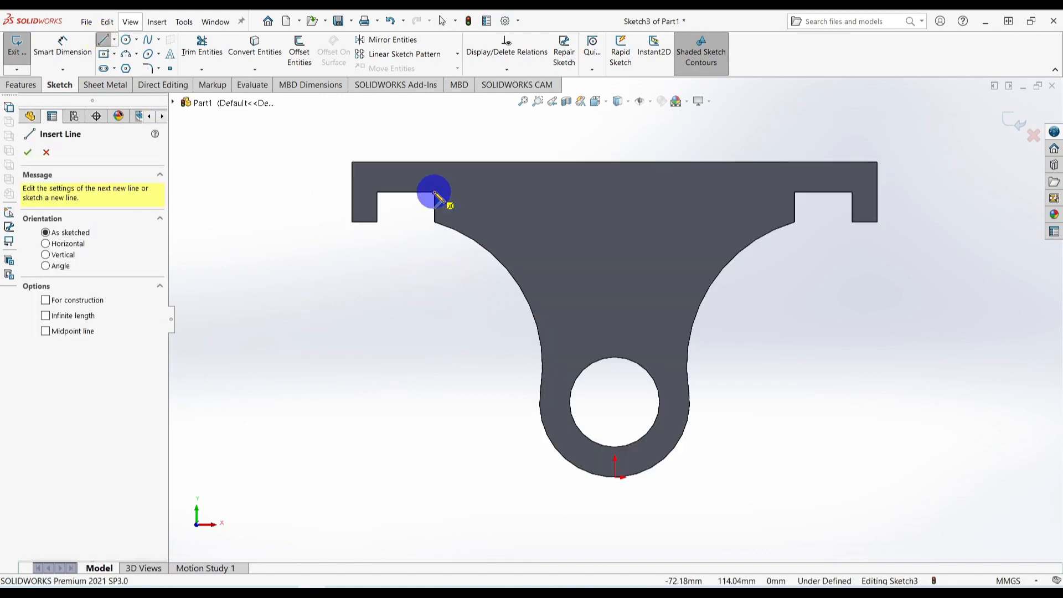
{"action": "left_click", "coordinate": [590, 193]}
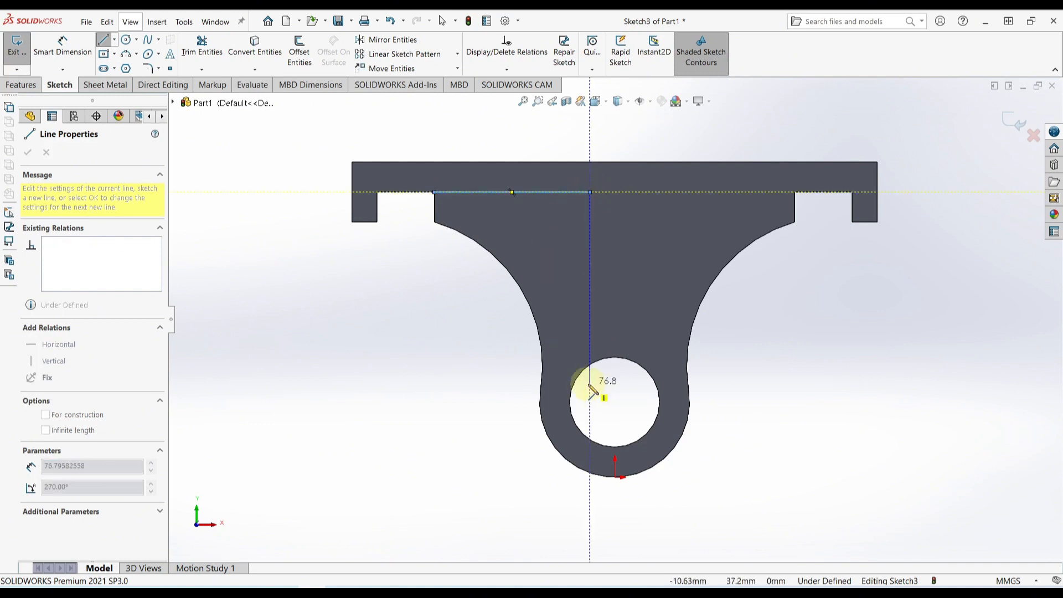
{"action": "left_click", "coordinate": [590, 384]}
{"action": "key", "text": "Escape"}
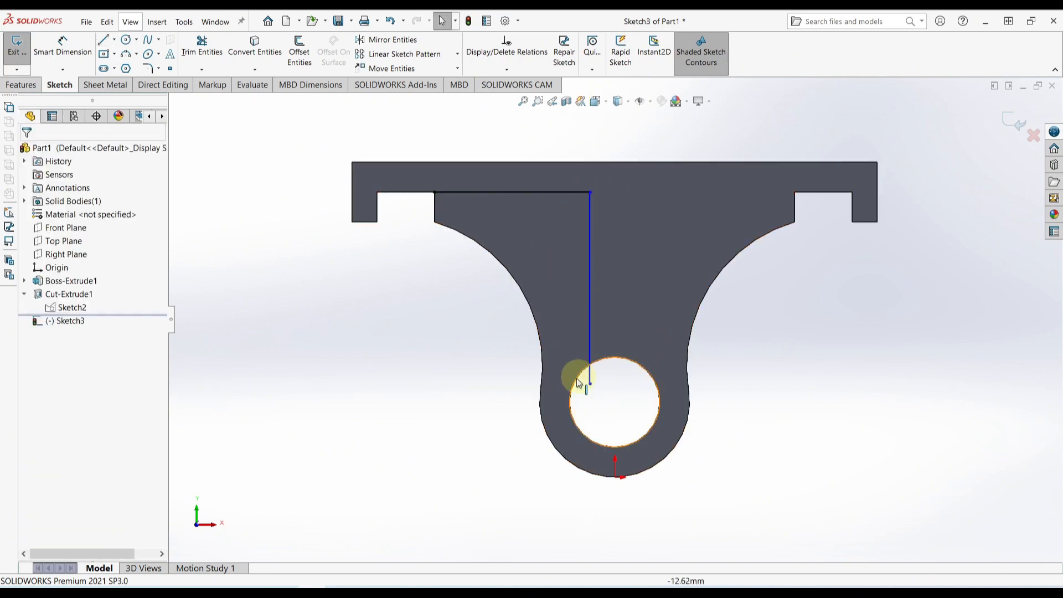
Draw a vertical centerline from the midpoint of the plate's top edge down to the origin
{"action": "right_click_drag", "start_coordinate": [399, 409], "coordinate": [395, 397]}
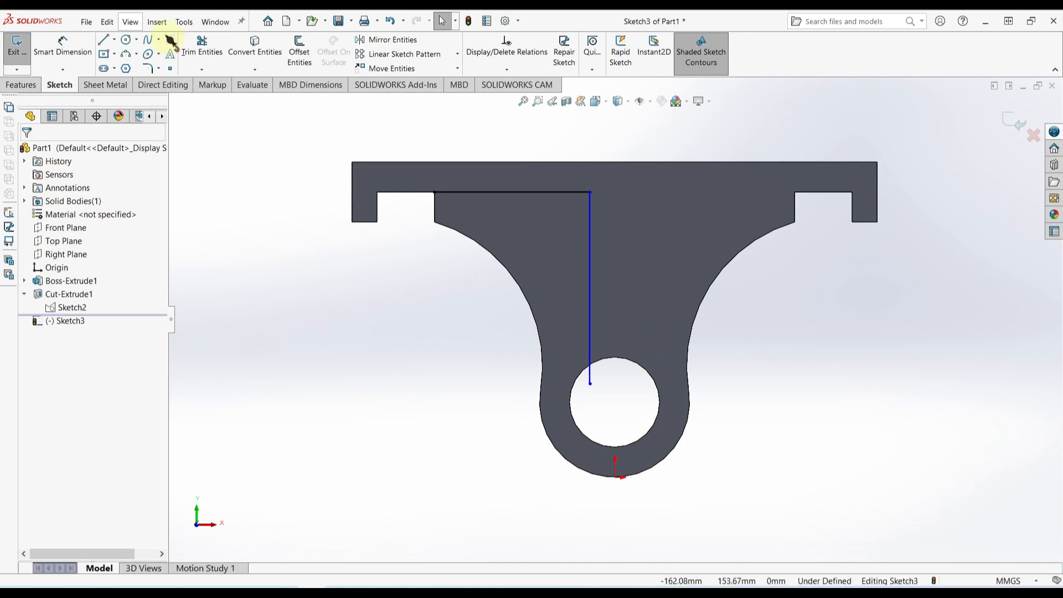
{"action": "left_click", "coordinate": [114, 39]}
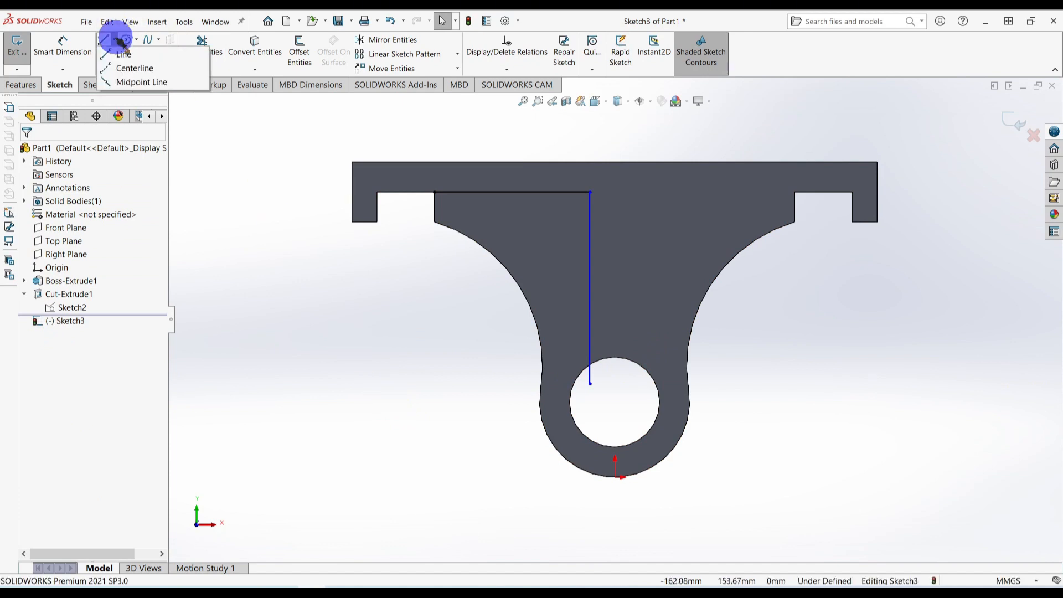
{"action": "left_click", "coordinate": [133, 69]}
{"action": "left_click", "coordinate": [614, 162]}
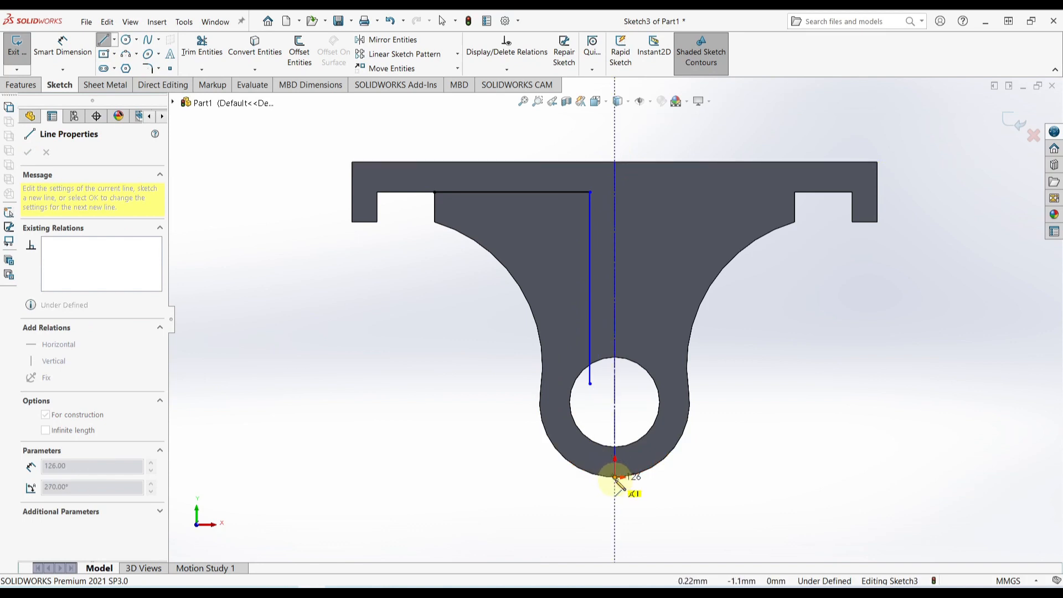
{"action": "left_click", "coordinate": [615, 478]}
{"action": "key", "text": "Escape"}
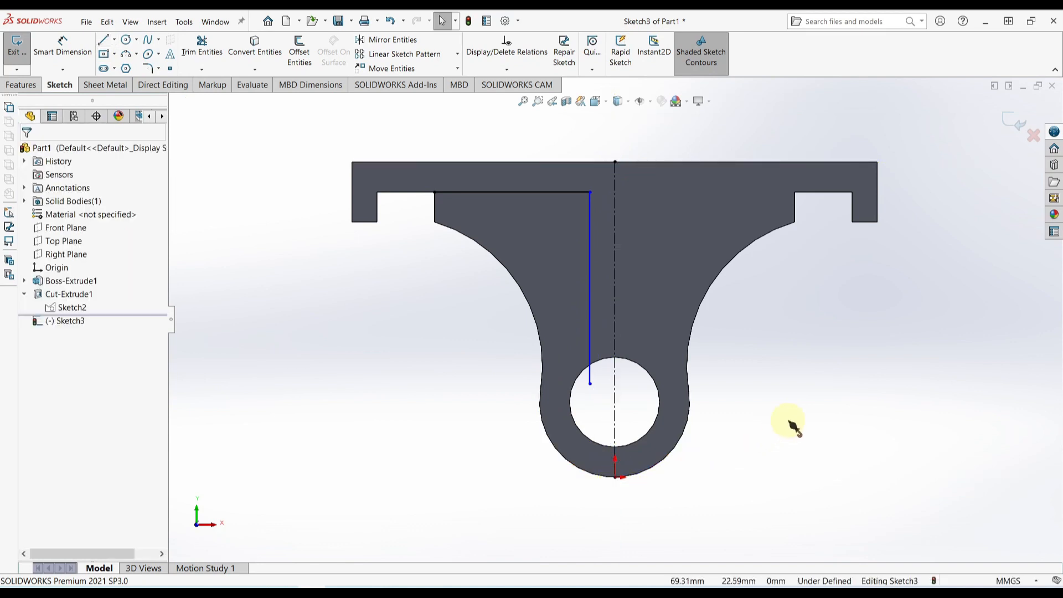
Dimension the vertical sketch line at 6 mm from the centerline
{"action": "right_click_drag", "start_coordinate": [791, 424], "coordinate": [796, 340]}
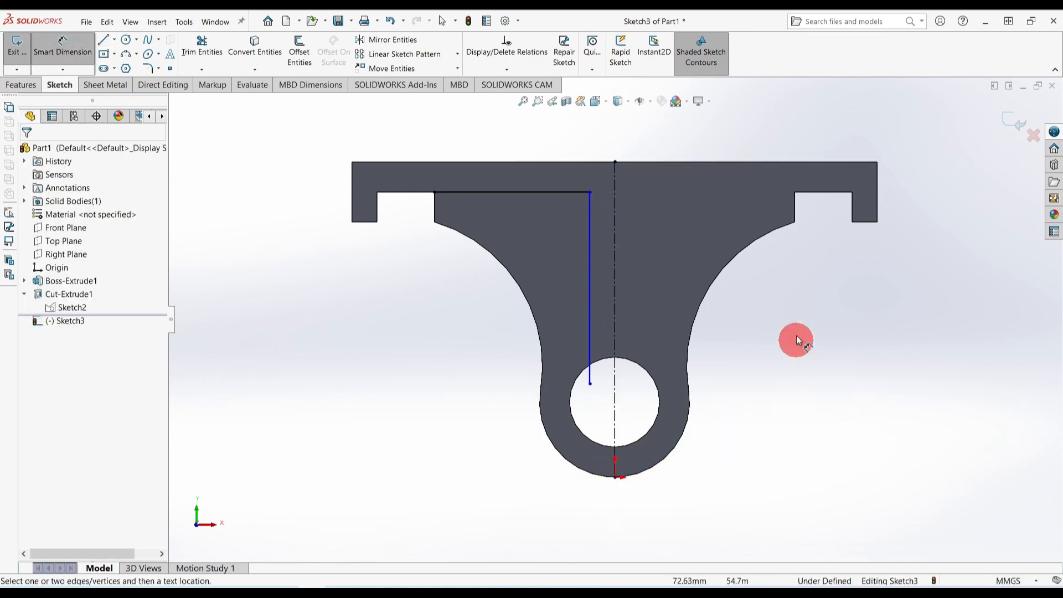
{"action": "left_click", "coordinate": [589, 209]}
{"action": "left_click", "coordinate": [615, 188]}
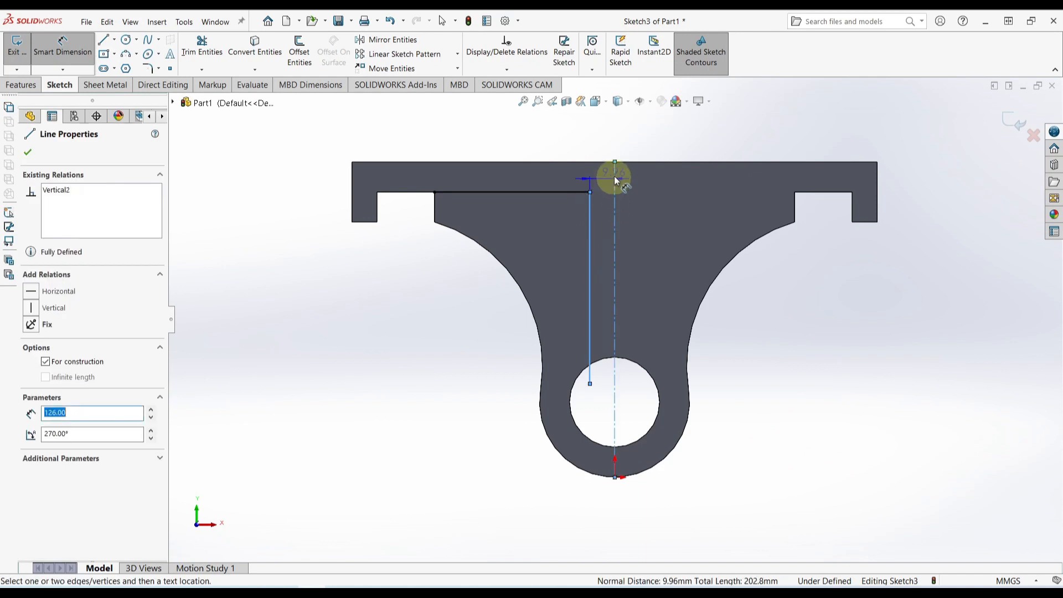
{"action": "left_click", "coordinate": [609, 133]}
{"action": "type", "text": "6"}
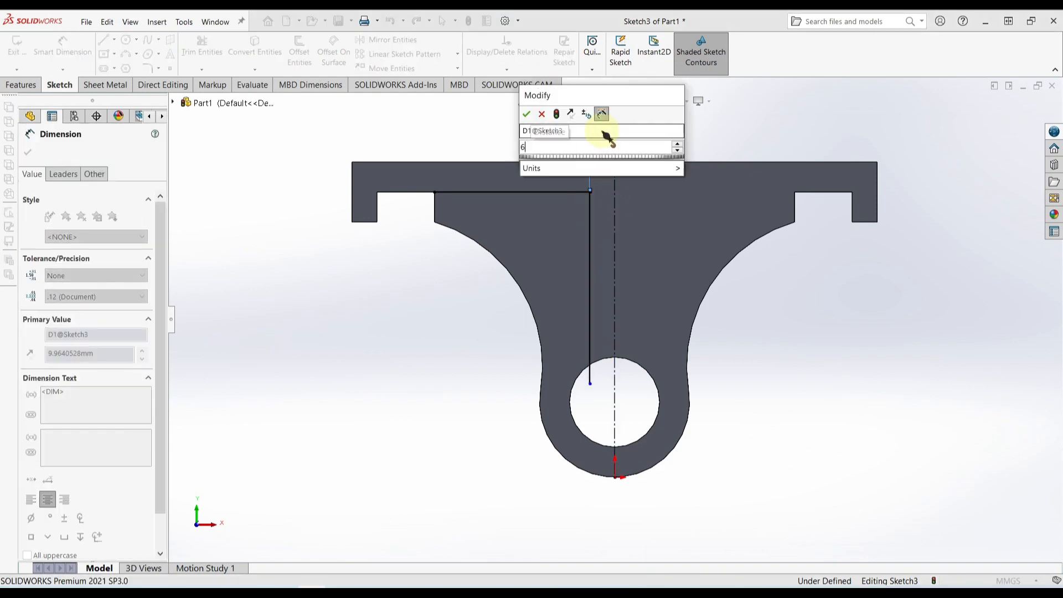
{"action": "key", "text": "Return"}
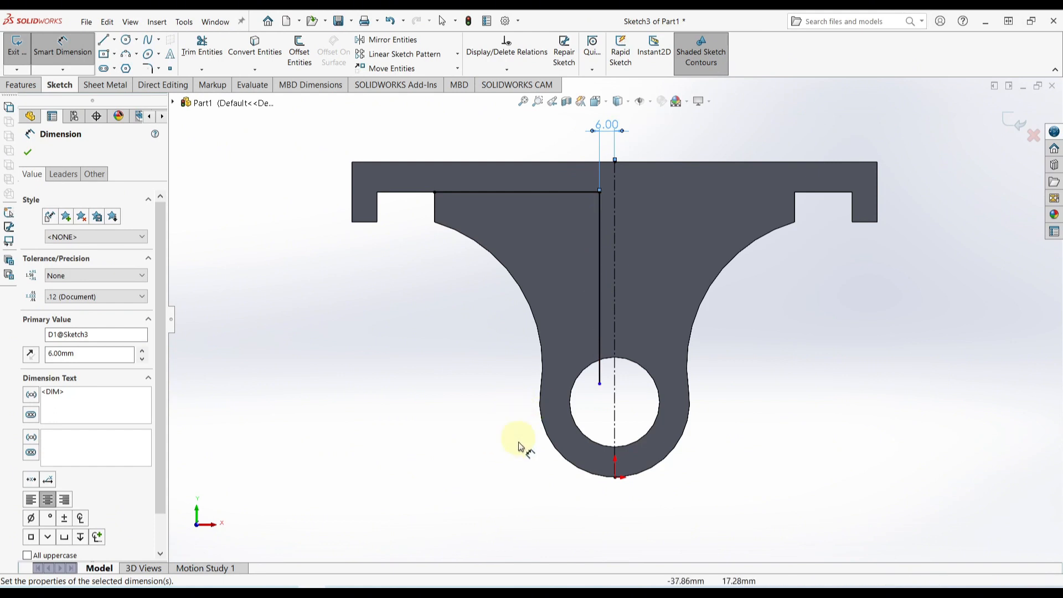
{"action": "left_click", "coordinate": [543, 430]}
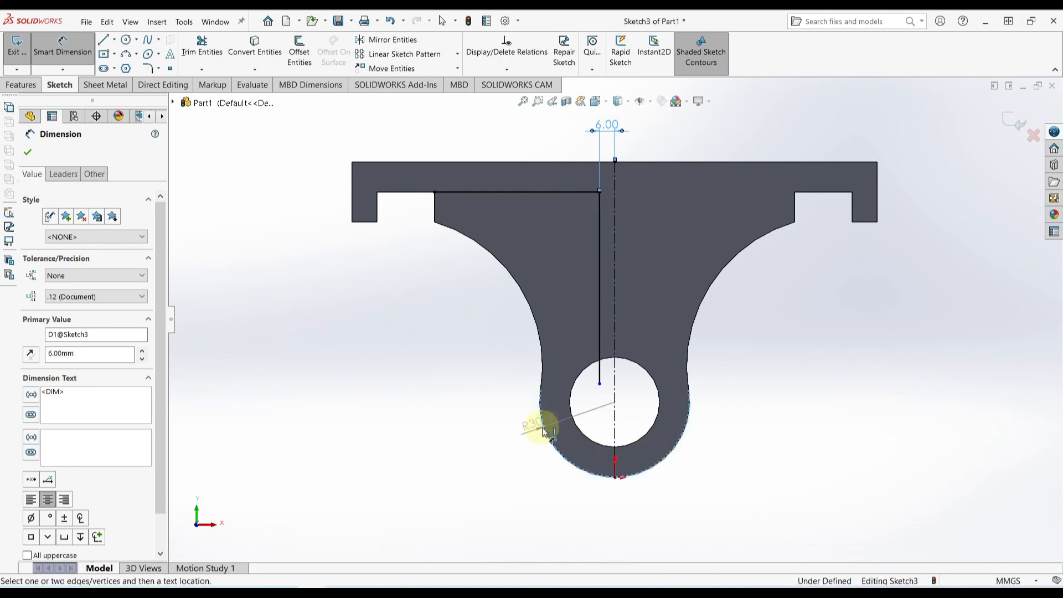
{"action": "key", "text": "Escape"}
{"action": "key", "text": "Escape"}
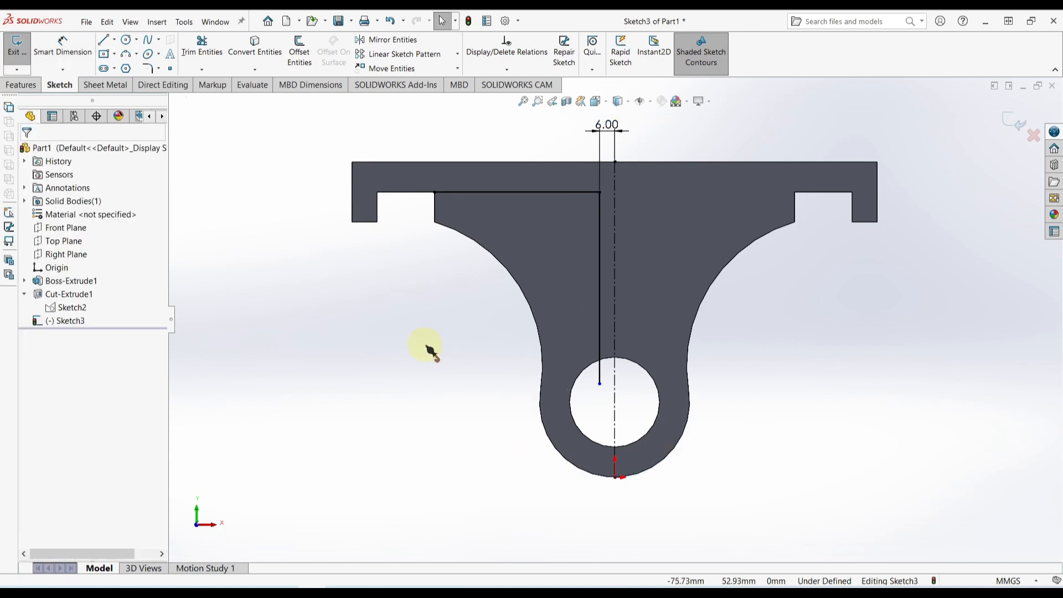
Convert the boss's outer R30 edge into the sketch and extend the resulting arc's endpoints into a full circle around the bore
{"action": "left_click", "coordinate": [543, 430]}
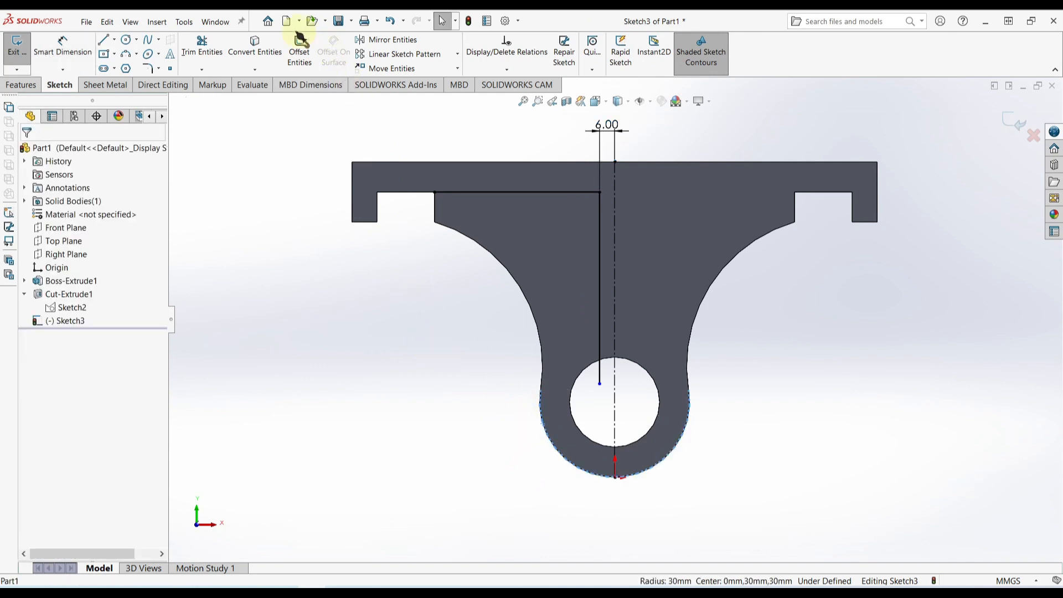
{"action": "left_click", "coordinate": [262, 47]}
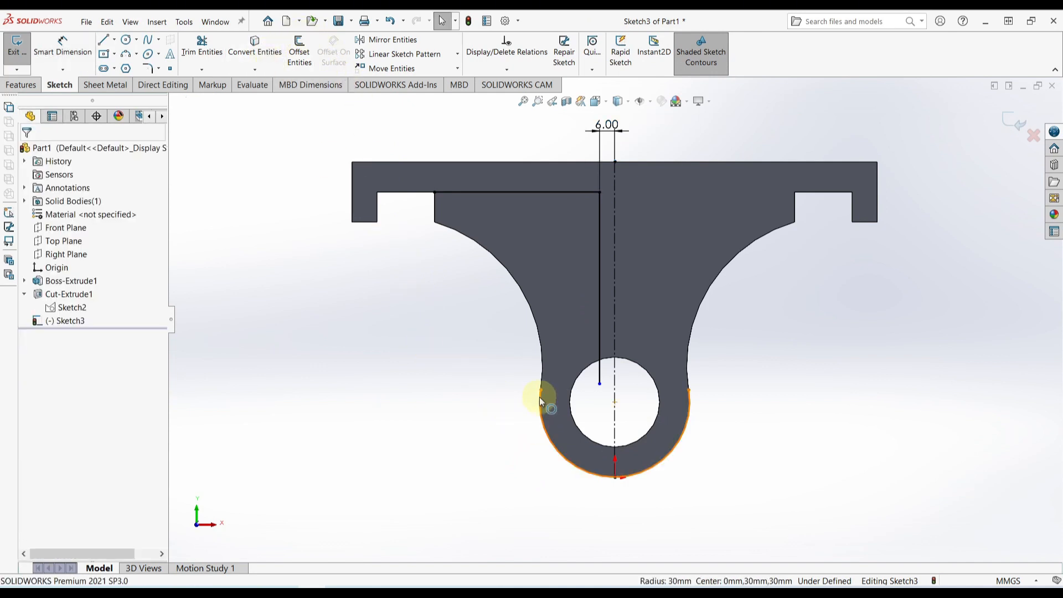
{"action": "left_click", "coordinate": [639, 350]}
{"action": "left_click_drag", "start_coordinate": [640, 355], "coordinate": [689, 394]}
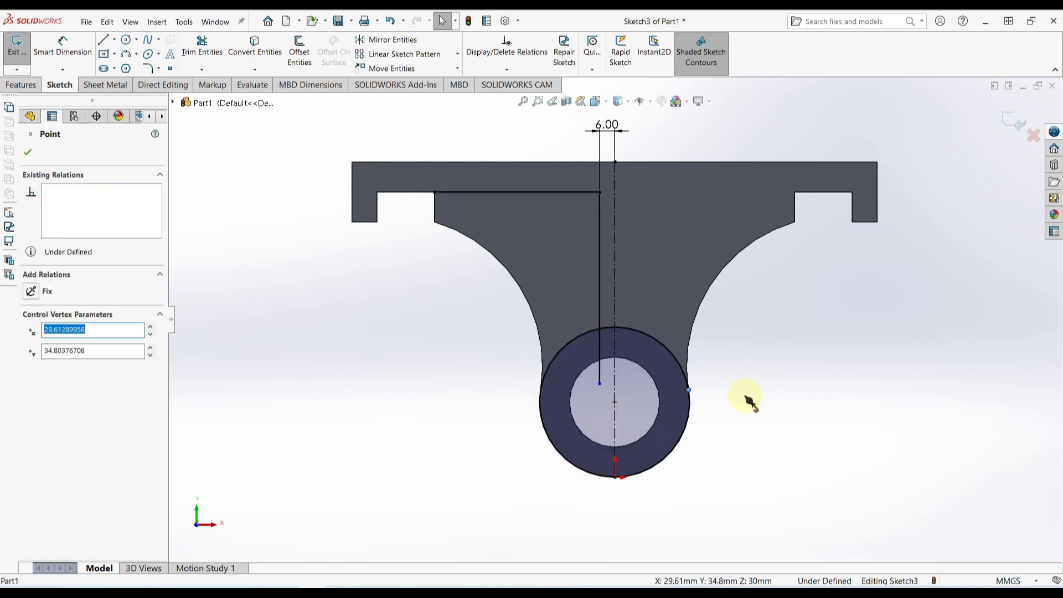
Convert the left concave R60 edge and the notch's short vertical inner edge into sketch entities
{"action": "left_click", "coordinate": [520, 289]}
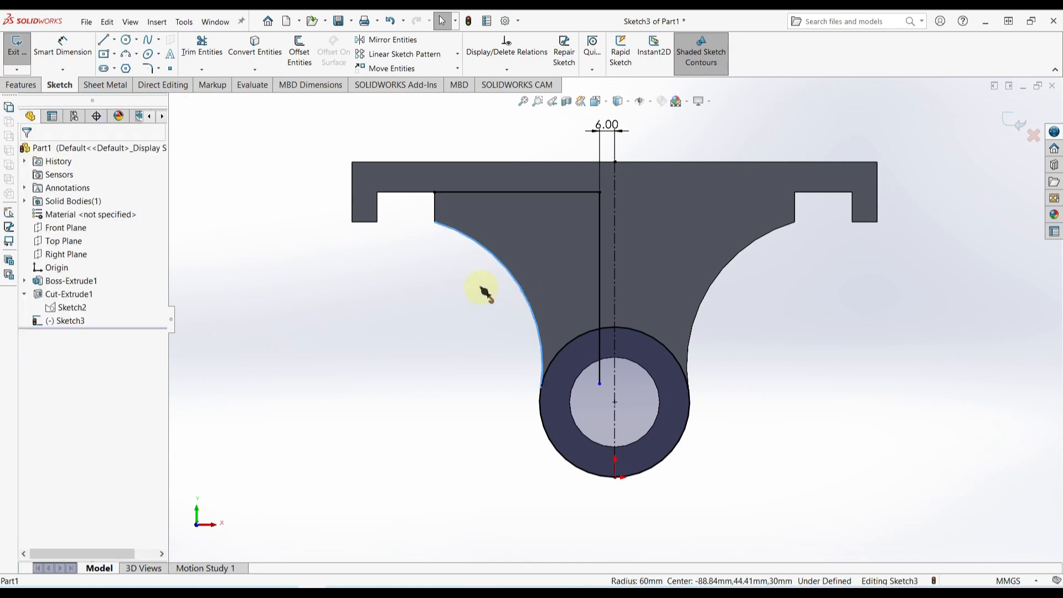
{"action": "left_click", "coordinate": [436, 206], "text": "ctrl"}
{"action": "left_click", "coordinate": [247, 44]}
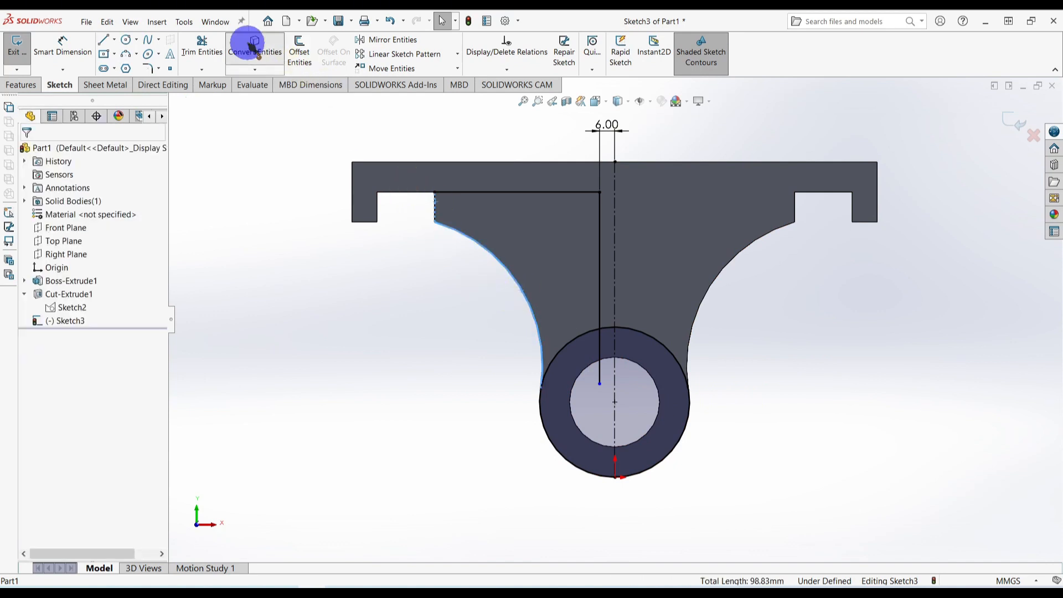
Trim the circle and the vertical line's lower end to leave one closed pocket profile left of the centerline
{"action": "left_click", "coordinate": [202, 44]}
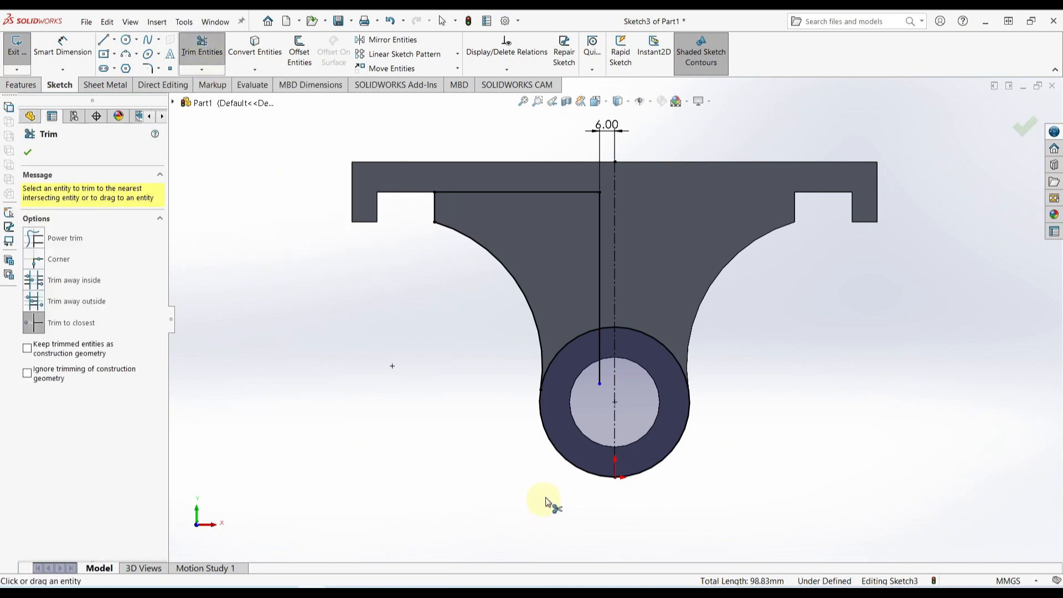
{"action": "left_click", "coordinate": [566, 464]}
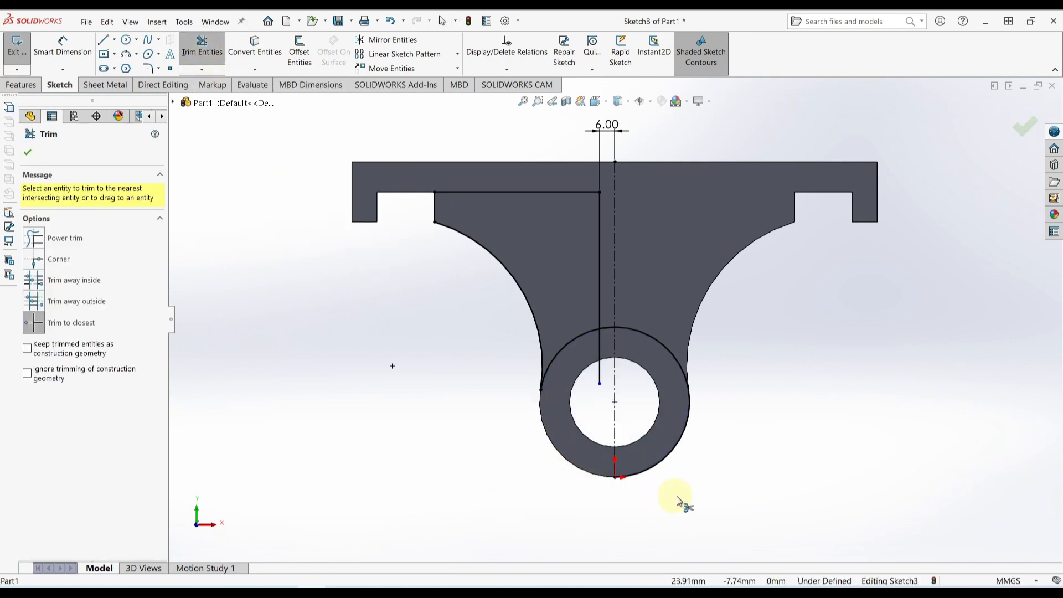
{"action": "left_click", "coordinate": [672, 453]}
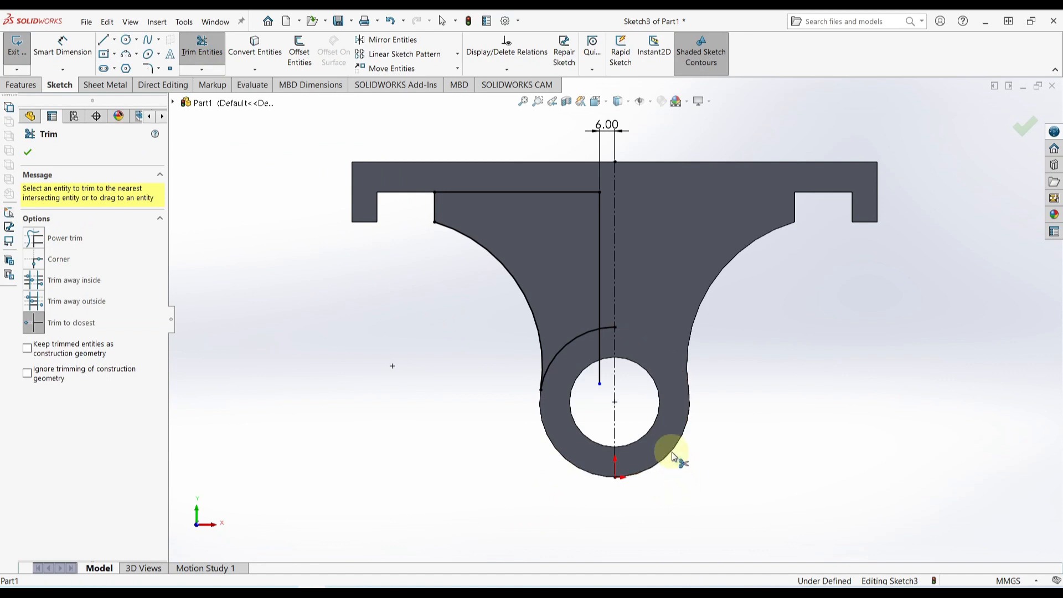
{"action": "left_click", "coordinate": [599, 376]}
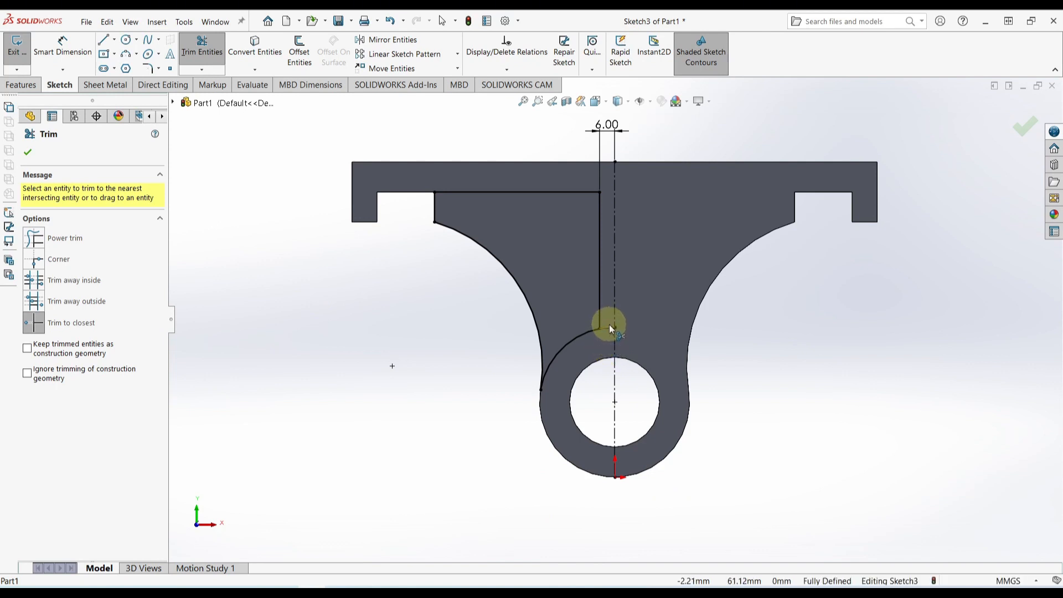
{"action": "left_click", "coordinate": [610, 327]}
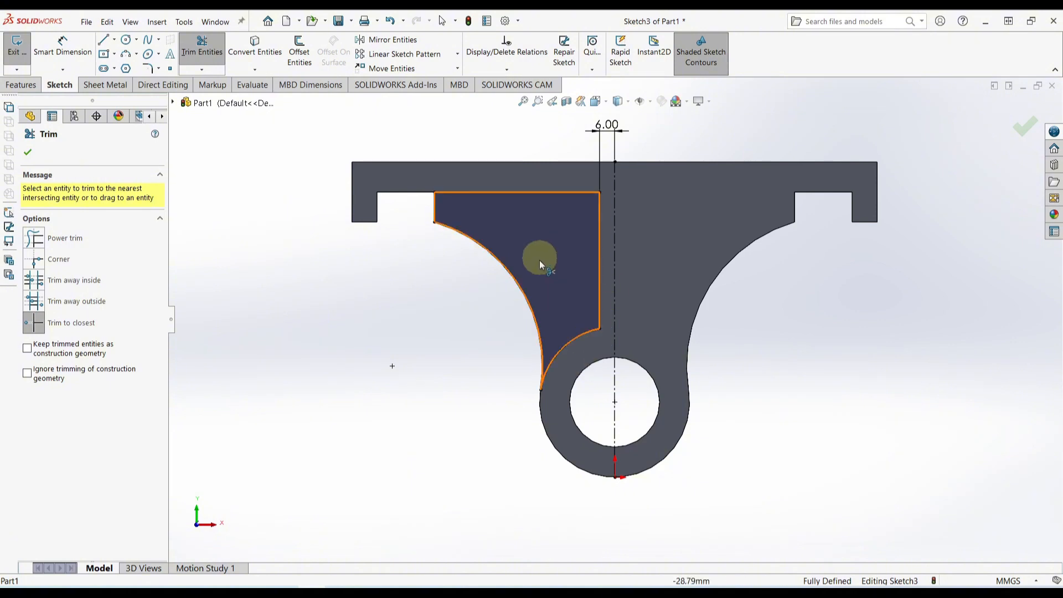
Mirror the closed left pocket profile about the vertical centerline, keeping the original
{"action": "left_click", "coordinate": [372, 42]}
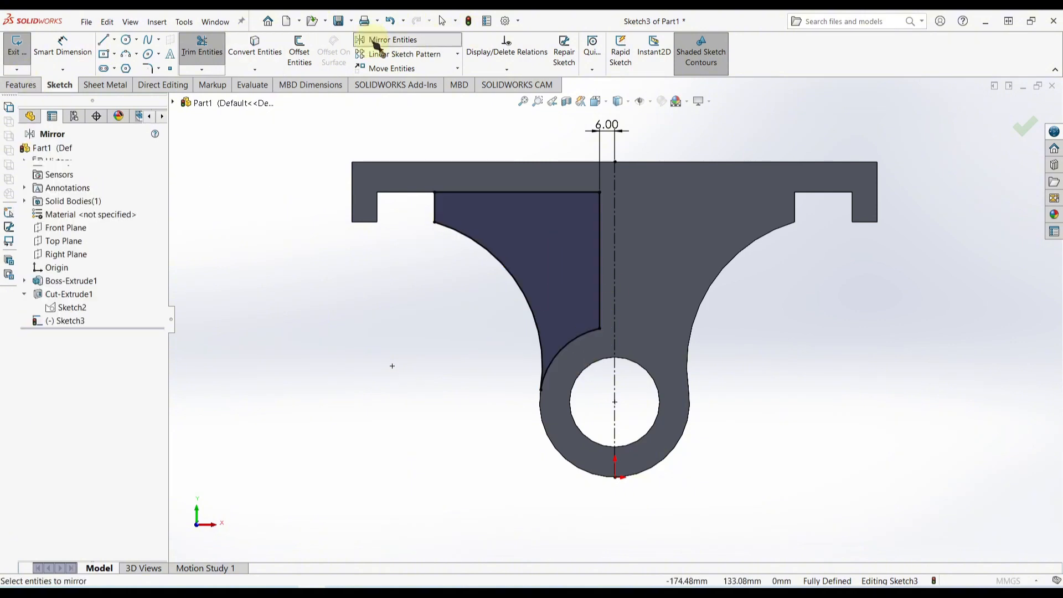
{"action": "left_click", "coordinate": [538, 249]}
{"action": "left_click", "coordinate": [127, 366]}
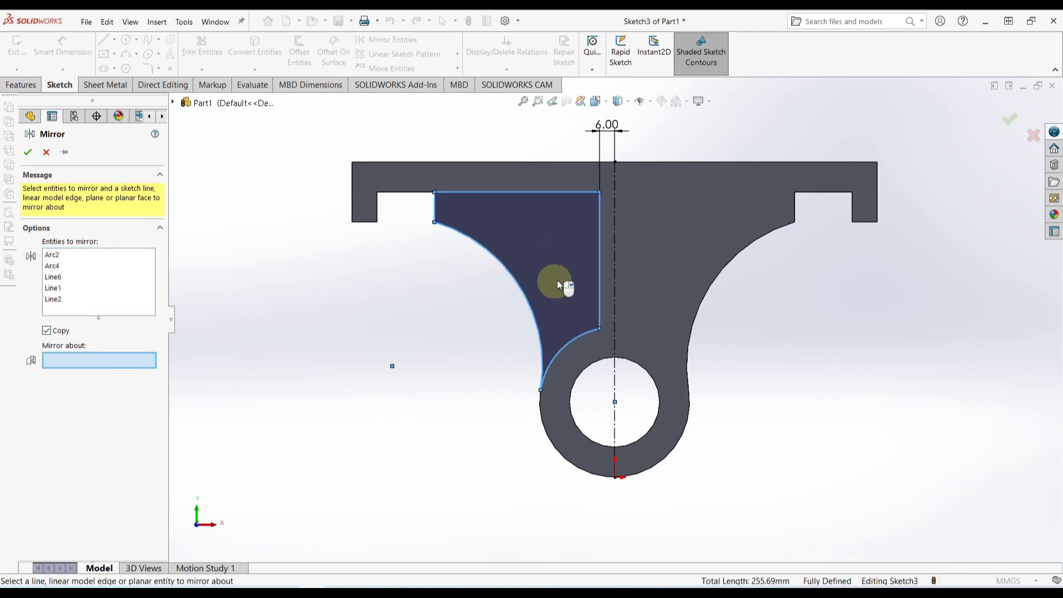
{"action": "left_click", "coordinate": [614, 247]}
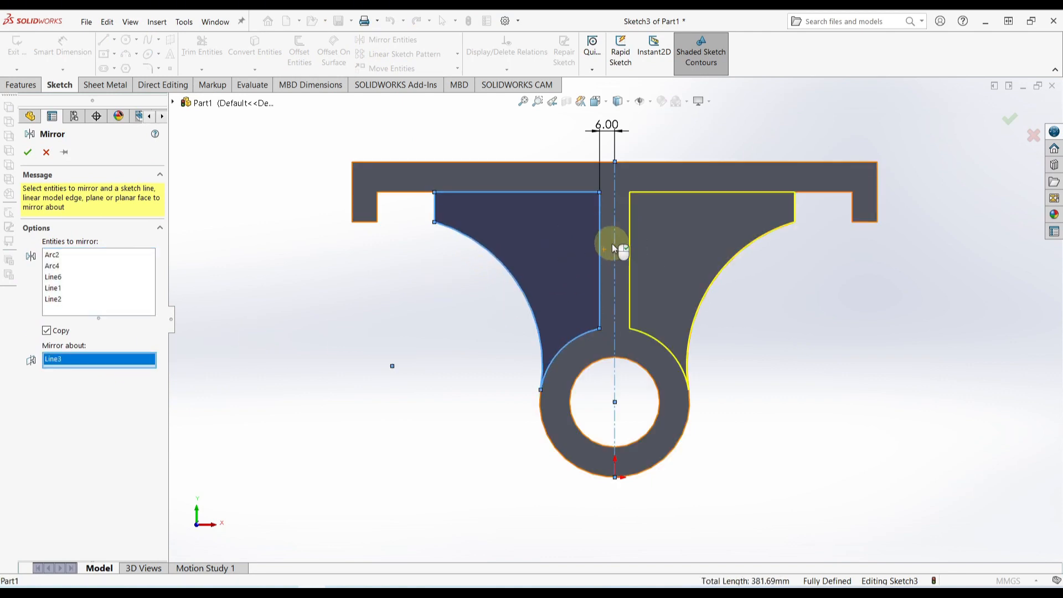
{"action": "left_click", "coordinate": [27, 153]}
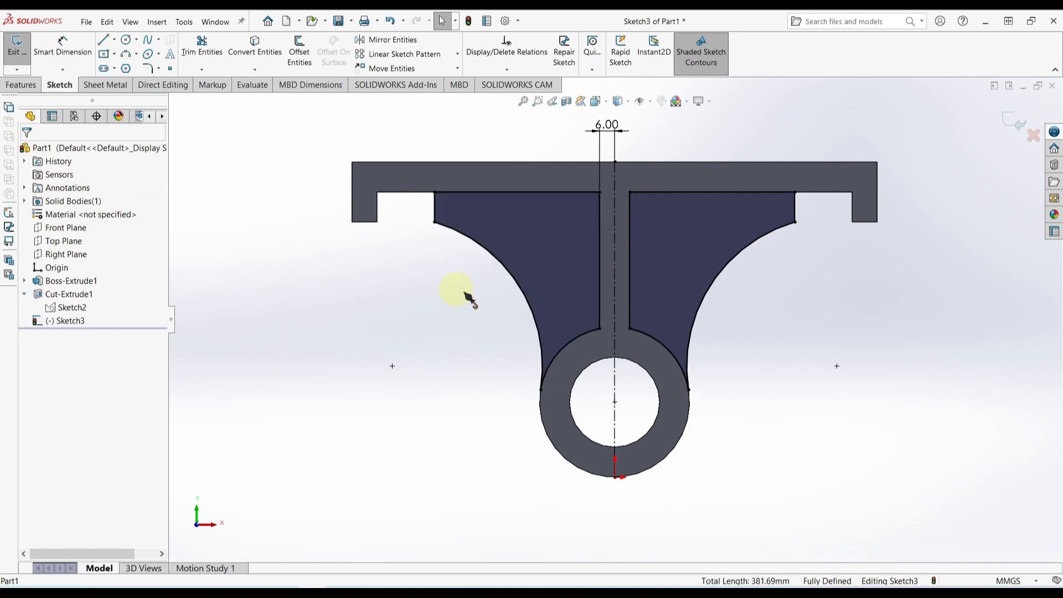
{"action": "left_click", "coordinate": [31, 86]}
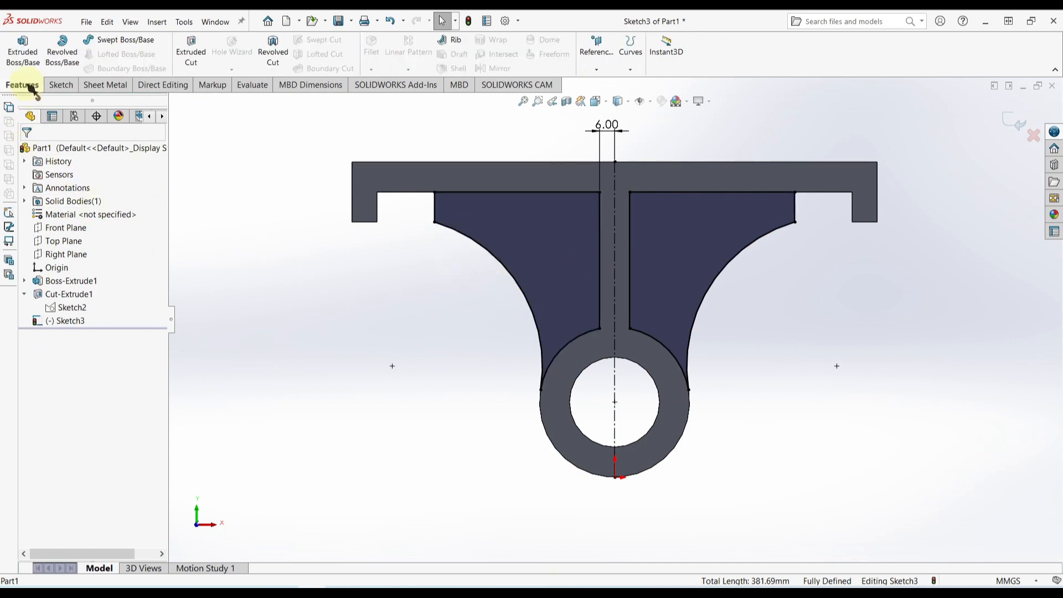
{"action": "left_click", "coordinate": [201, 53]}
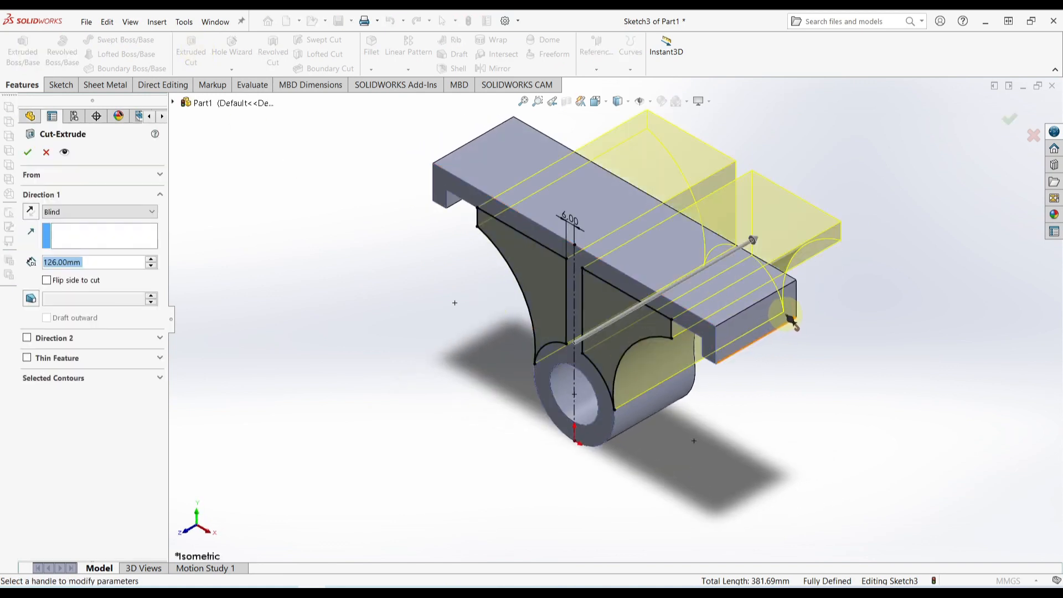
{"action": "left_click", "coordinate": [151, 212]}
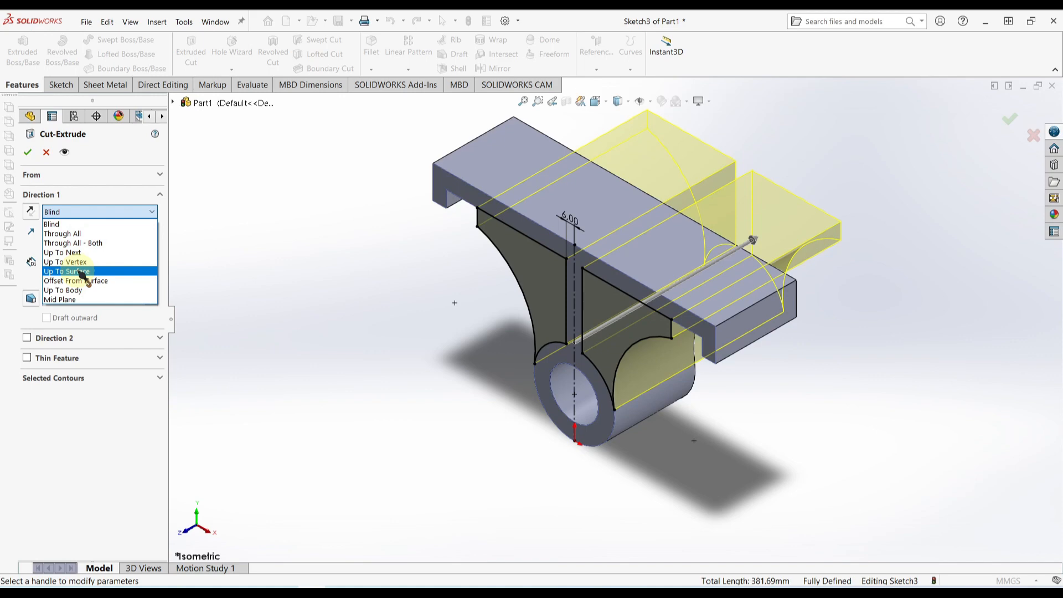
{"action": "left_click", "coordinate": [78, 301]}
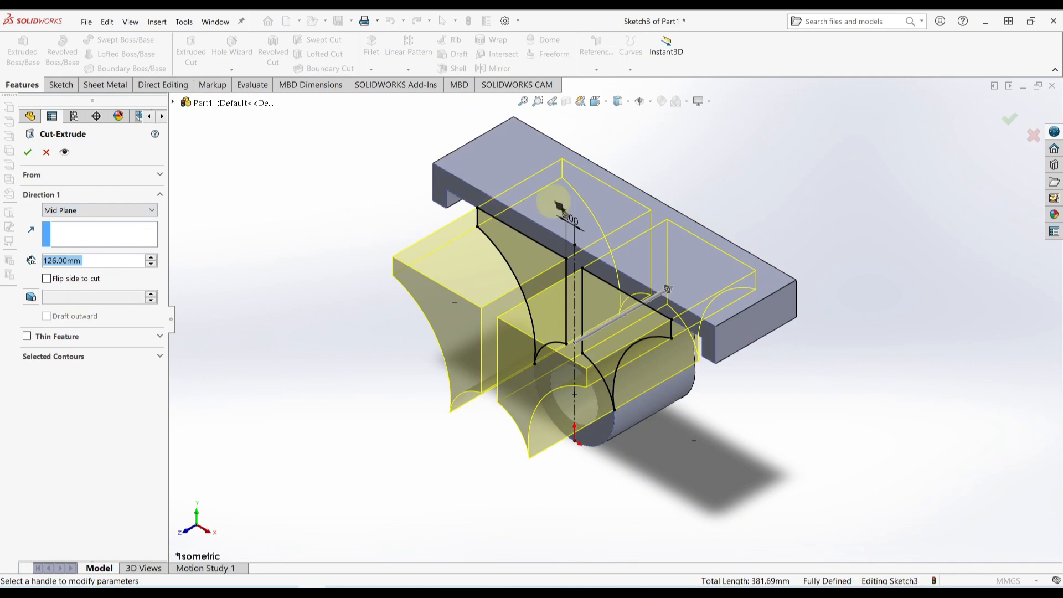
{"action": "middle_click_drag", "start_coordinate": [392, 247], "coordinate": [406, 299]}
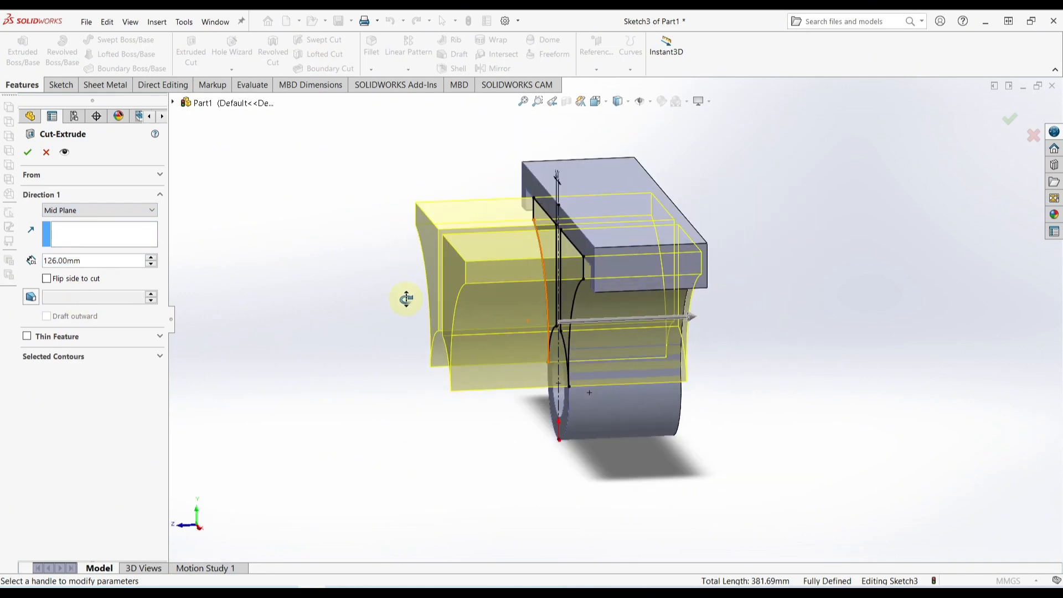
{"action": "left_click", "coordinate": [48, 153]}
Cut-extrude both pocket profiles from the front face to a blind depth of 30-6 (24 mm)
{"action": "middle_click_drag", "start_coordinate": [387, 268], "coordinate": [423, 297]}
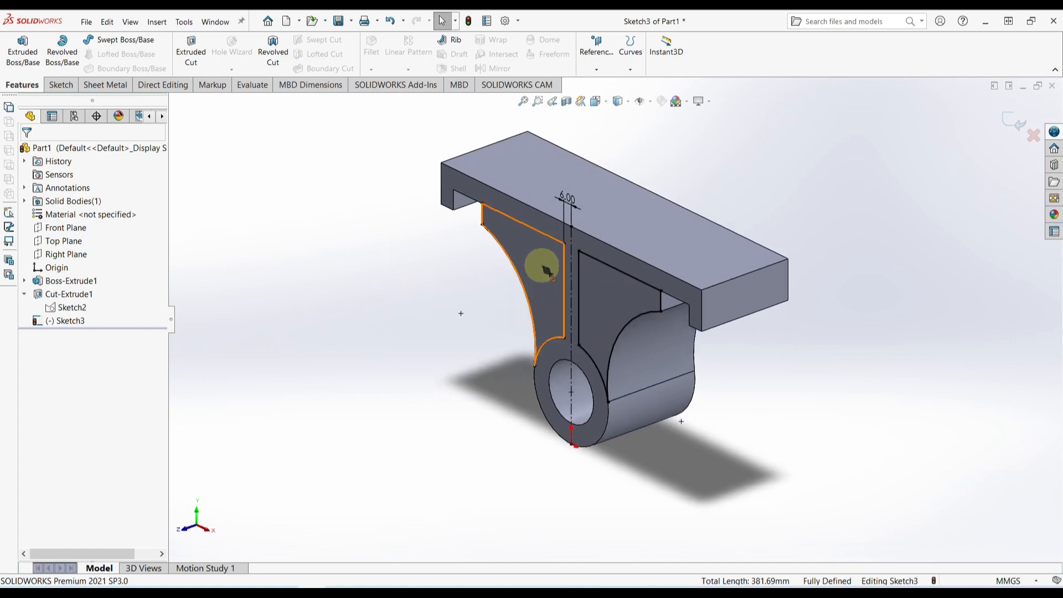
{"action": "left_click", "coordinate": [192, 58]}
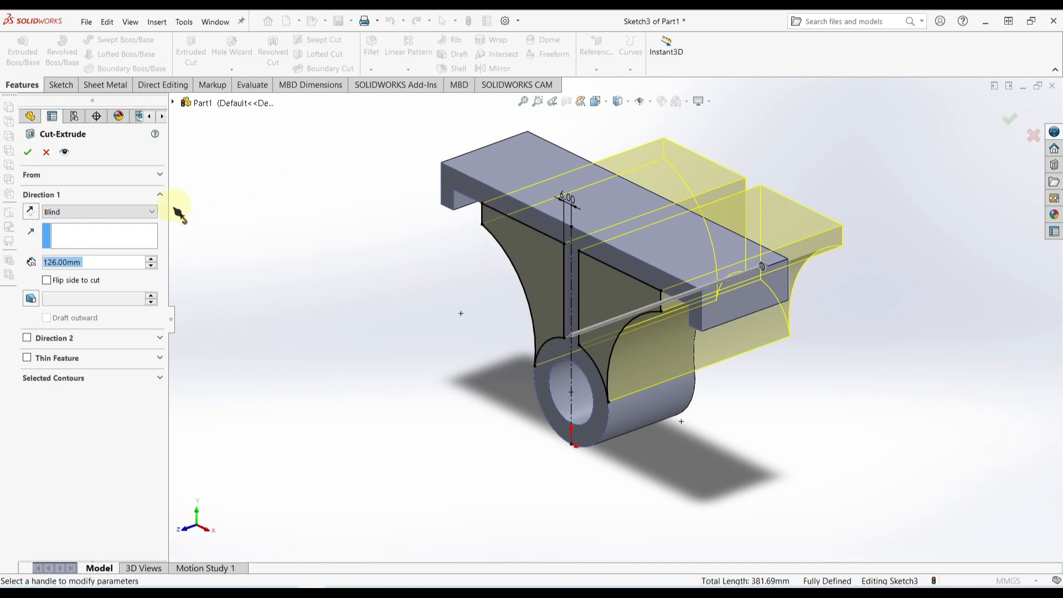
{"action": "left_click", "coordinate": [95, 262]}
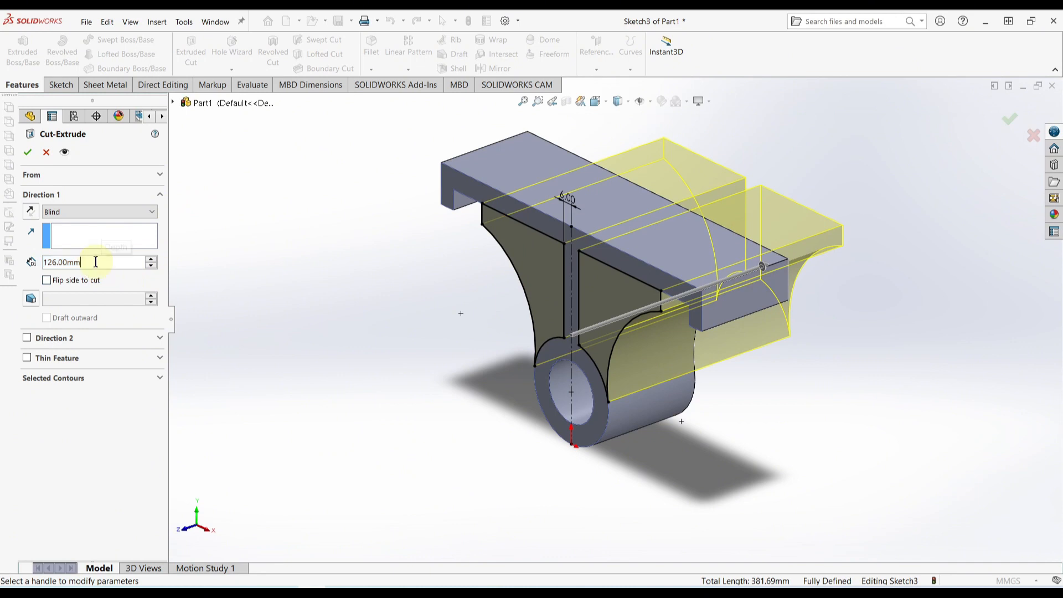
{"action": "key", "text": "BackSpace"}
{"action": "key", "text": "BackSpace"}
{"action": "key", "text": "BackSpace"}
{"action": "key", "text": "BackSpace"}
{"action": "key", "text": "BackSpace"}
{"action": "key", "text": "BackSpace"}
{"action": "key", "text": "BackSpace"}
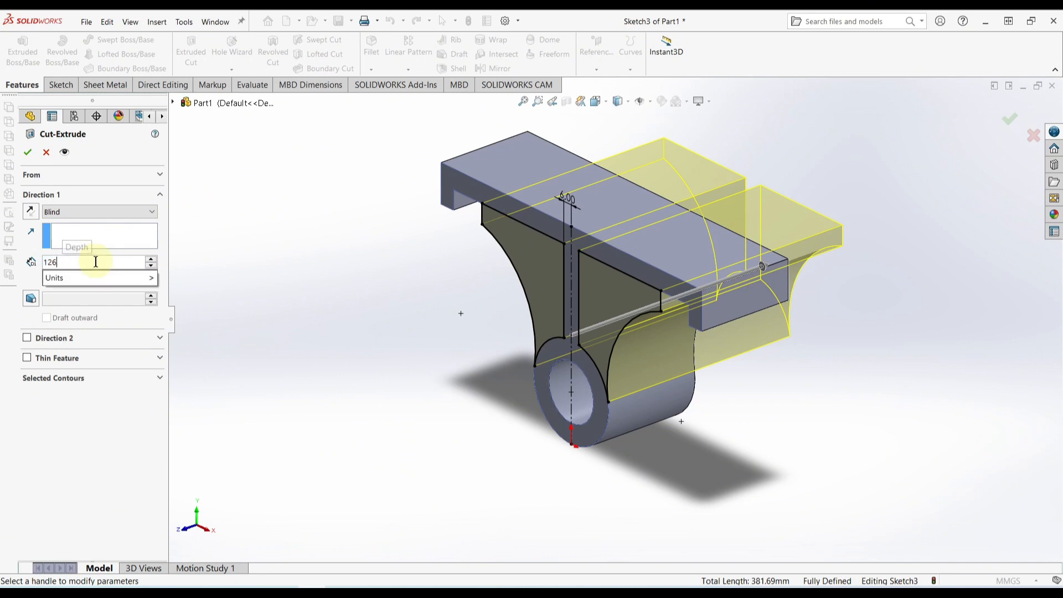
{"action": "key", "text": "BackSpace"}
{"action": "type", "text": "30-"}
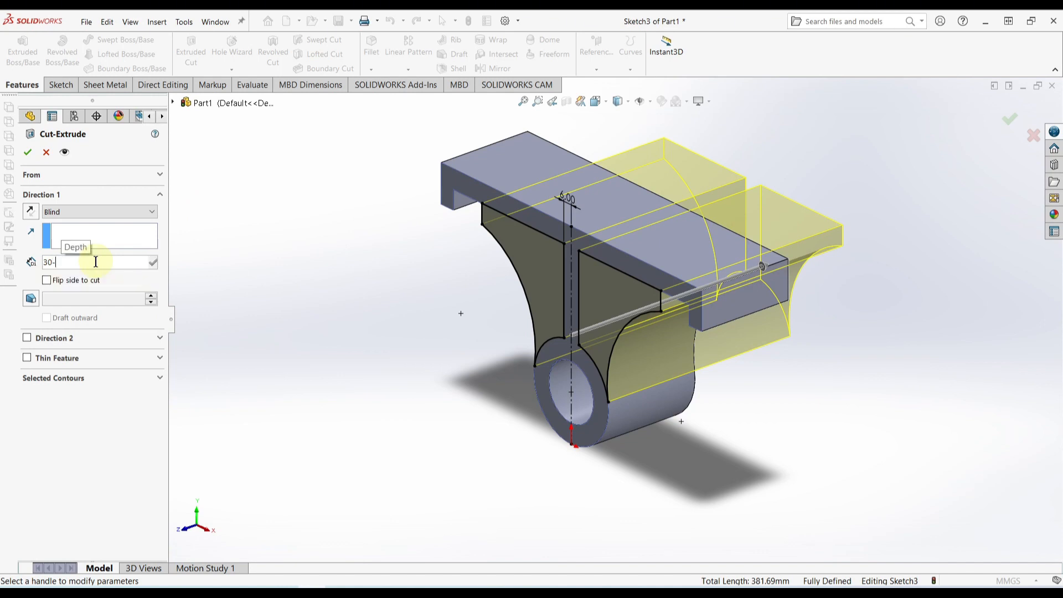
{"action": "type", "text": "6"}
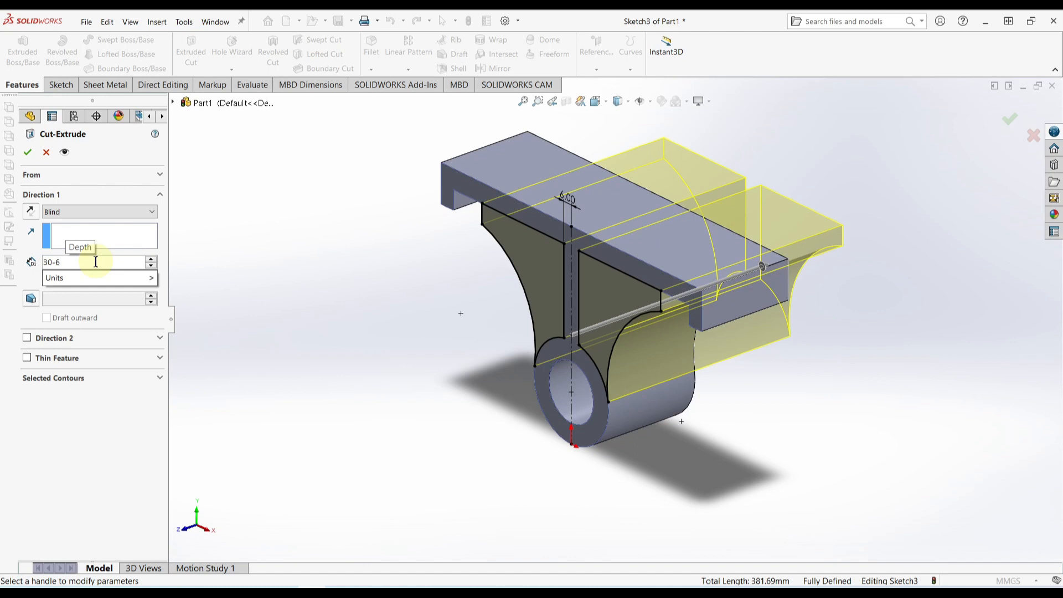
{"action": "key", "text": "Return"}
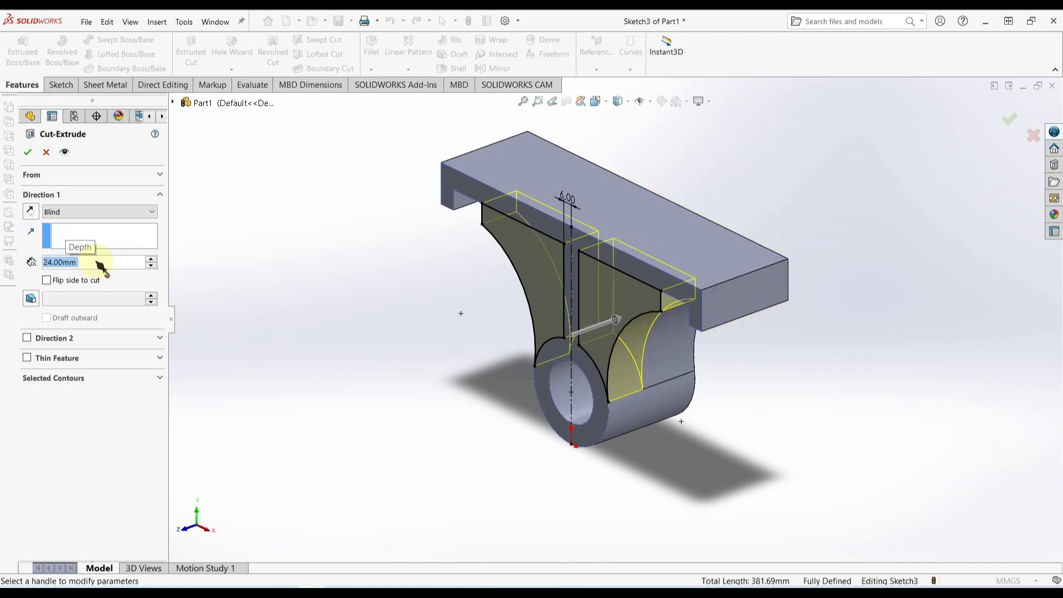
{"action": "left_click", "coordinate": [26, 153]}
Mirror the Cut-Extrude2 pockets about the Front Plane to recess the opposite side of the bracket
{"action": "middle_click_drag", "start_coordinate": [456, 387], "coordinate": [471, 355]}
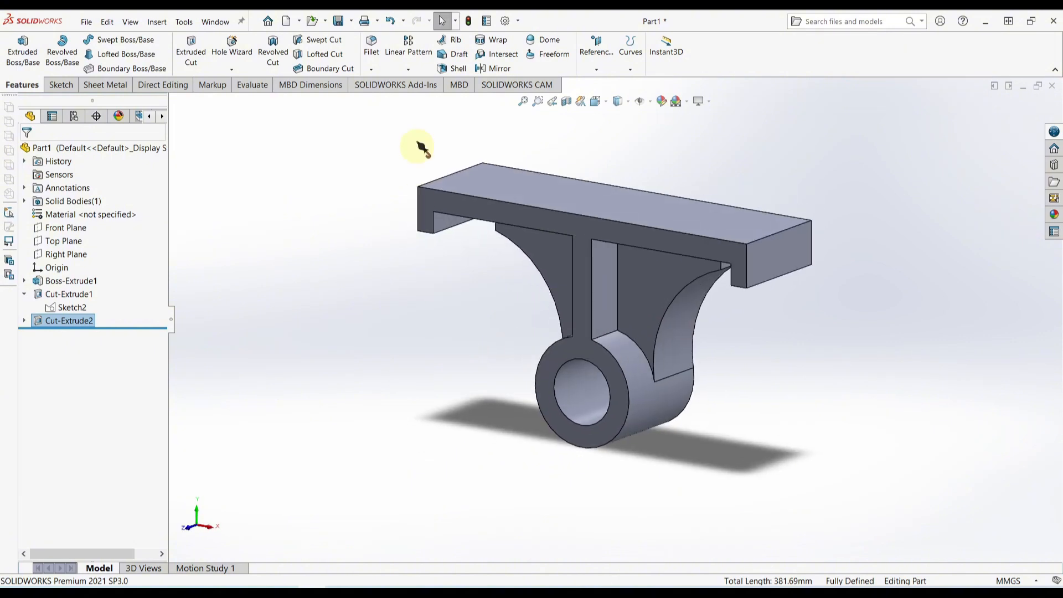
{"action": "left_click", "coordinate": [496, 68]}
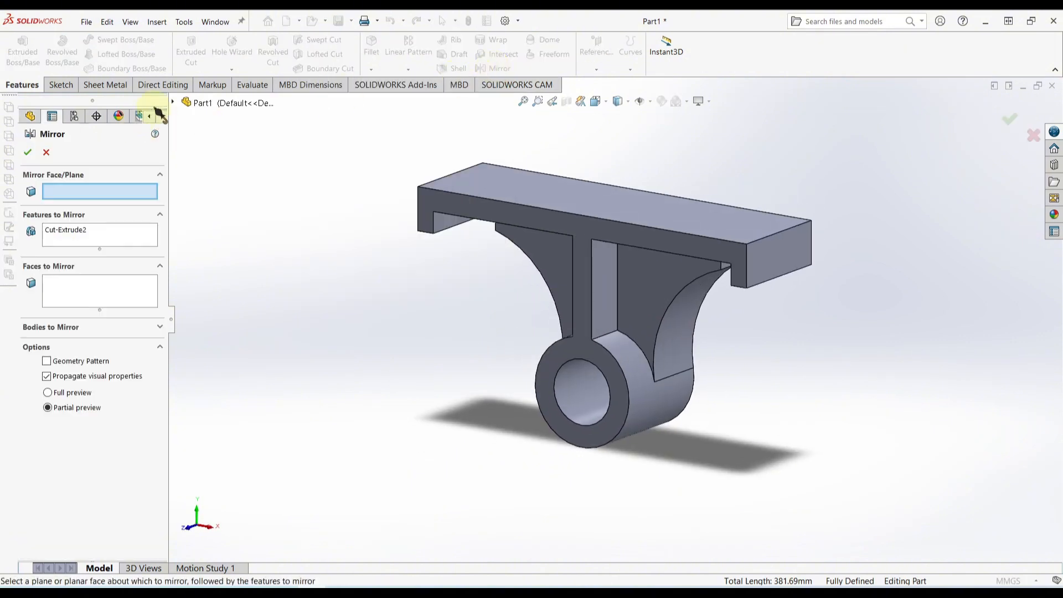
{"action": "left_click", "coordinate": [174, 103]}
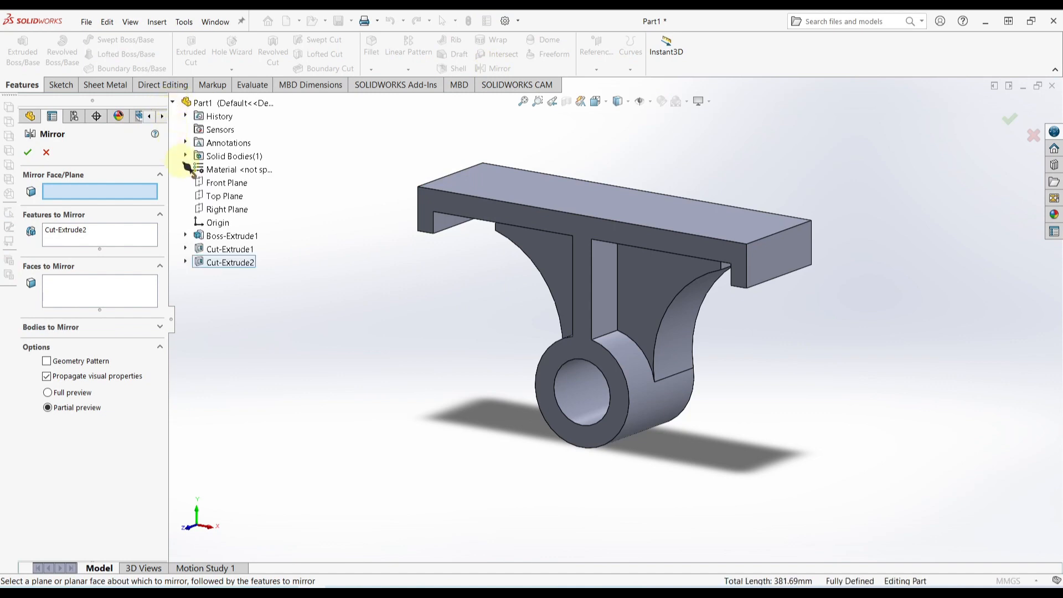
{"action": "left_click", "coordinate": [217, 184]}
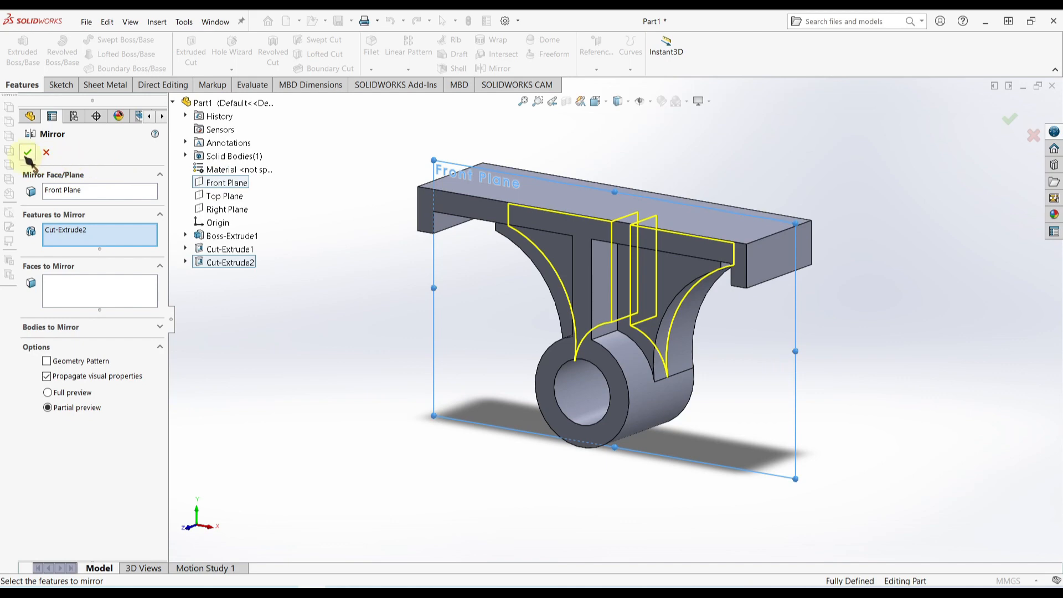
{"action": "left_click", "coordinate": [28, 152]}
{"action": "middle_click_drag", "start_coordinate": [559, 313], "coordinate": [565, 240]}
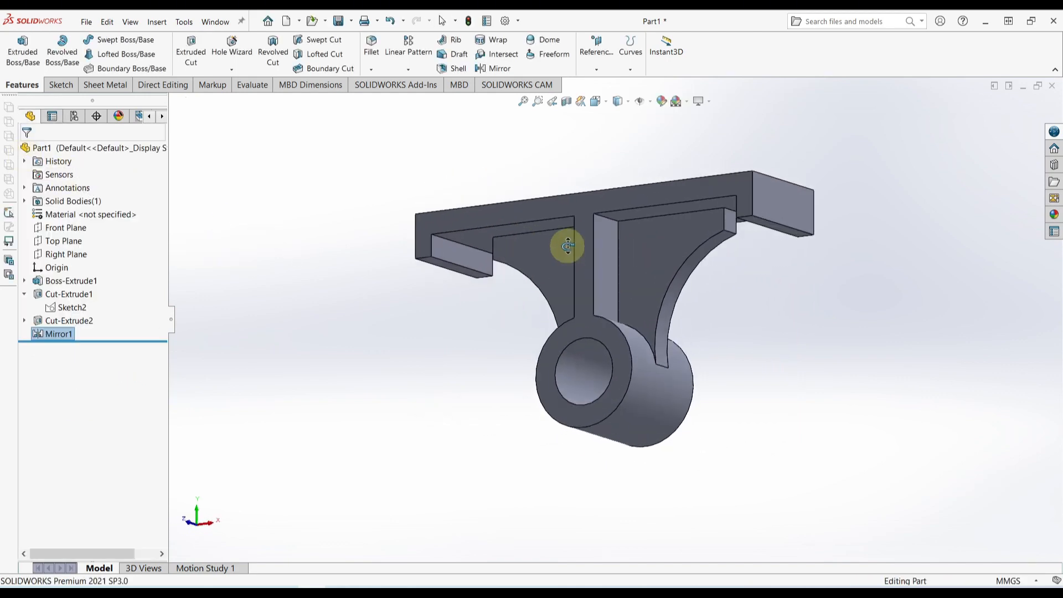
{"action": "right_click", "coordinate": [82, 388]}
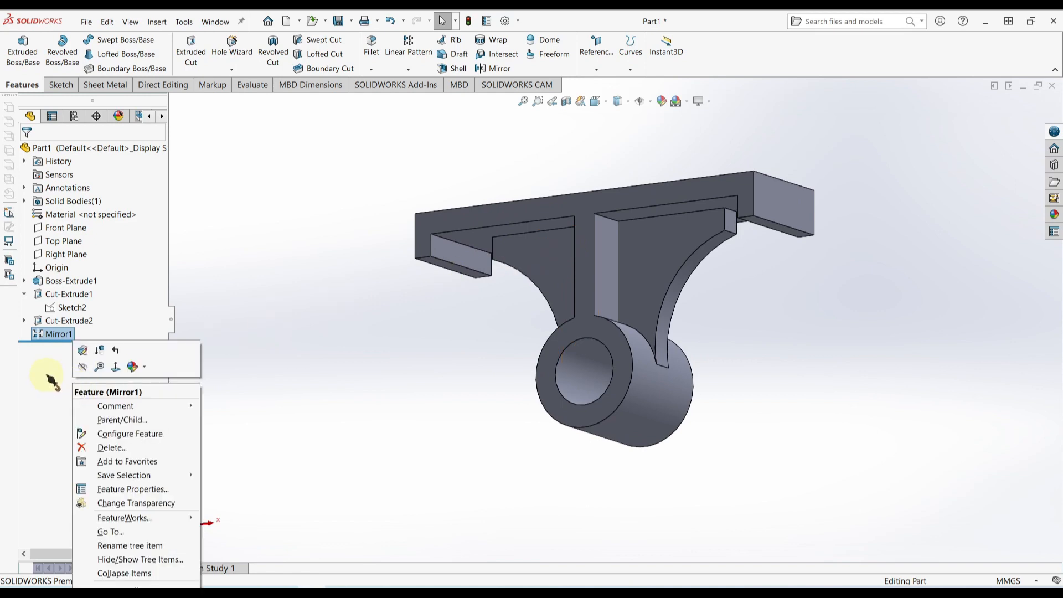
{"action": "left_click", "coordinate": [47, 376]}
{"action": "left_click", "coordinate": [24, 294]}
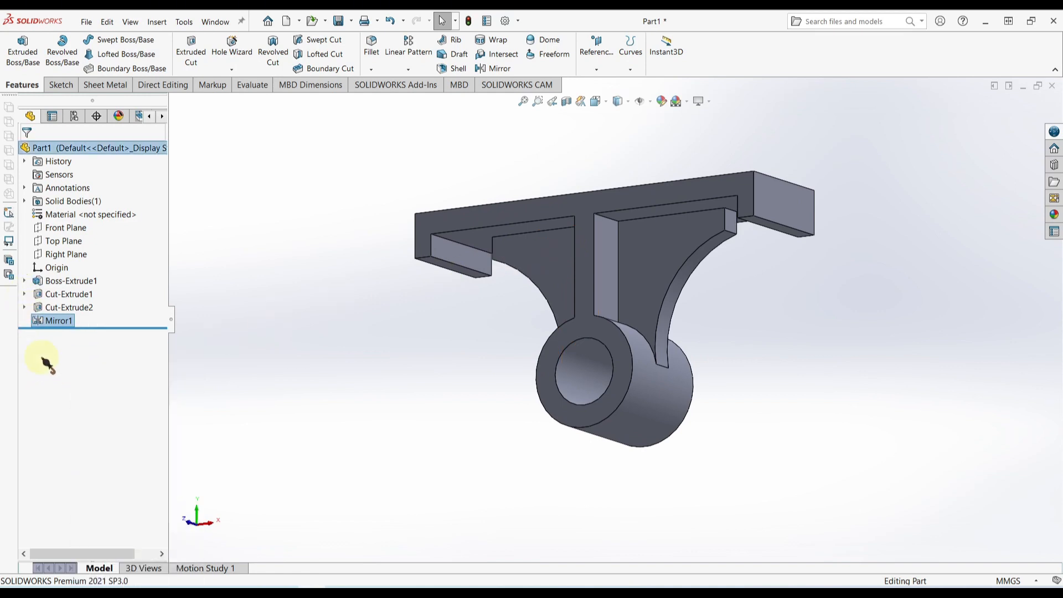
{"action": "right_click", "coordinate": [62, 365]}
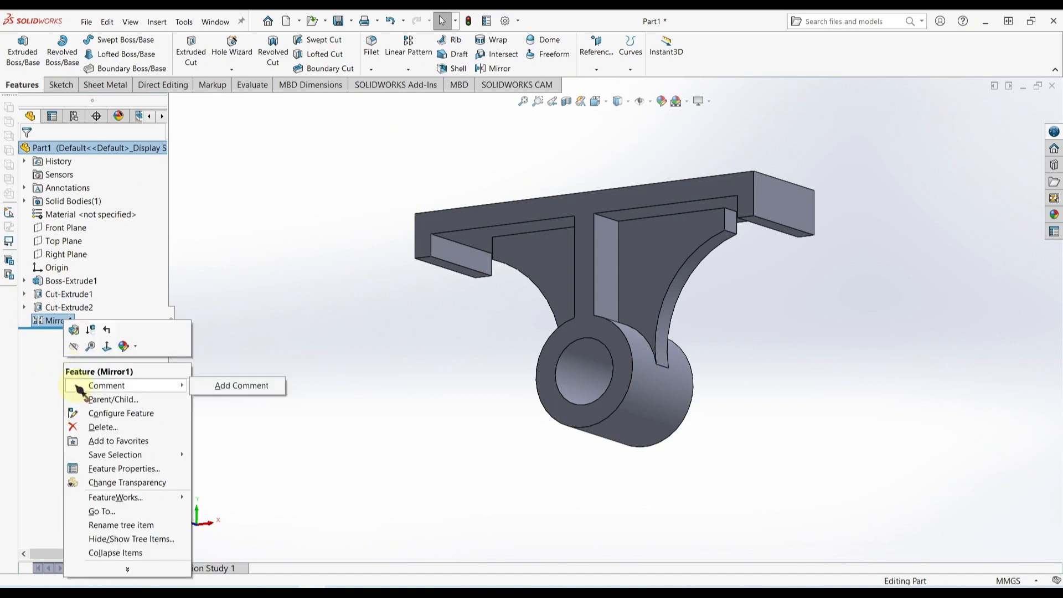
{"action": "left_click", "coordinate": [409, 351]}
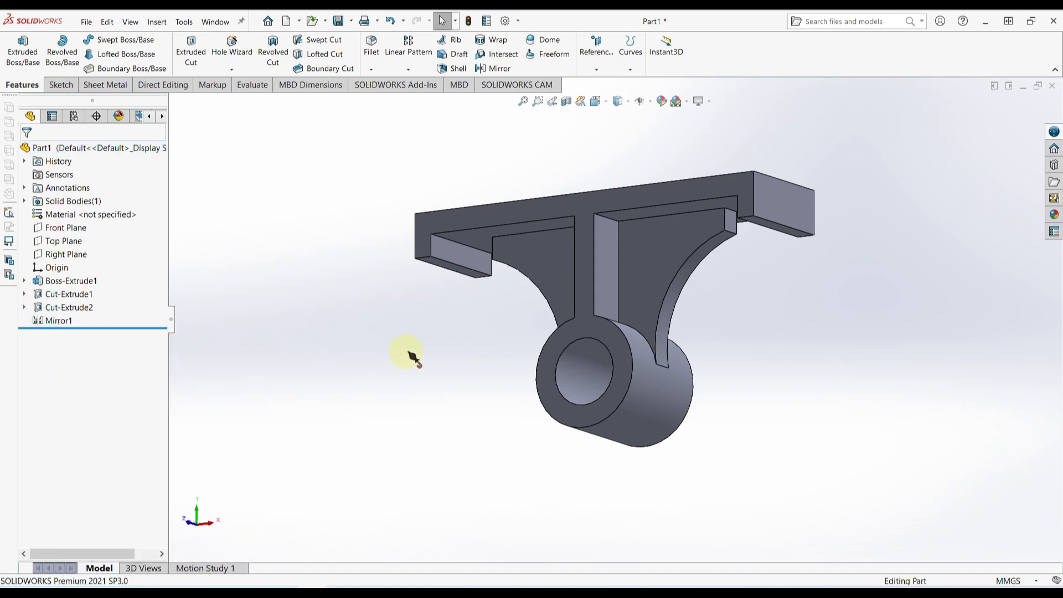
{"action": "middle_click_drag", "start_coordinate": [408, 351], "coordinate": [427, 444]}
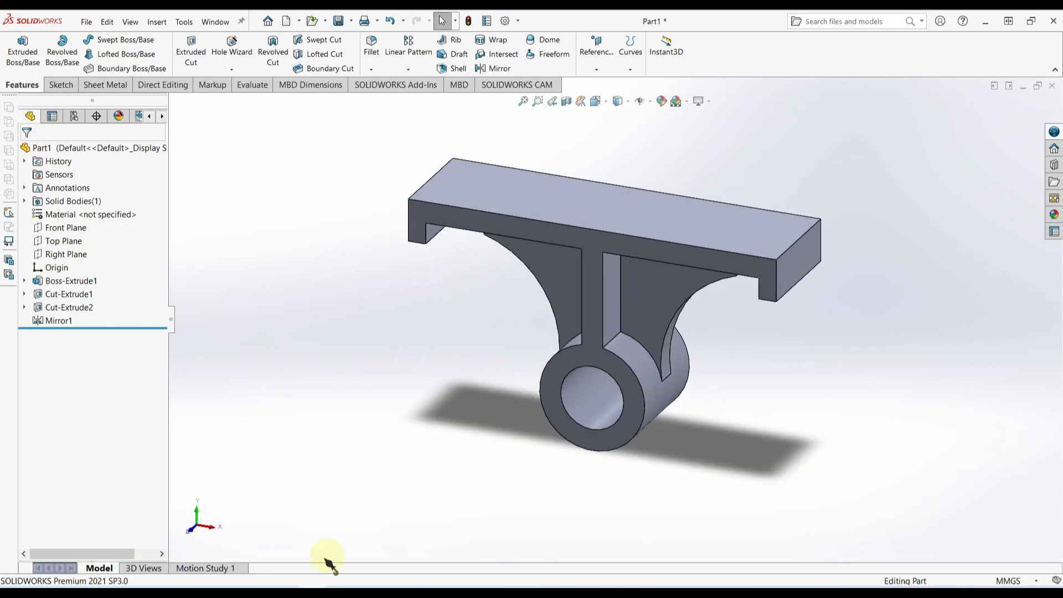
Switch to the MD-0492024.pdf drawing and examine the mounting hole dimensions in the plate's top view, then return to the model
{"action": "left_click", "coordinate": [288, 584]}
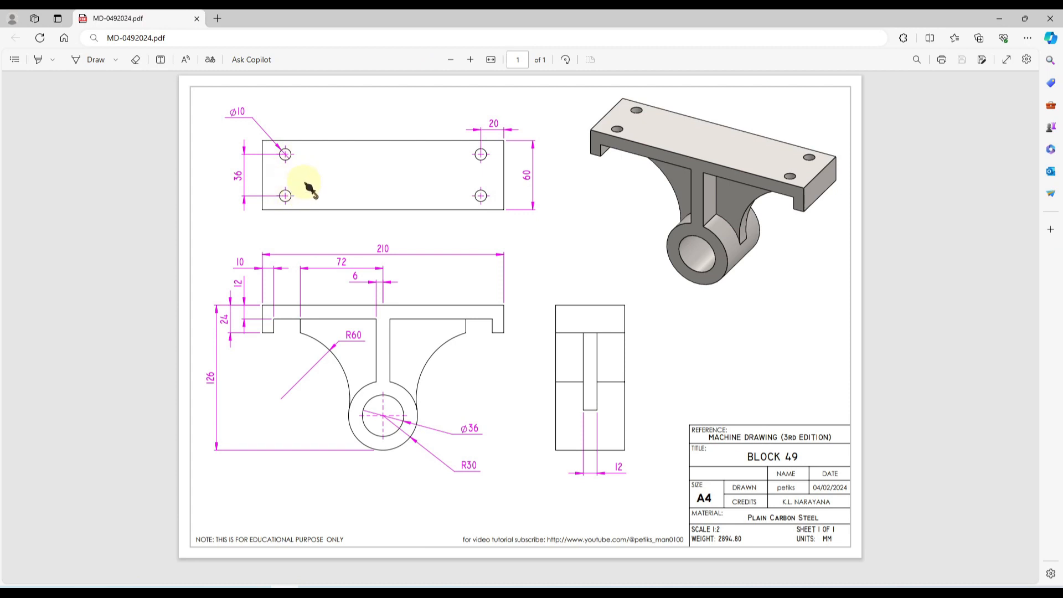
{"action": "key", "text": "ctrl"}
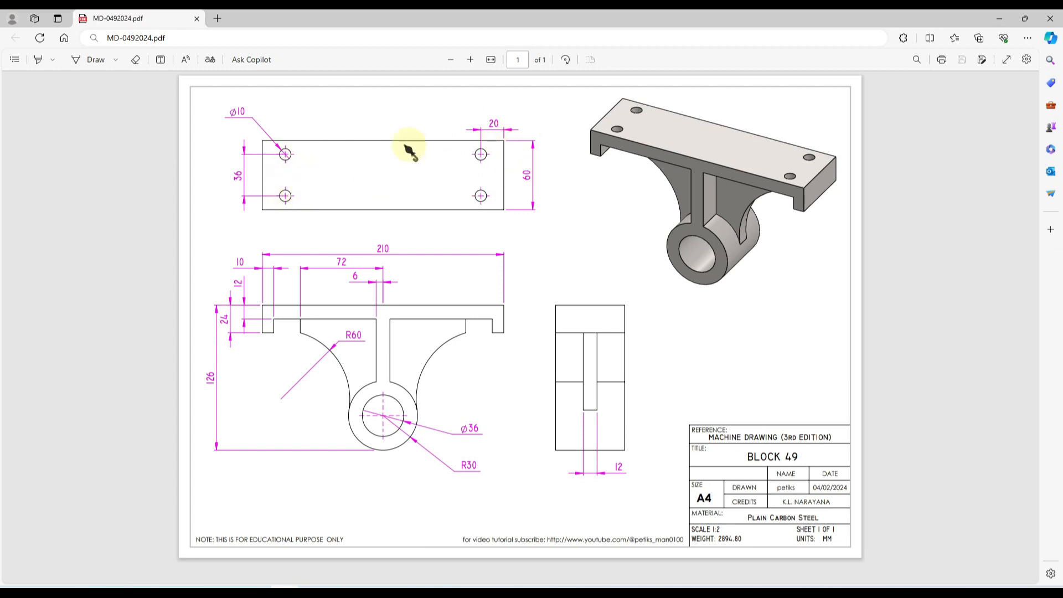
{"action": "key", "text": "ctrl"}
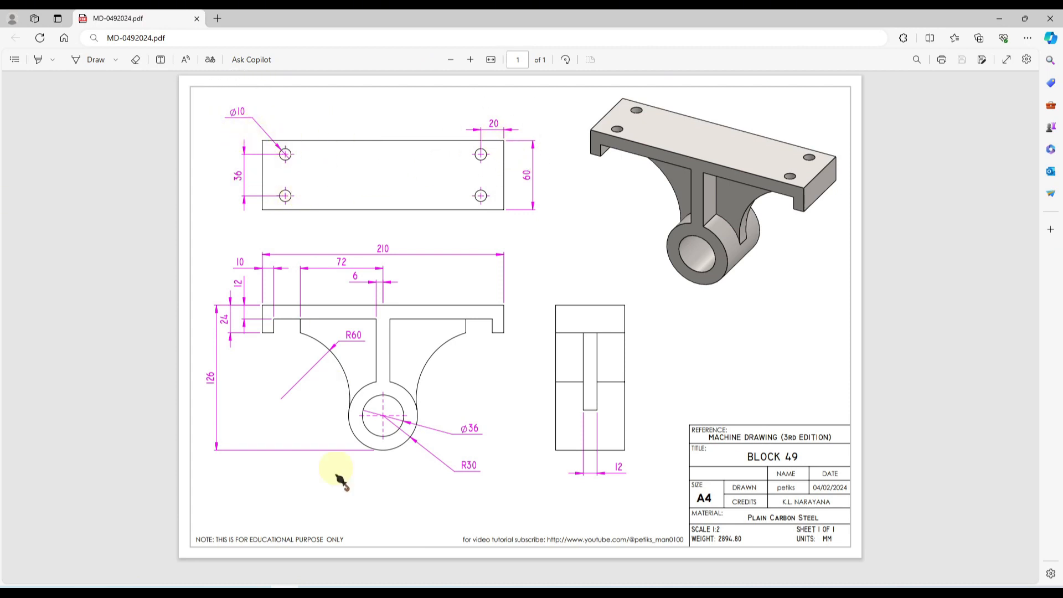
{"action": "mouse_move", "coordinate": [312, 582]}
{"action": "left_click", "coordinate": [309, 557]}
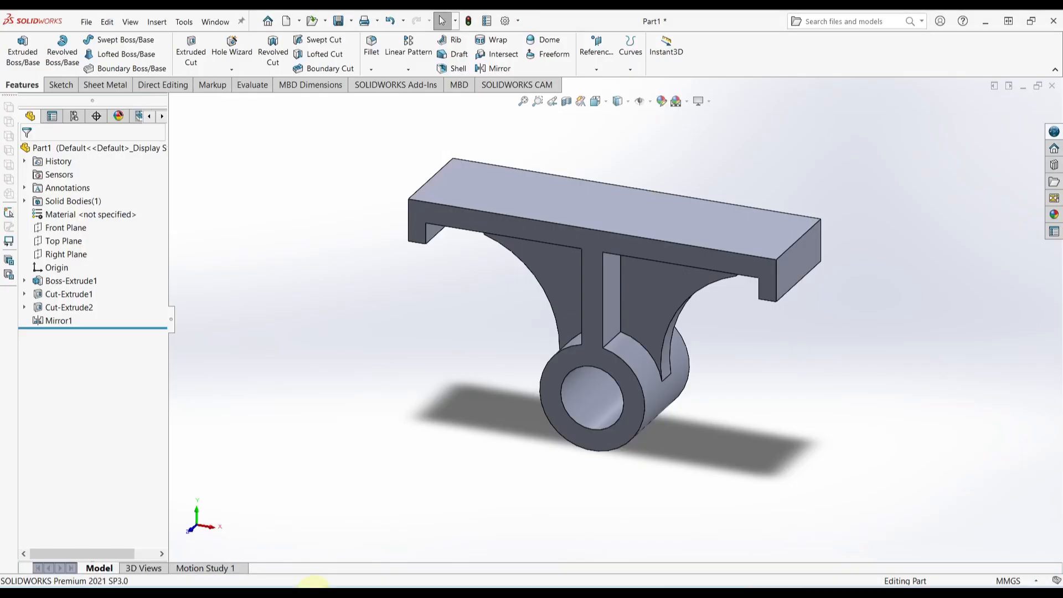
Start a sketch on the plate's top face and draw a center rectangle about 172 × 35 mm centred on the origin
{"action": "left_click", "coordinate": [707, 226]}
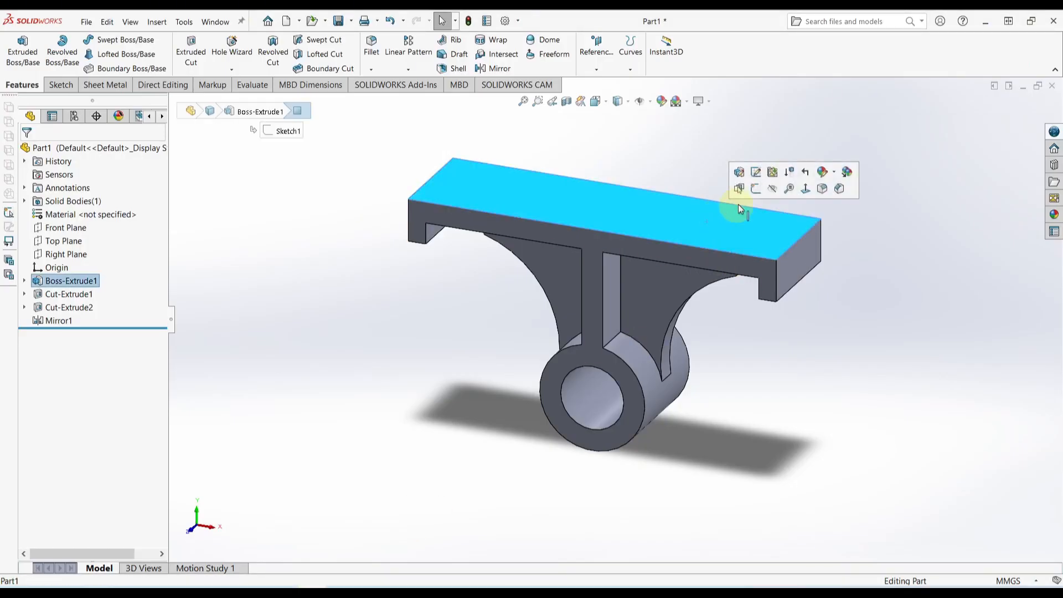
{"action": "left_click", "coordinate": [753, 188]}
{"action": "left_click", "coordinate": [529, 186]}
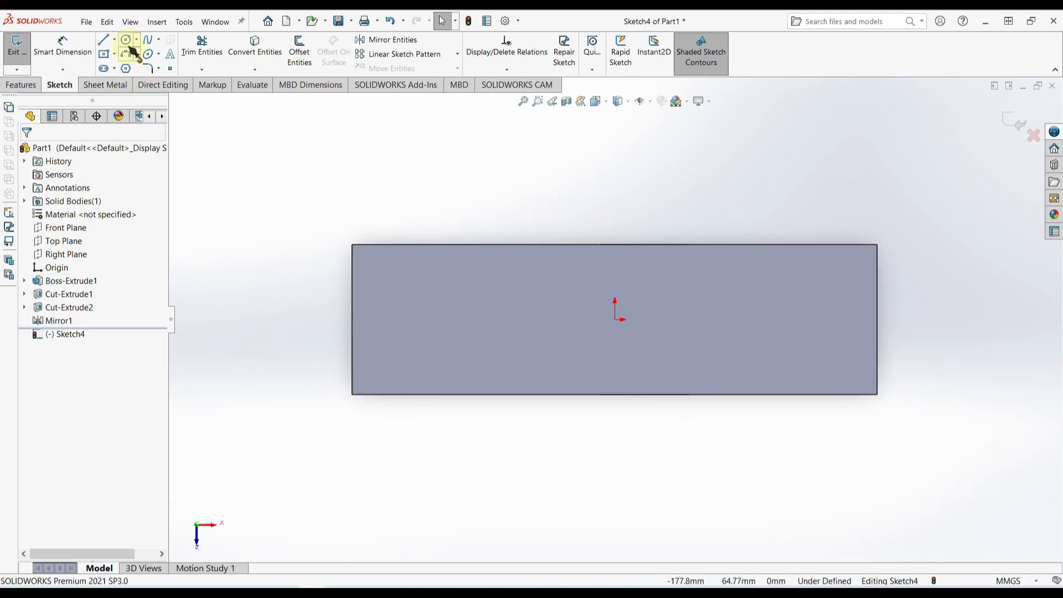
{"action": "left_click", "coordinate": [105, 55]}
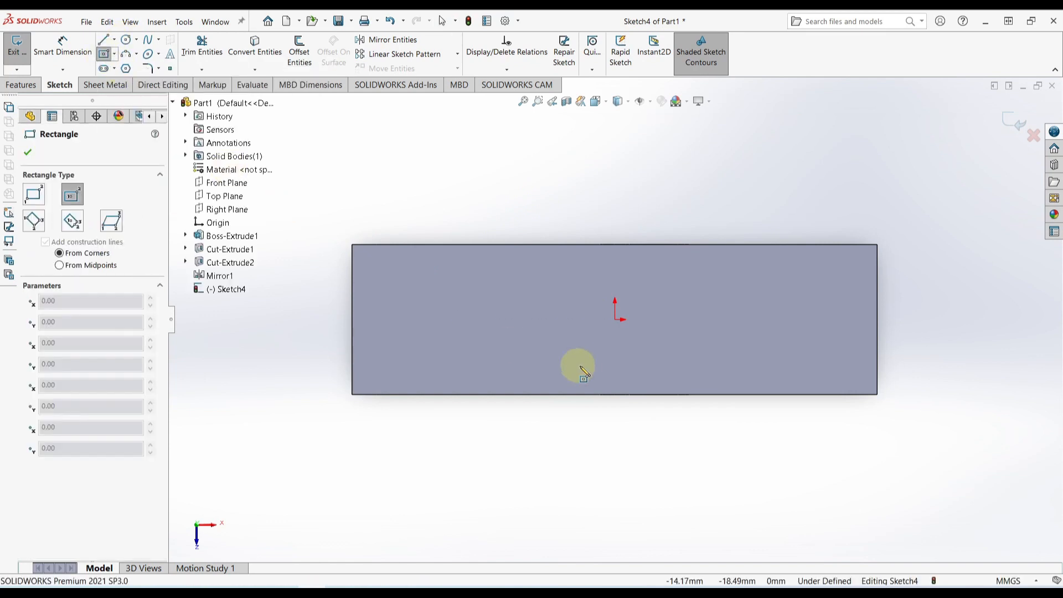
{"action": "left_click", "coordinate": [615, 319]}
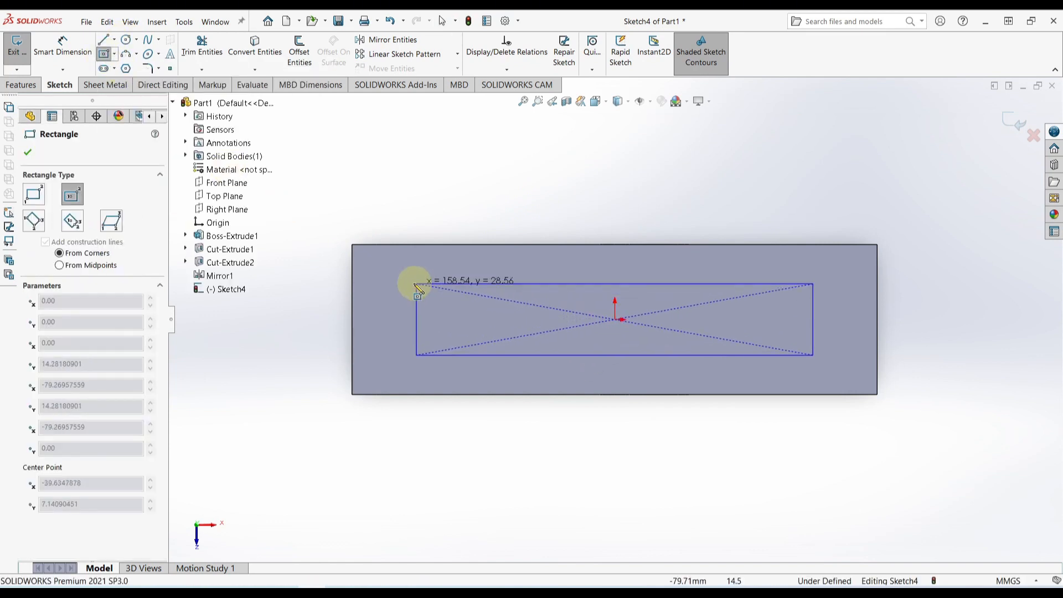
{"action": "left_click", "coordinate": [400, 277]}
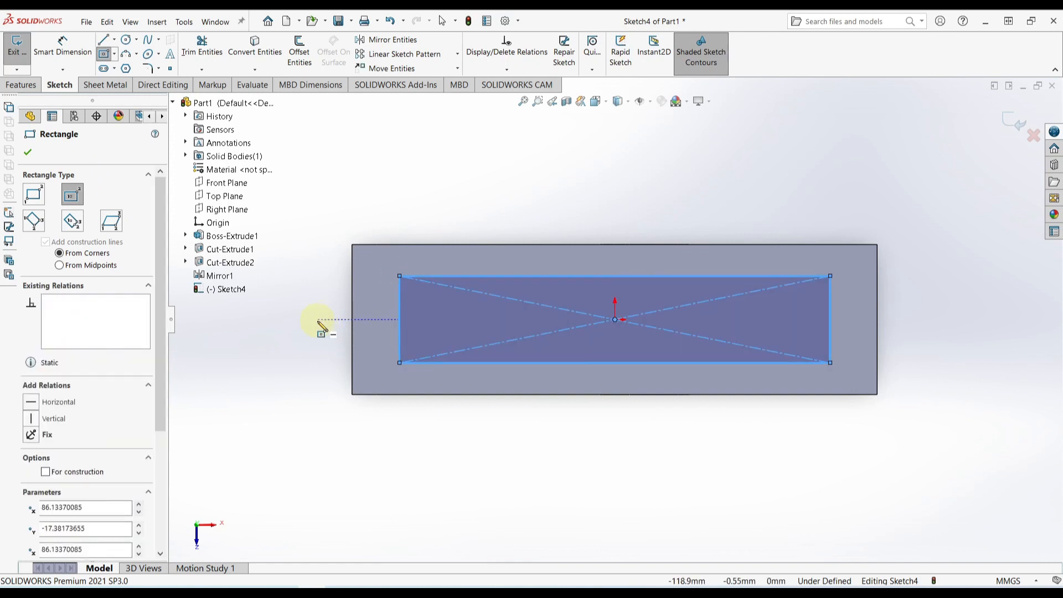
{"action": "key", "text": "Escape"}
Dimension the rectangle's left side 20 mm from the plate's left edge
{"action": "right_click_drag", "start_coordinate": [304, 296], "coordinate": [320, 227]}
{"action": "left_click", "coordinate": [354, 255]}
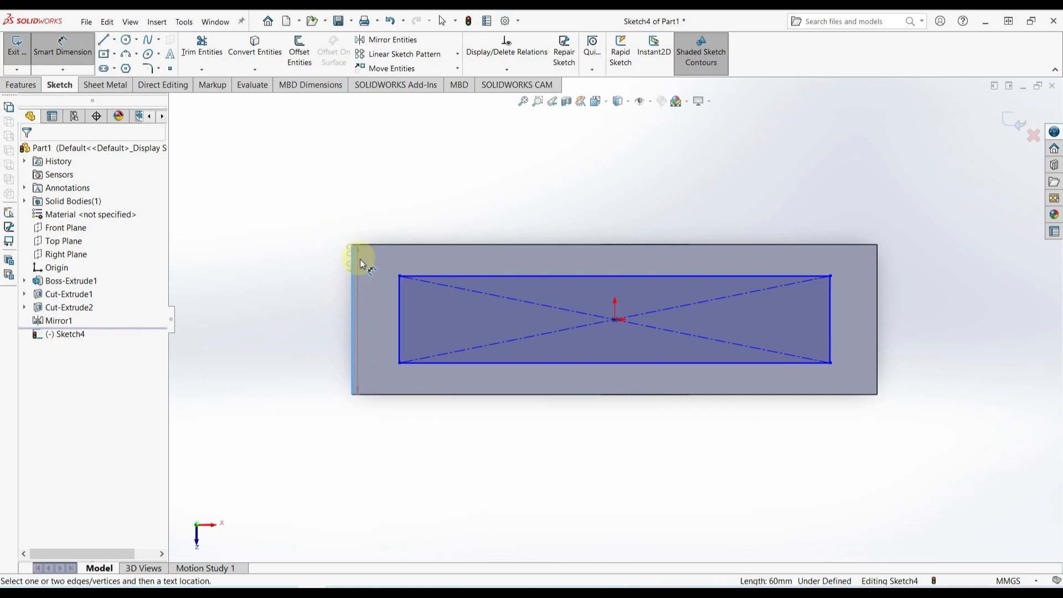
{"action": "left_click", "coordinate": [397, 290]}
{"action": "left_click", "coordinate": [326, 220]}
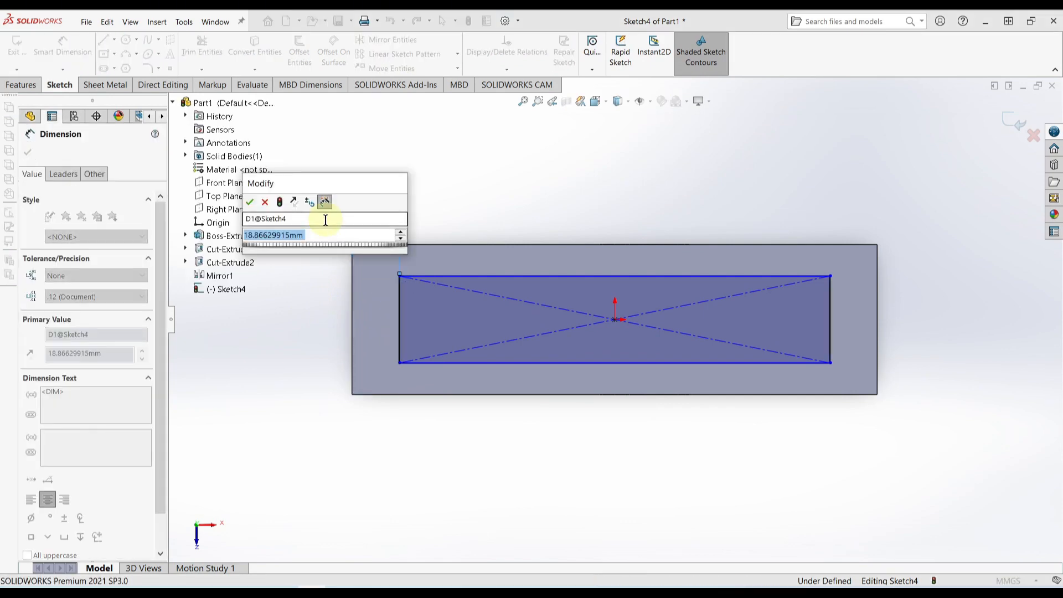
{"action": "type", "text": "20"}
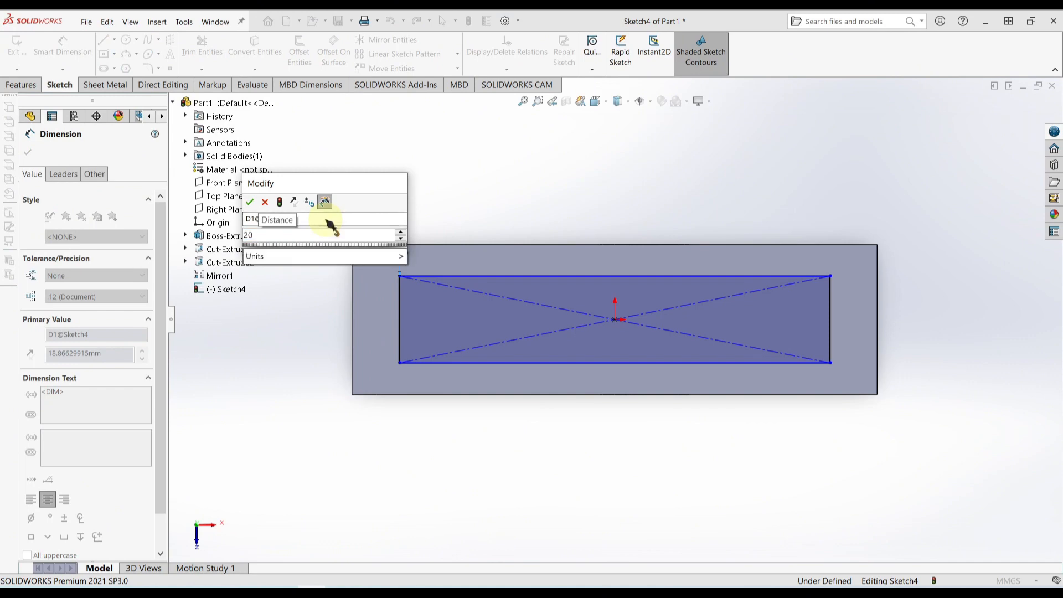
{"action": "key", "text": "Return"}
Dimension the rectangle's left side to a length of 36 mm
{"action": "left_click", "coordinate": [401, 311]}
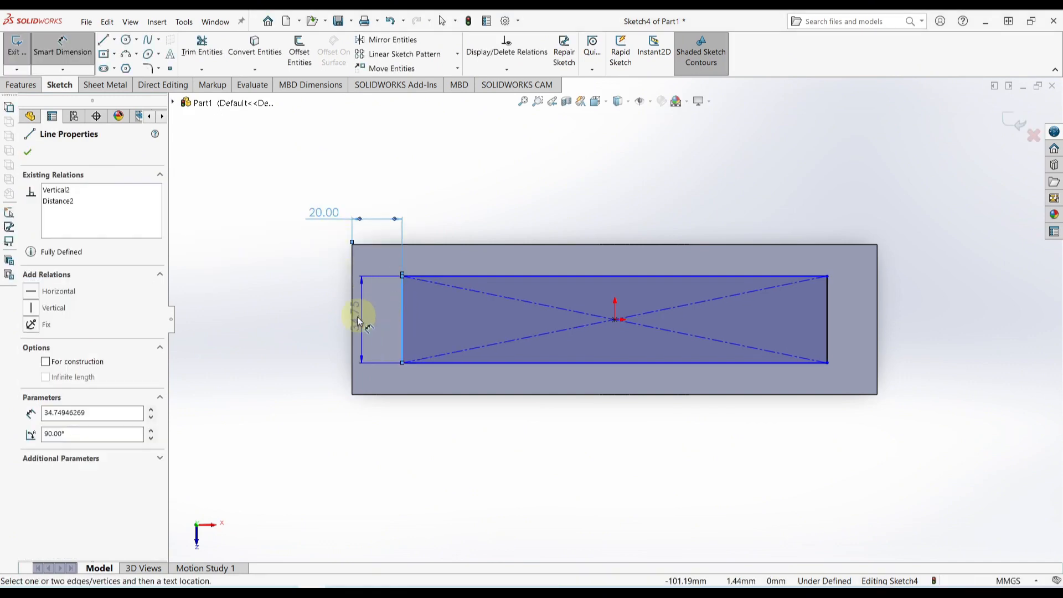
{"action": "left_click", "coordinate": [320, 321]}
{"action": "type", "text": "3"}
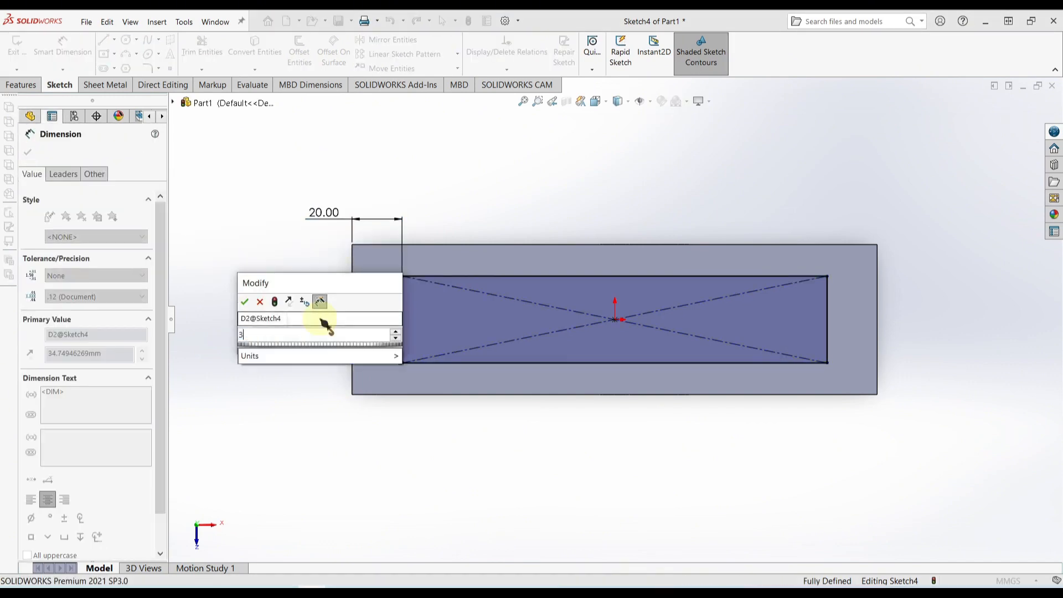
{"action": "type", "text": "6"}
{"action": "key", "text": "Return"}
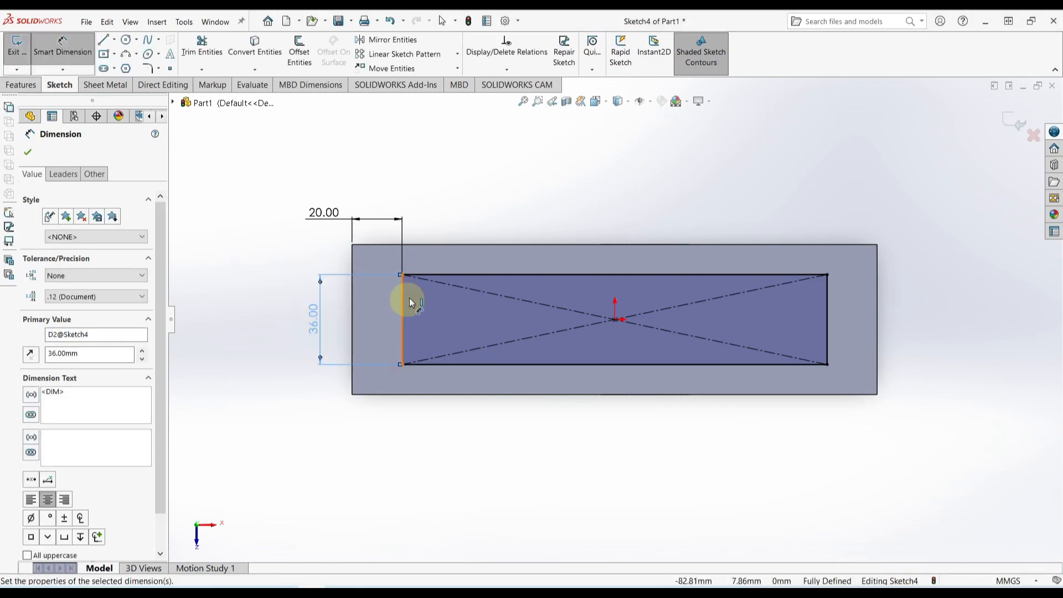
{"action": "key", "text": "Escape"}
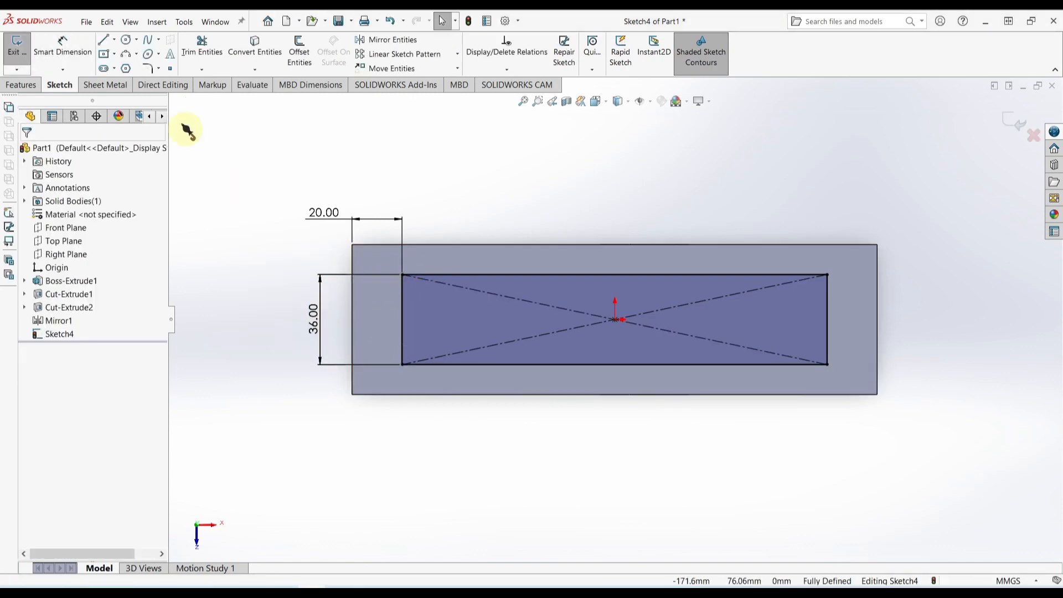
Draw four circles, about 11 to 19 mm in diameter, centred on the rectangle's four corners
{"action": "left_click", "coordinate": [126, 40]}
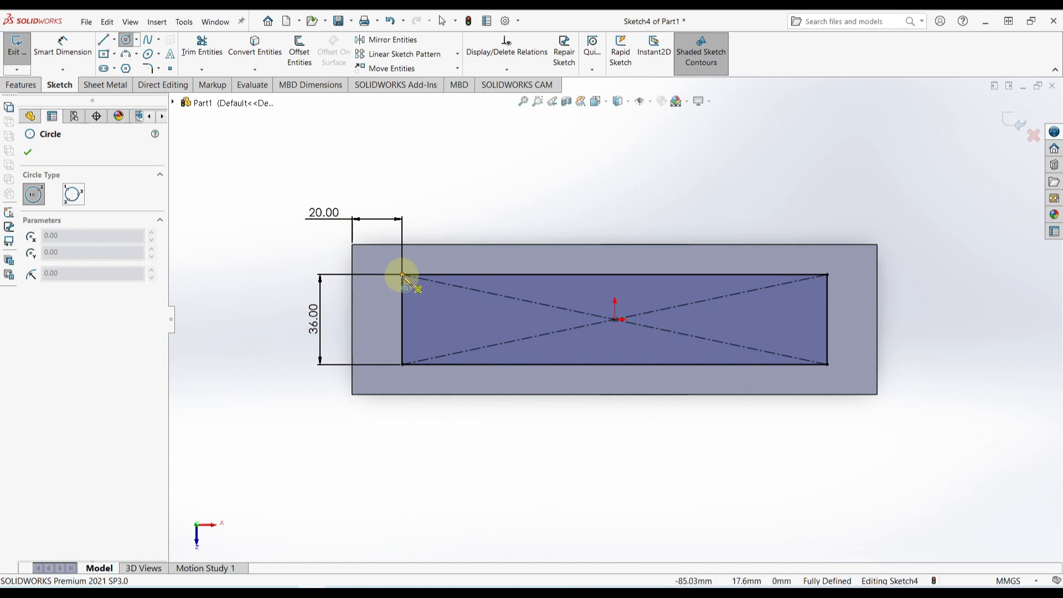
{"action": "left_click", "coordinate": [402, 275]}
{"action": "left_click", "coordinate": [416, 267]}
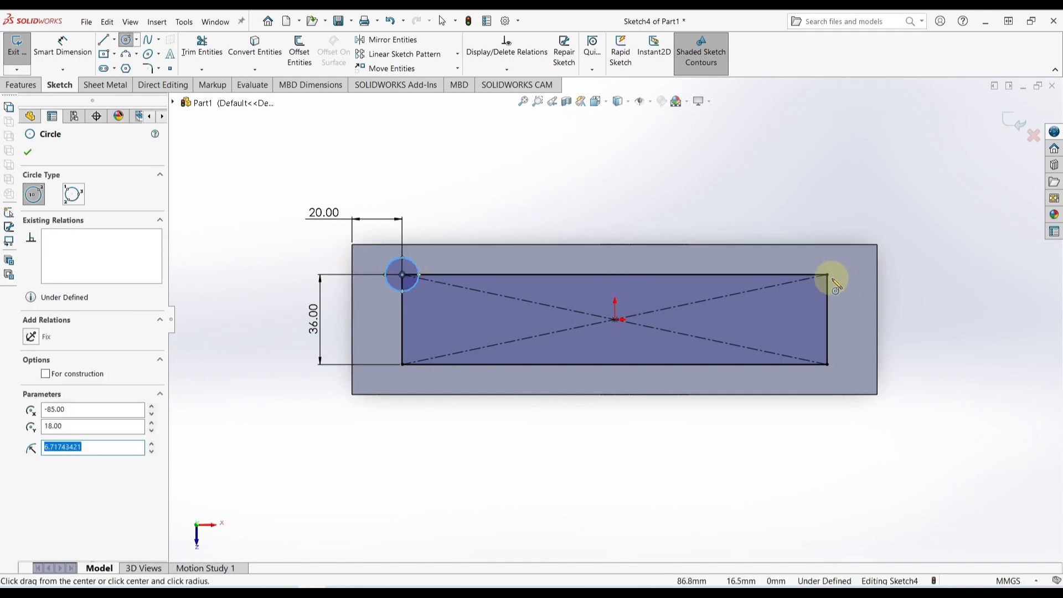
{"action": "left_click", "coordinate": [828, 274]}
{"action": "left_click", "coordinate": [837, 265]}
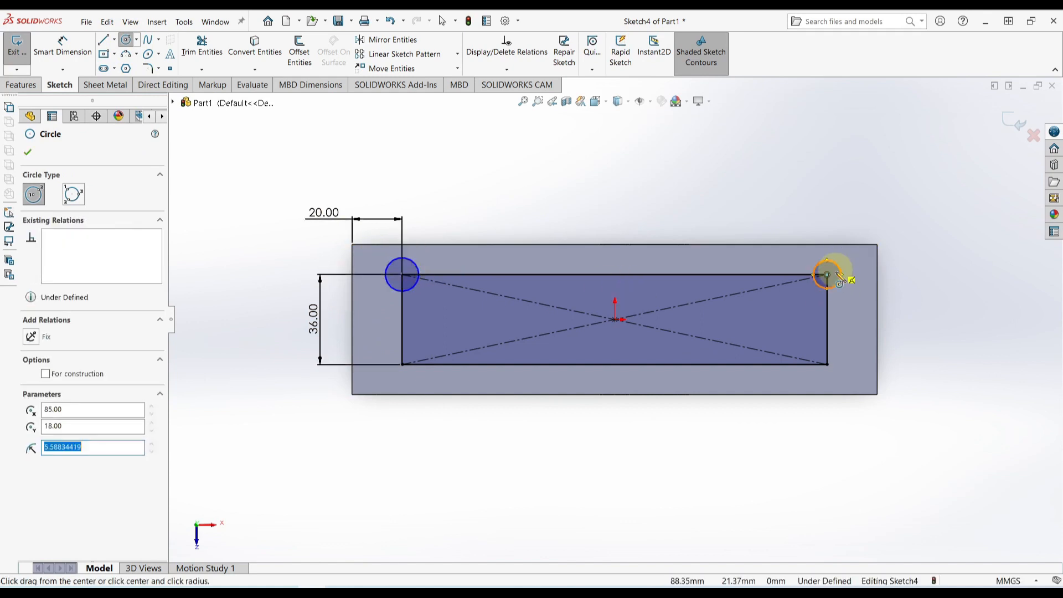
{"action": "left_click", "coordinate": [827, 364]}
{"action": "left_click", "coordinate": [845, 349]}
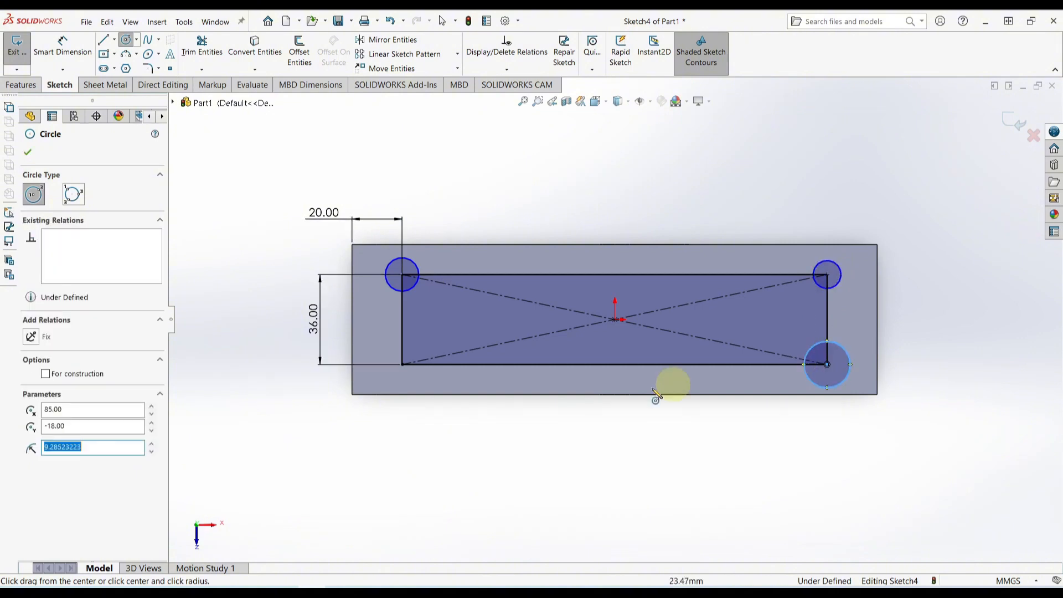
{"action": "left_click", "coordinate": [421, 350]}
{"action": "key", "text": "Escape"}
Apply an Equal relation to all four corner circles
{"action": "left_click", "coordinate": [393, 264]}
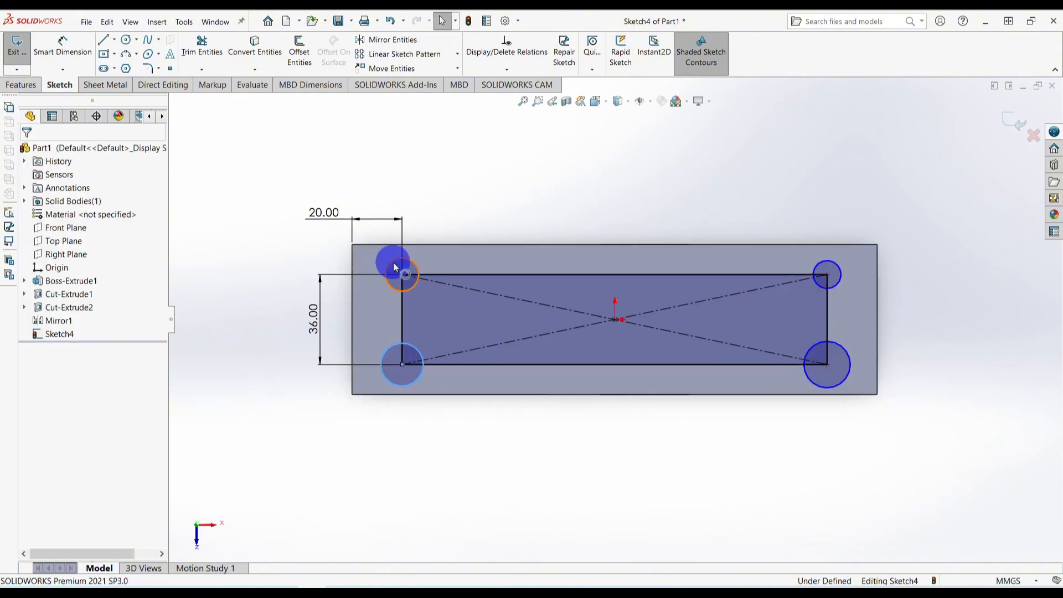
{"action": "left_click", "coordinate": [420, 353], "text": "ctrl"}
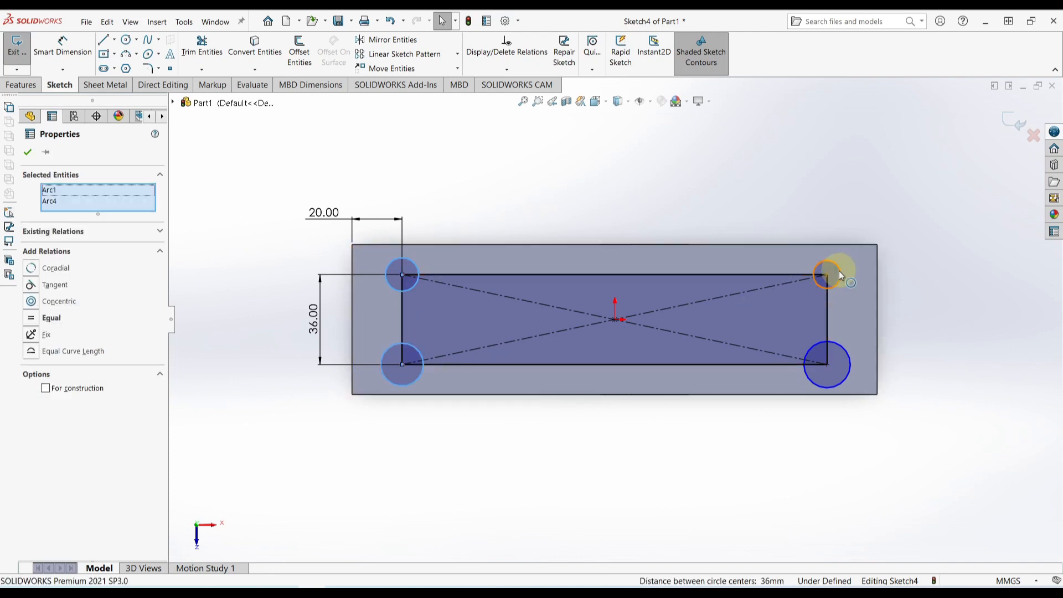
{"action": "left_click", "coordinate": [837, 273], "text": "ctrl"}
{"action": "left_click", "coordinate": [845, 357], "text": "ctrl"}
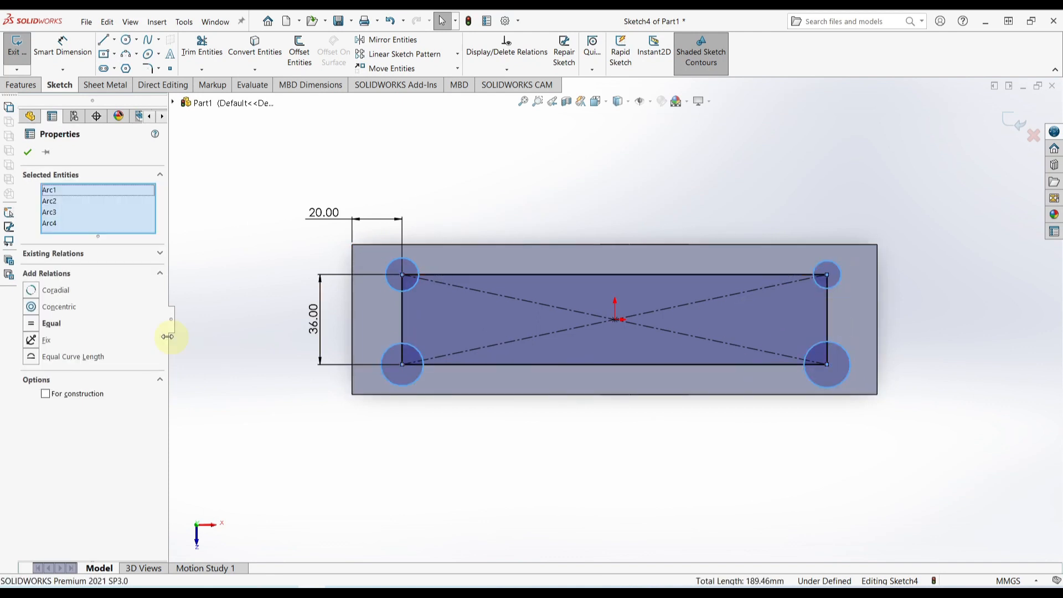
{"action": "left_click", "coordinate": [44, 332]}
Dimension one of the equal corner circles with a diameter of 10 mm
{"action": "right_click_drag", "start_coordinate": [216, 335], "coordinate": [218, 268]}
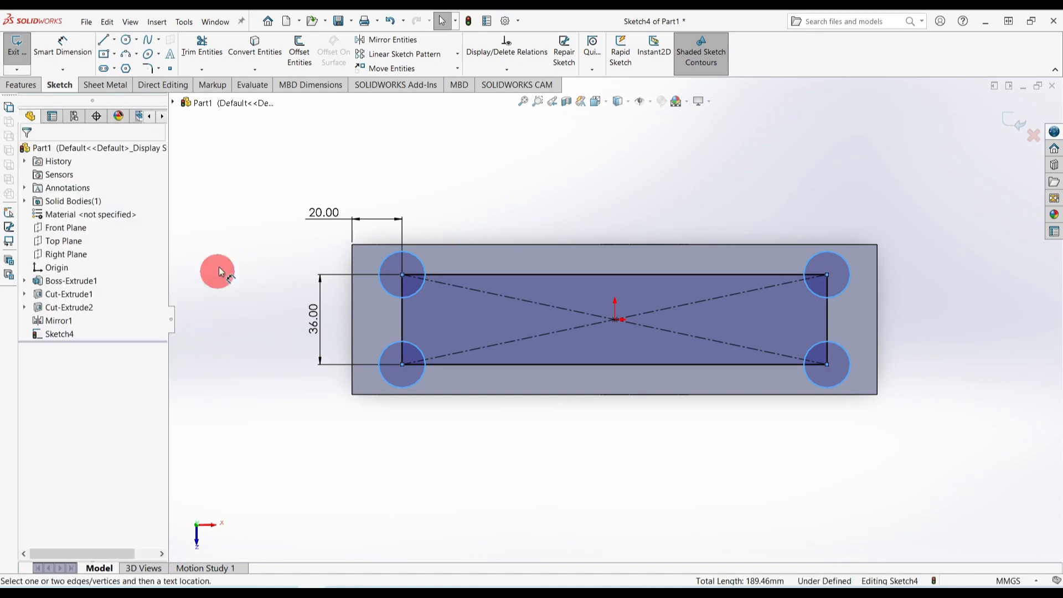
{"action": "left_click", "coordinate": [849, 270]}
{"action": "left_click", "coordinate": [889, 209]}
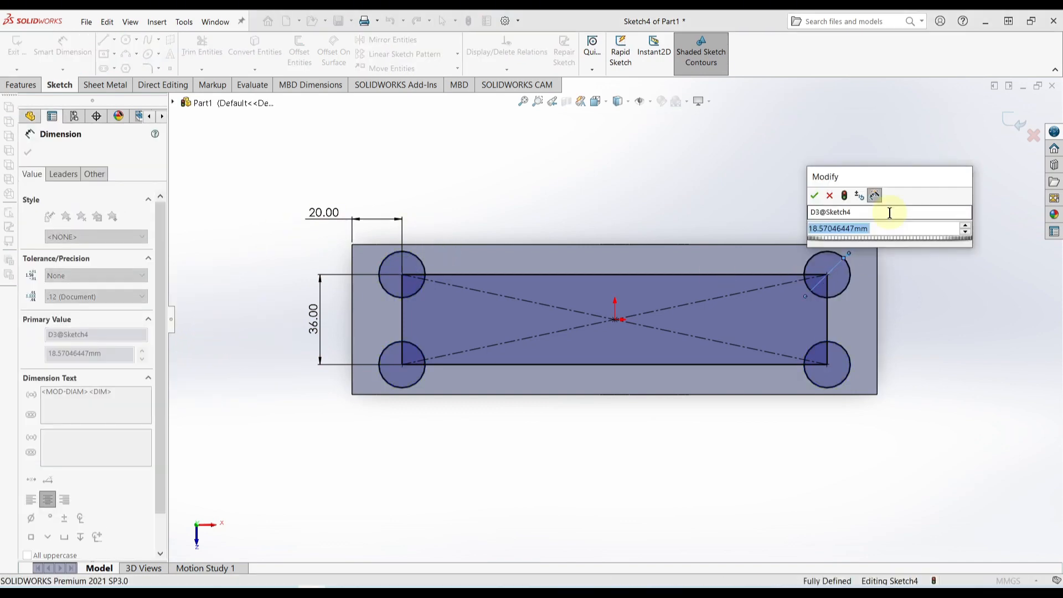
{"action": "type", "text": "10"}
{"action": "key", "text": "Return"}
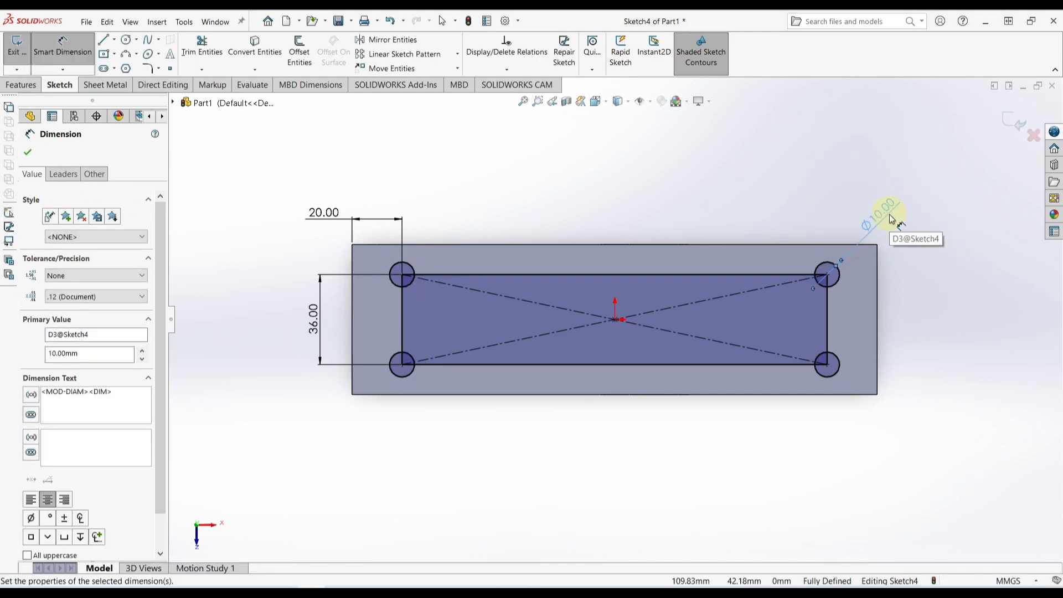
{"action": "key", "text": "Escape"}
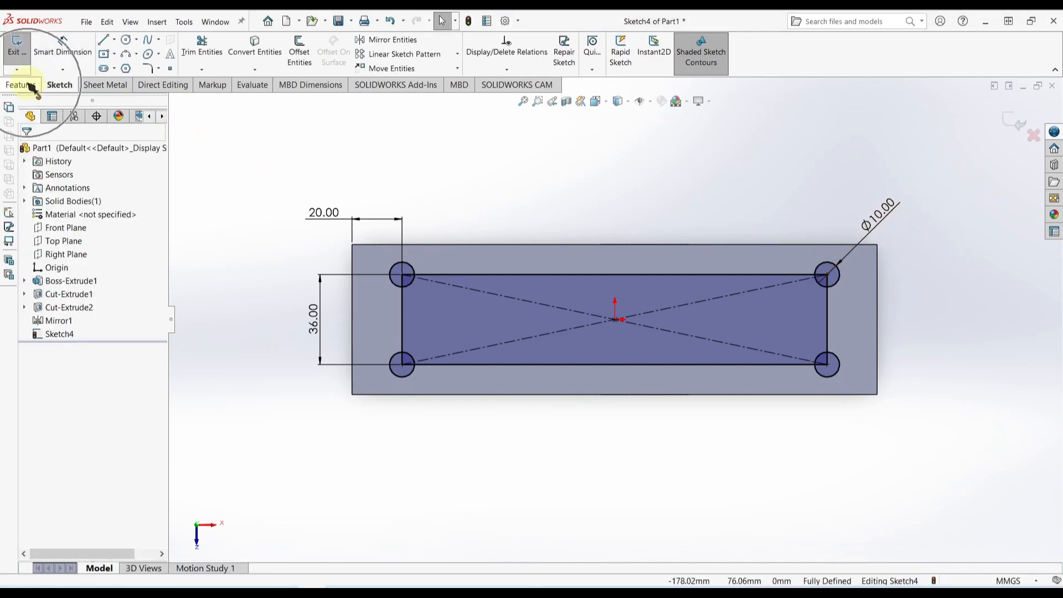
Start an Extruded Cut from the sketch and select every region of the two circles at the plate's left end as contours
{"action": "left_click", "coordinate": [22, 85]}
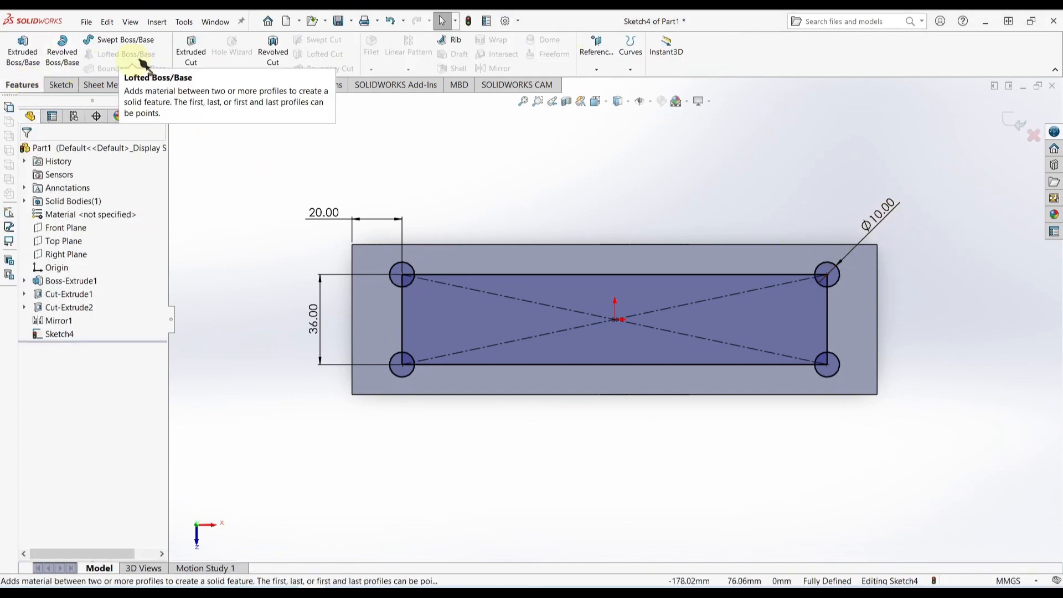
{"action": "left_click", "coordinate": [189, 47]}
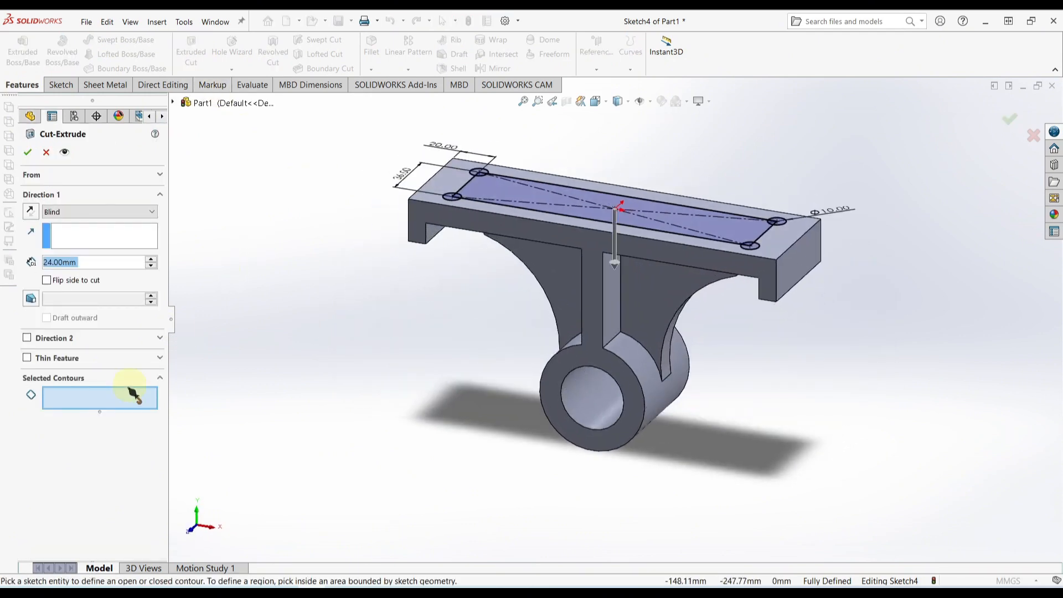
{"action": "scroll", "coordinate": [507, 158], "scroll_direction": "down", "scroll_amount": 3}
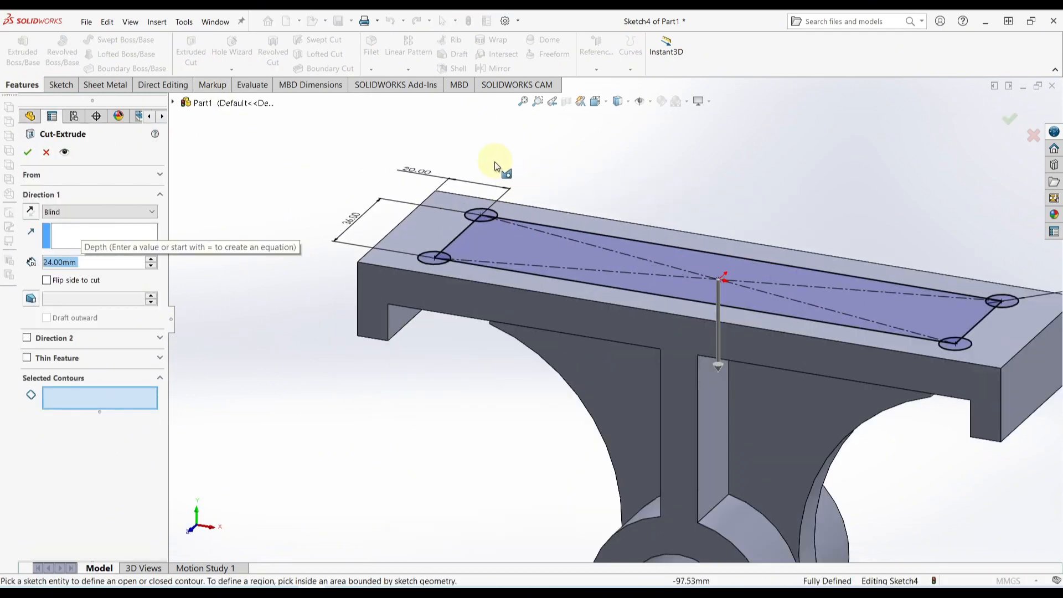
{"action": "left_click", "coordinate": [480, 213]}
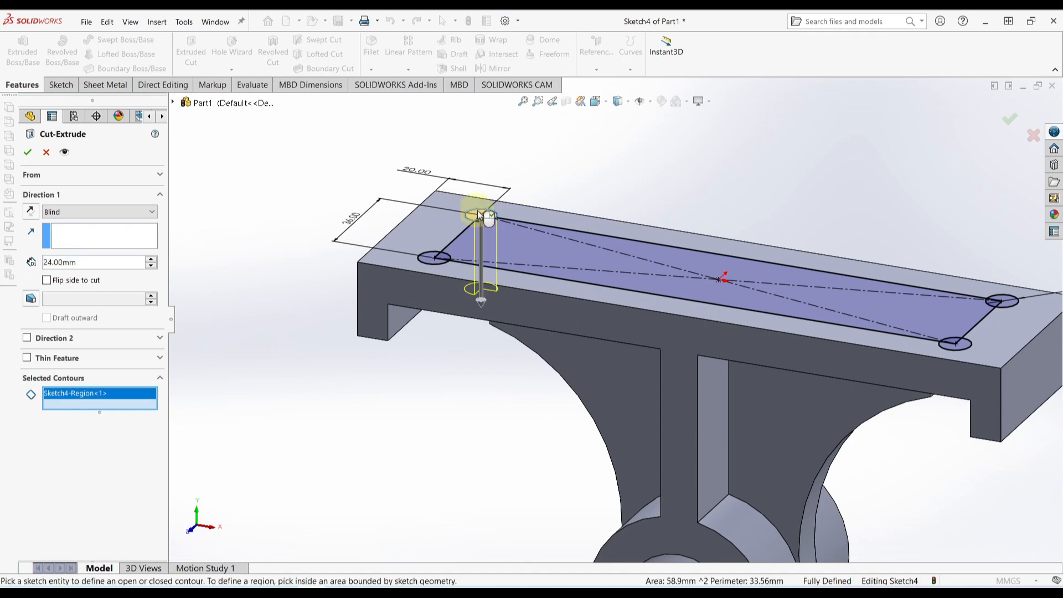
{"action": "left_click", "coordinate": [436, 261]}
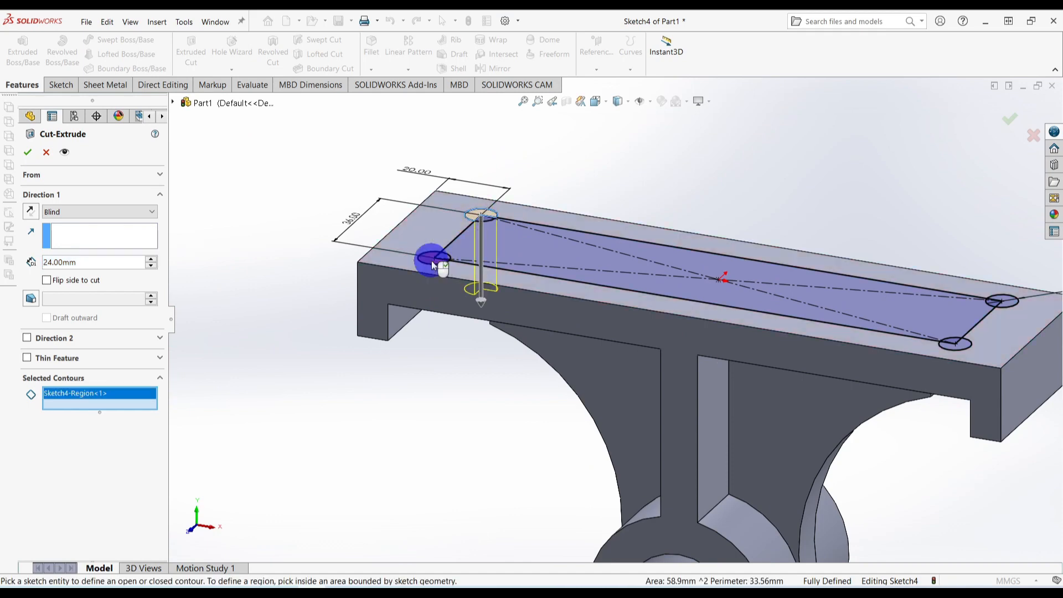
{"action": "scroll", "coordinate": [451, 248], "scroll_direction": "down", "scroll_amount": 2}
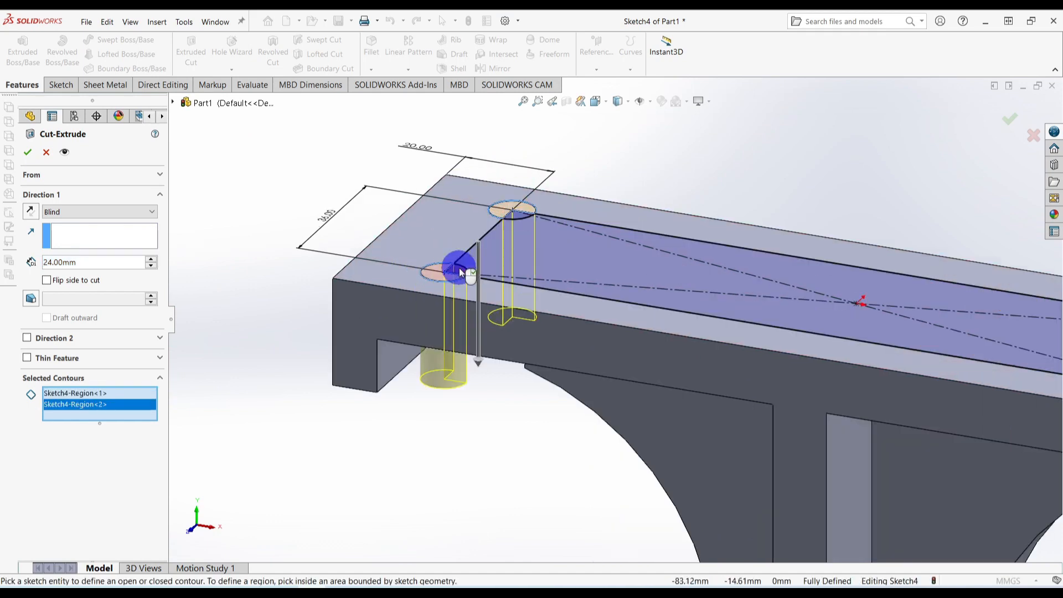
{"action": "left_click", "coordinate": [459, 268]}
{"action": "left_click", "coordinate": [519, 218]}
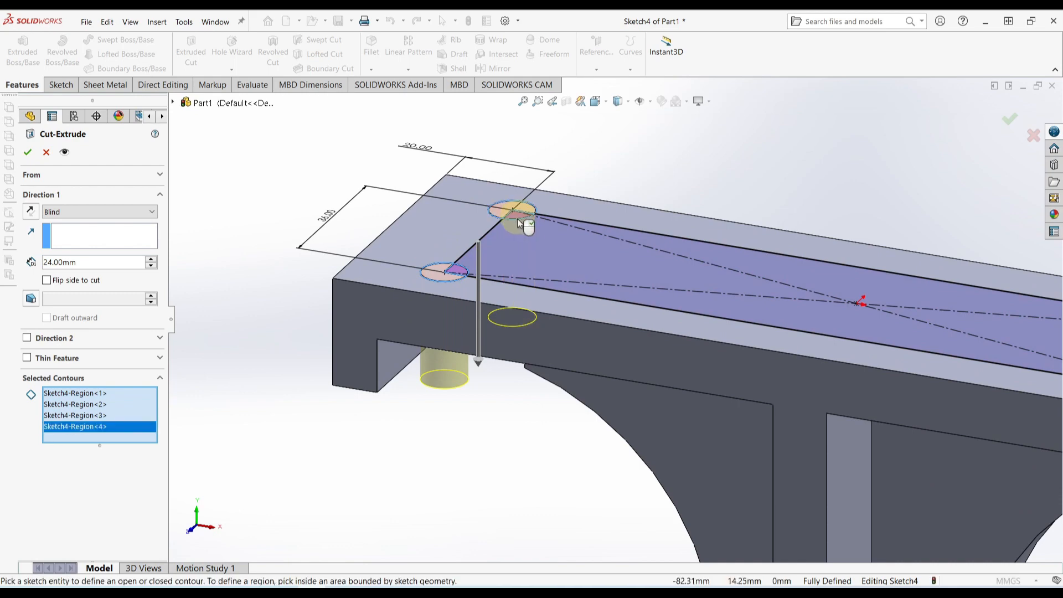
Add the two circles at the plate's right end to the cut's selected contours
{"action": "scroll", "coordinate": [563, 254], "scroll_direction": "up", "scroll_amount": 3}
{"action": "scroll", "coordinate": [1007, 339], "scroll_direction": "down", "scroll_amount": 3}
{"action": "scroll", "coordinate": [1007, 339], "scroll_direction": "down", "scroll_amount": 2}
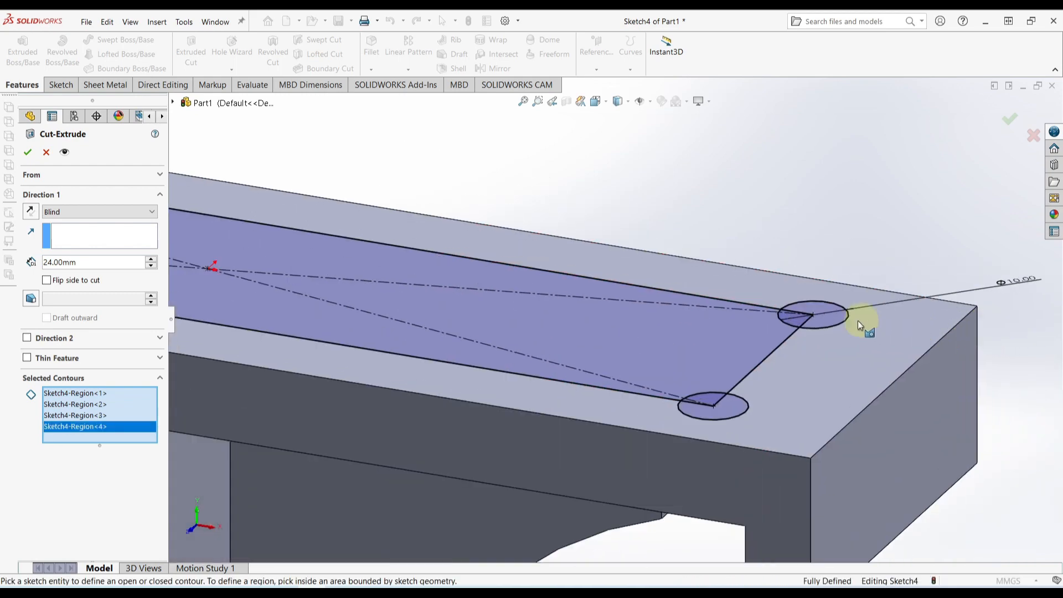
{"action": "left_click", "coordinate": [789, 324]}
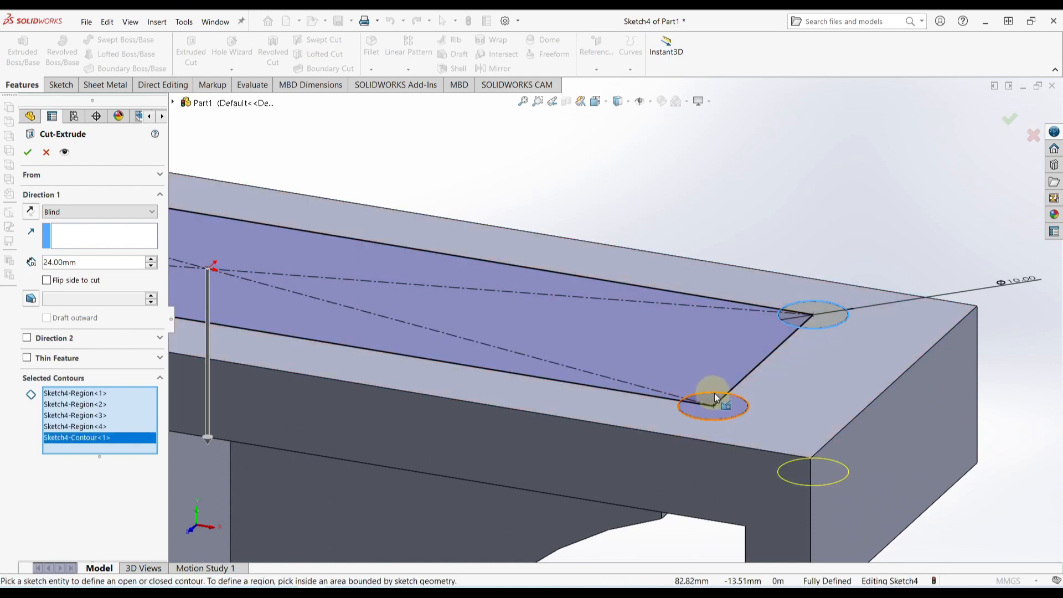
{"action": "left_click", "coordinate": [743, 400]}
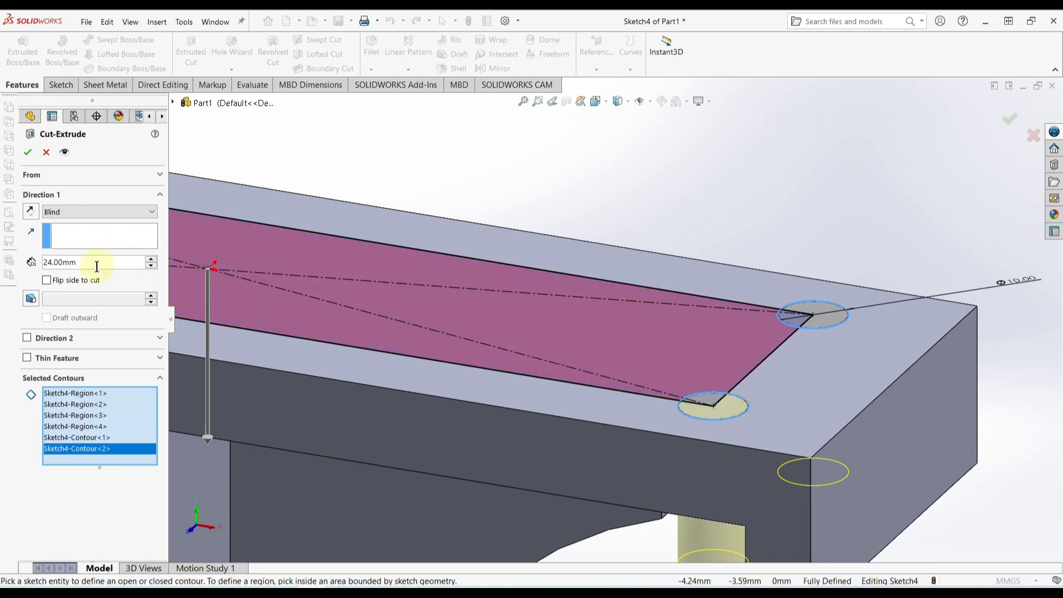
Set the cut's end condition to Up To Next and create the four plate holes
{"action": "double_click", "coordinate": [51, 262]}
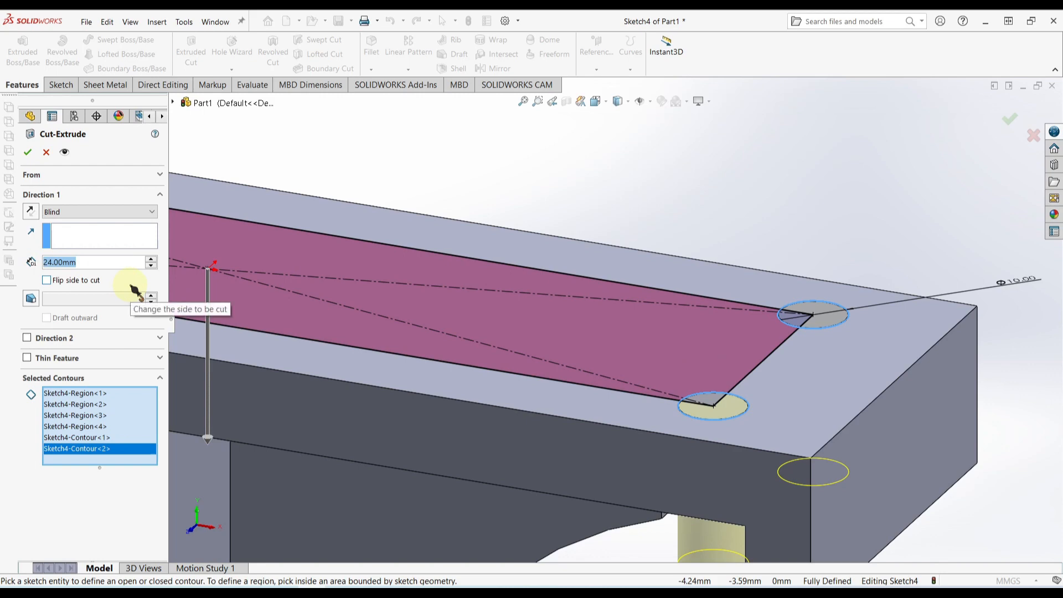
{"action": "left_click", "coordinate": [111, 212]}
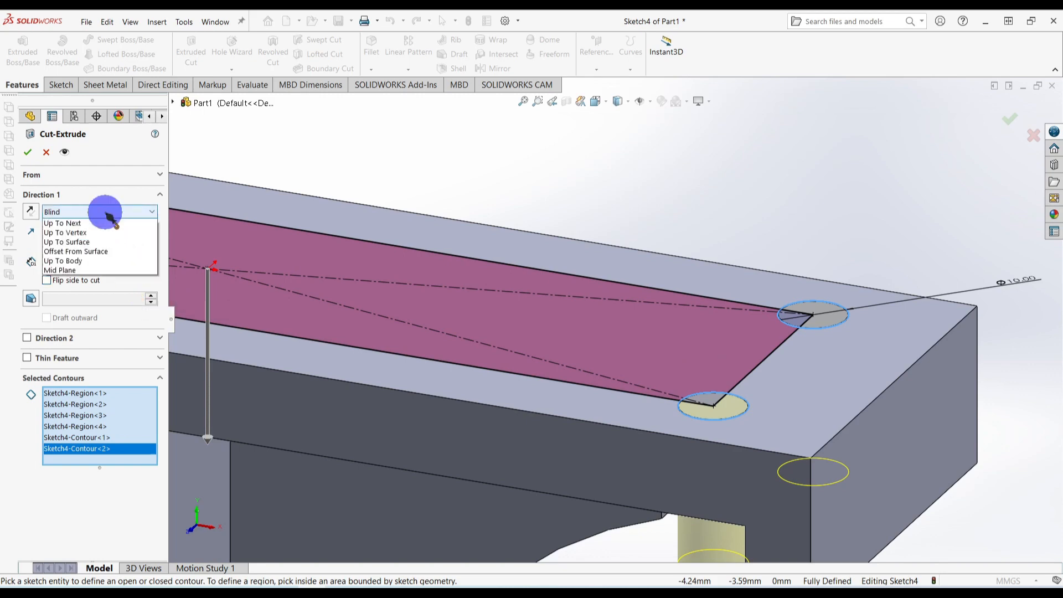
{"action": "left_click", "coordinate": [82, 253]}
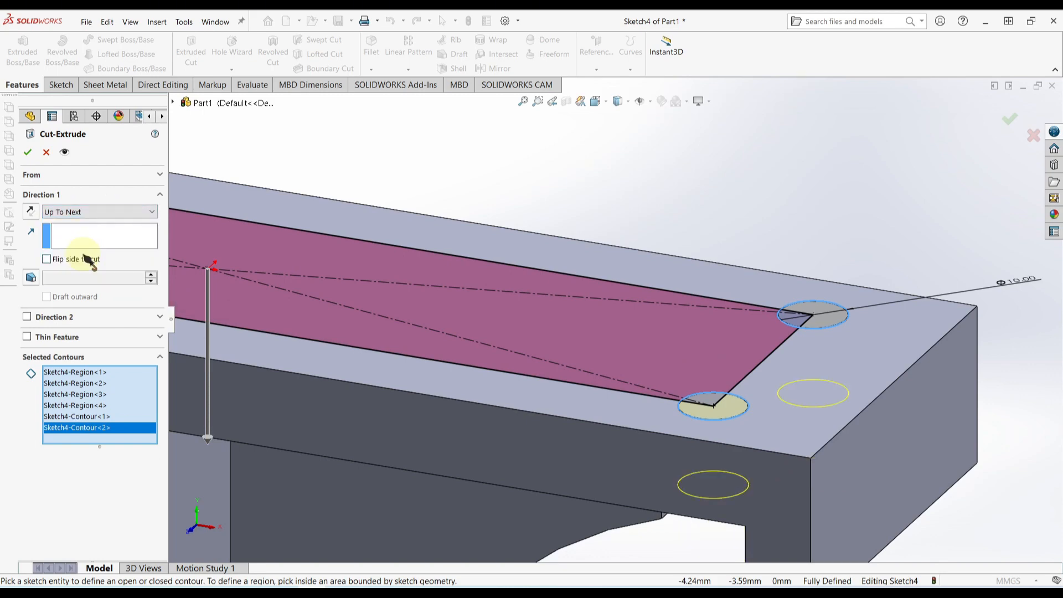
{"action": "left_click", "coordinate": [27, 153]}
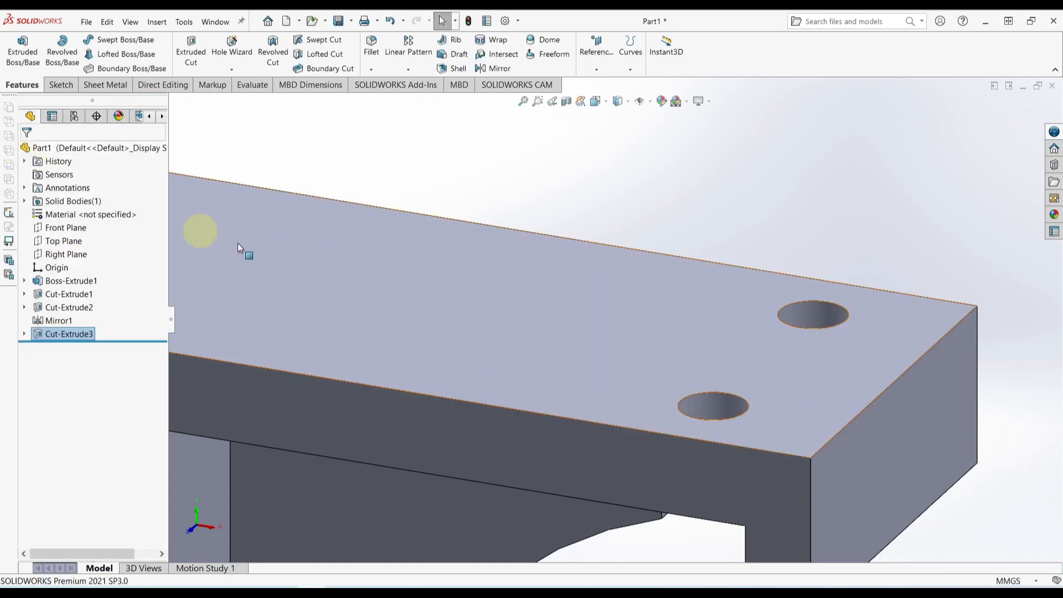
Inspect the whole finished bracket in the isometric view and in the trimetric view
{"action": "key", "text": "f"}
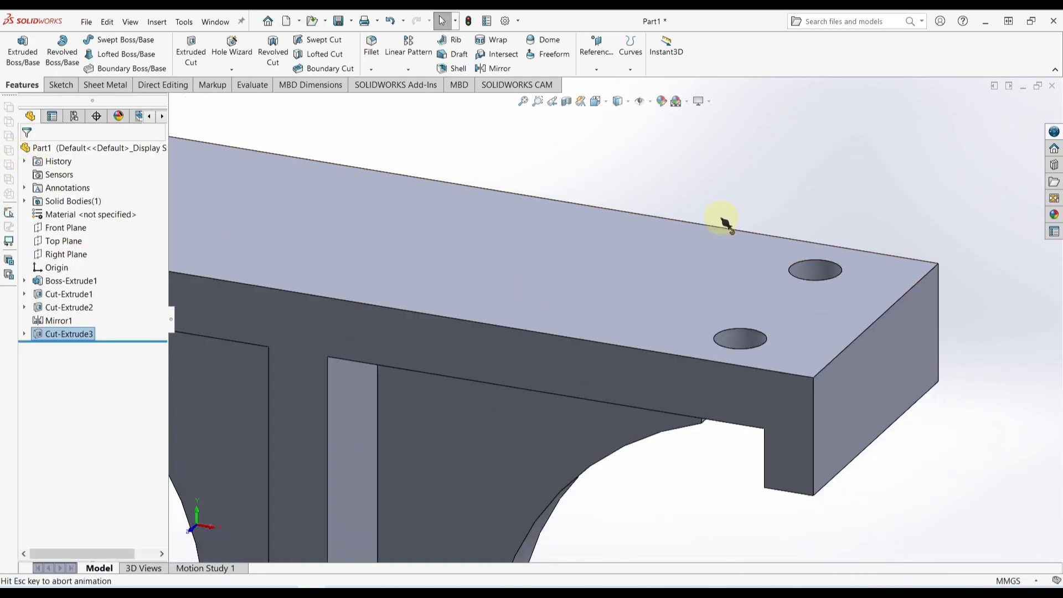
{"action": "middle_click_drag", "start_coordinate": [736, 432], "coordinate": [714, 458]}
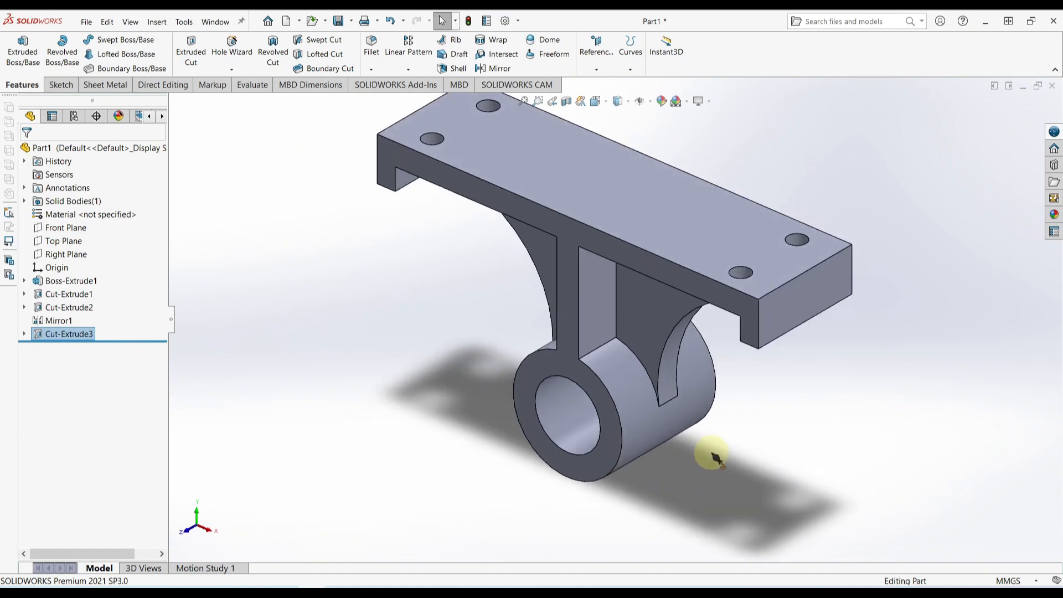
{"action": "key", "text": "ctrl+7"}
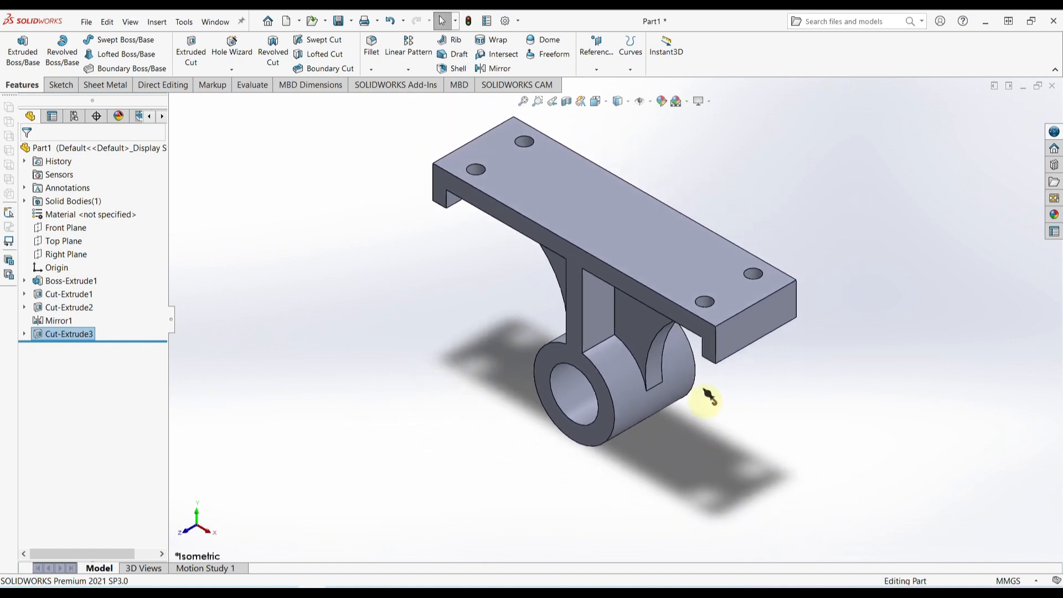
{"action": "left_click", "coordinate": [609, 104]}
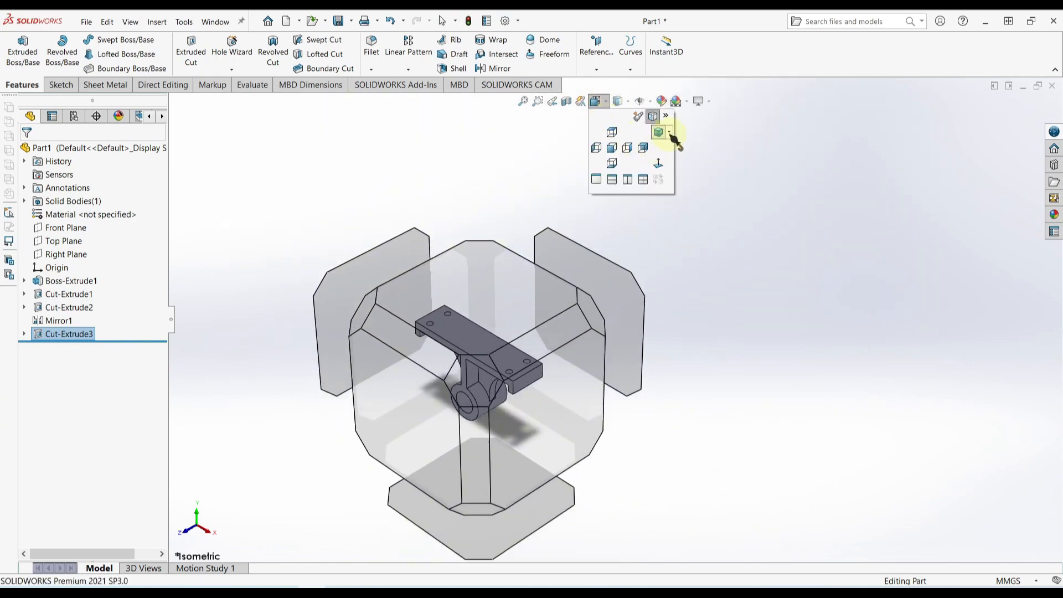
{"action": "left_click", "coordinate": [670, 133]}
{"action": "left_click", "coordinate": [683, 175]}
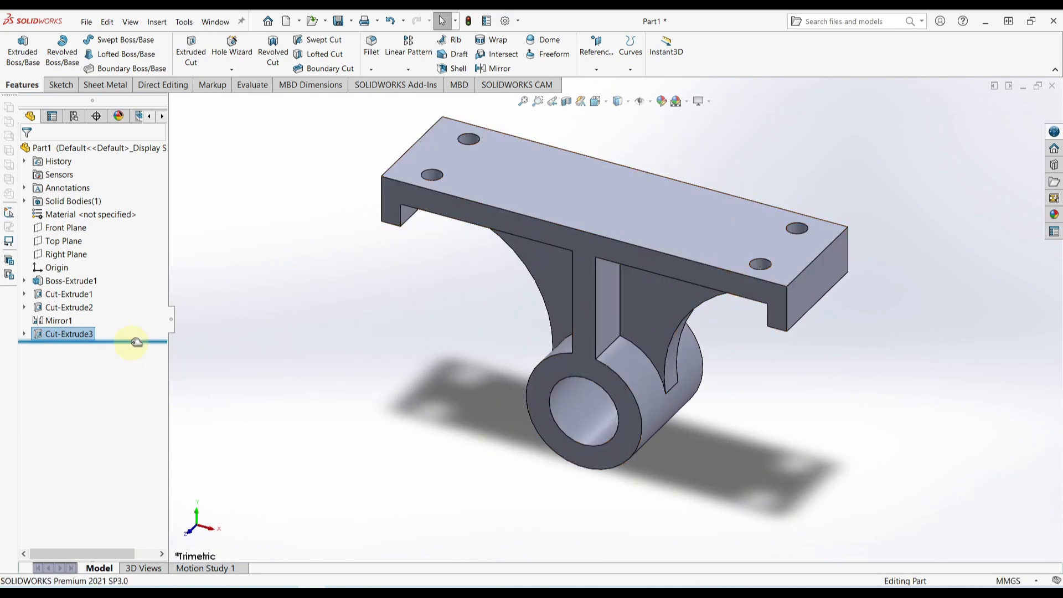
{"action": "left_click_drag", "start_coordinate": [136, 342], "coordinate": [106, 341]}
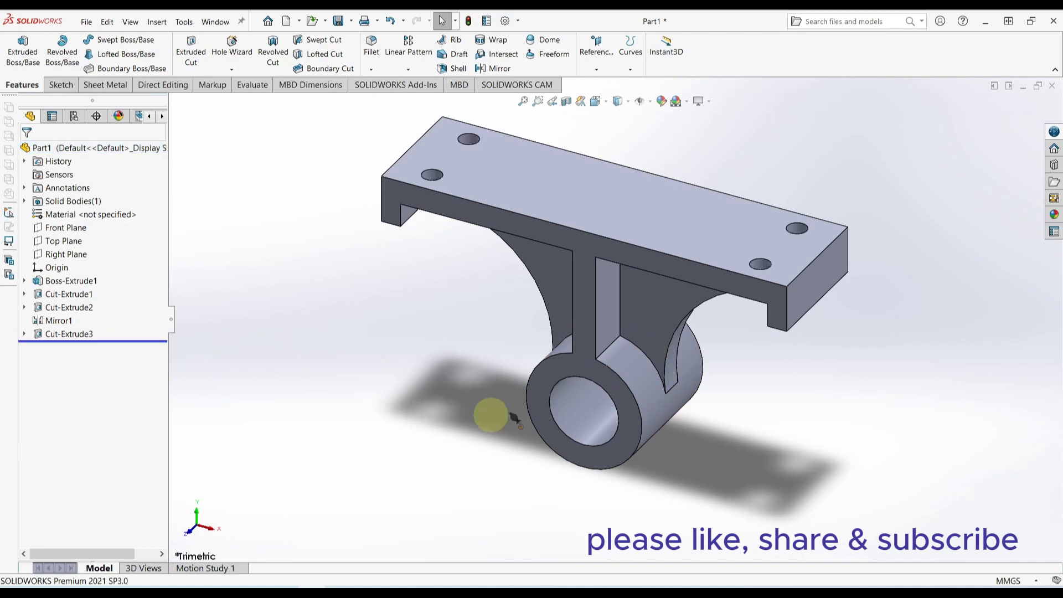